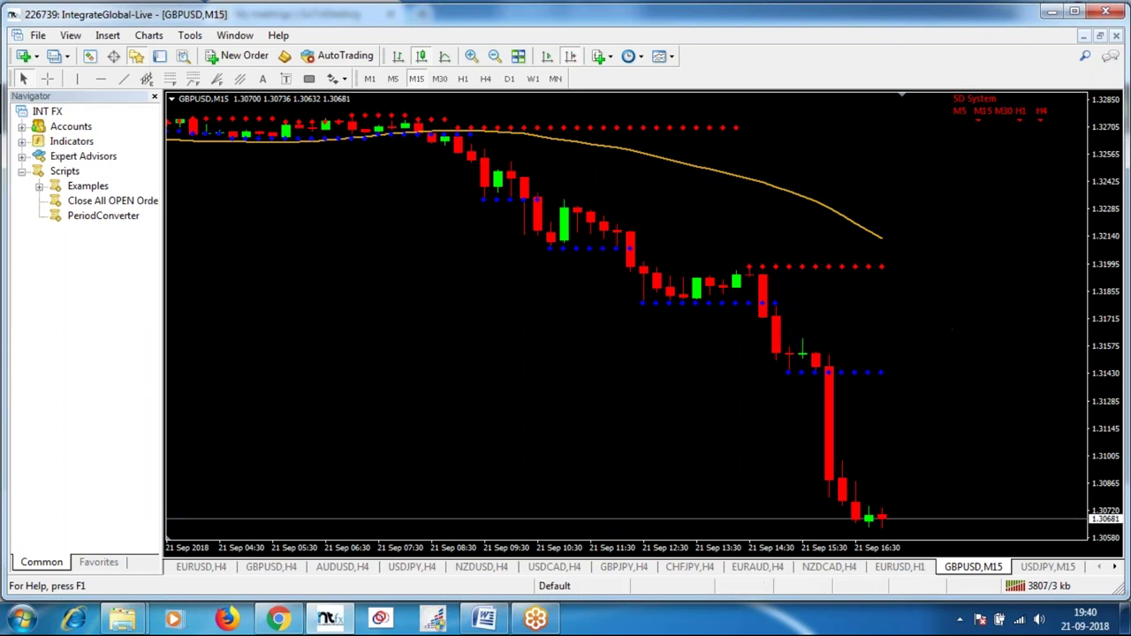
# - Open the terminal's data folder and browse to the Indicators folder inside MQL4
pyautogui.click(37, 41)
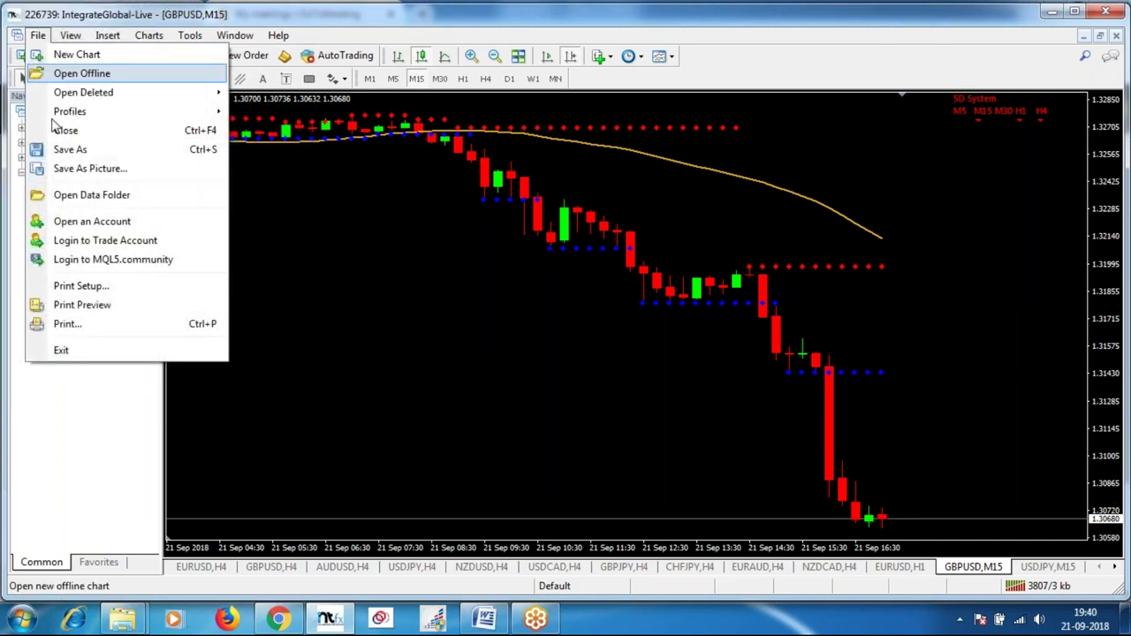
pyautogui.click(88, 195)
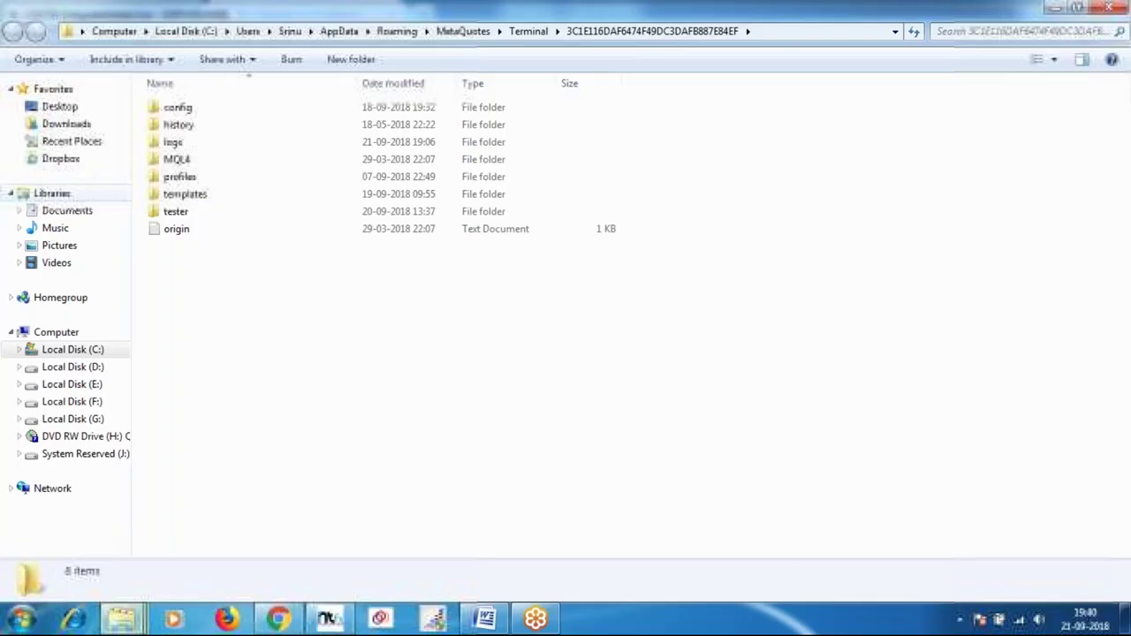
pyautogui.doubleClick(176, 159)
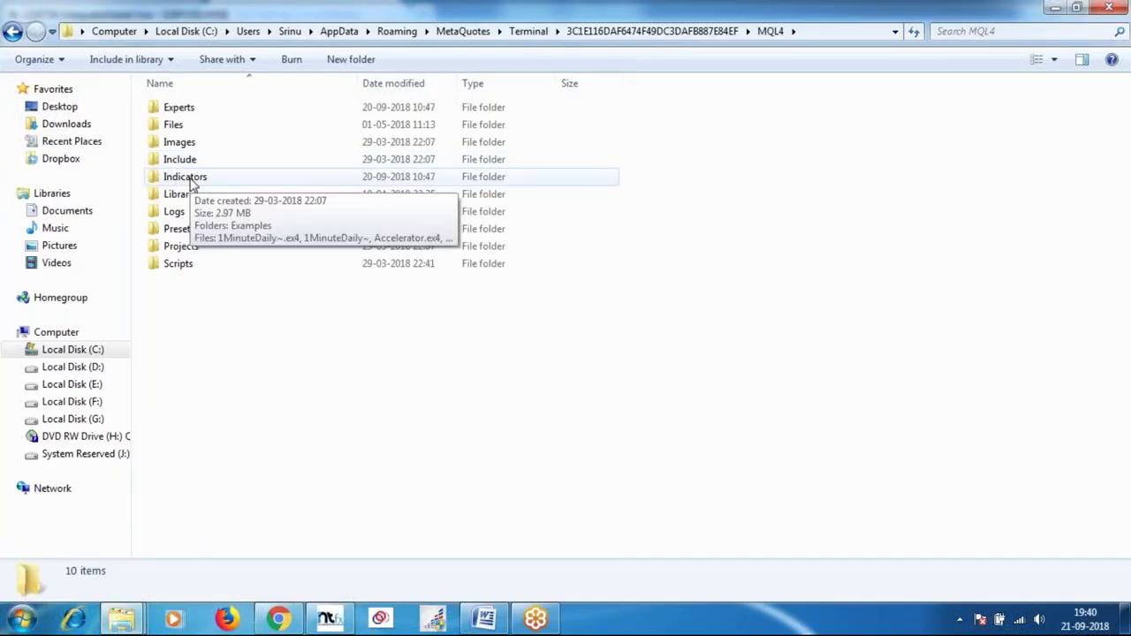
pyautogui.click(192, 180)
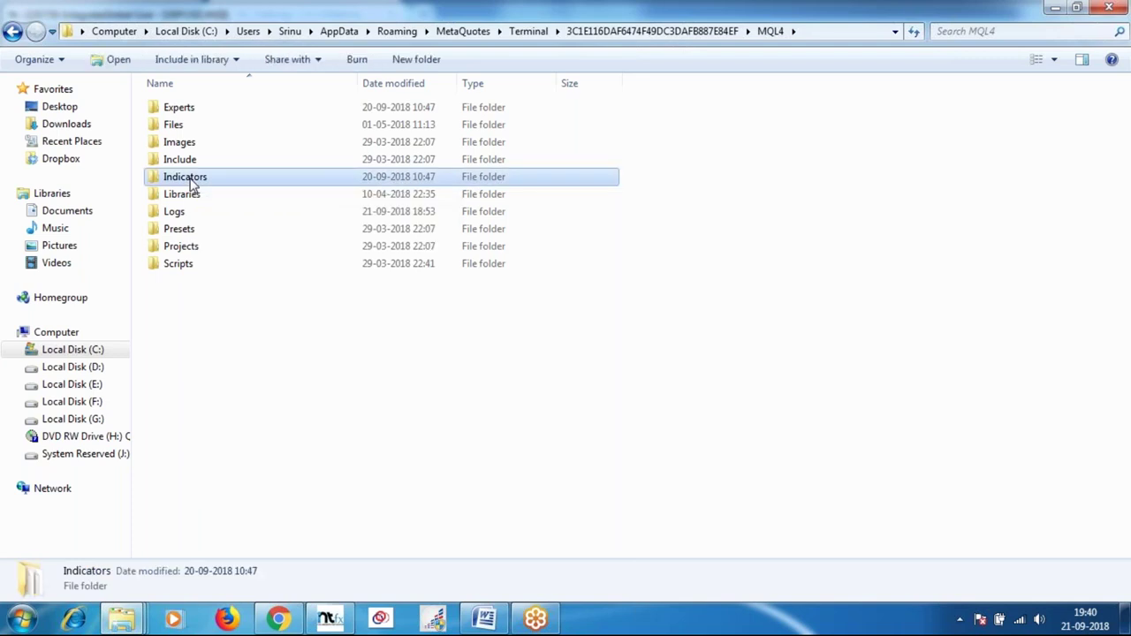
pyautogui.doubleClick(191, 179)
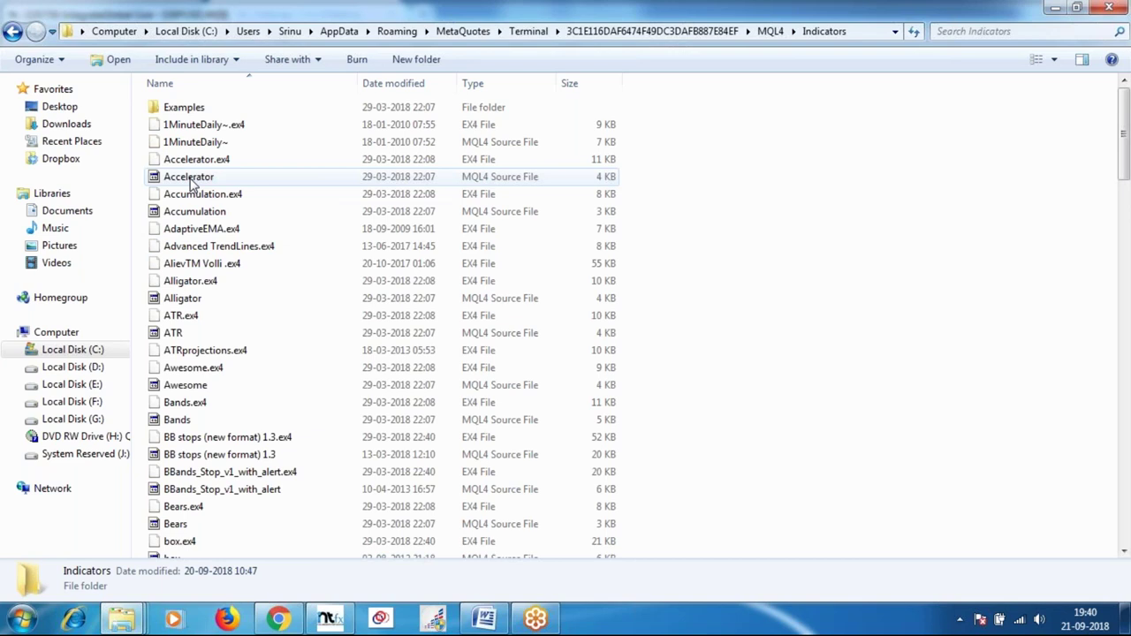
# - View the contents of the Experts folder and return to the MQL4 folder
pyautogui.click(12, 33)
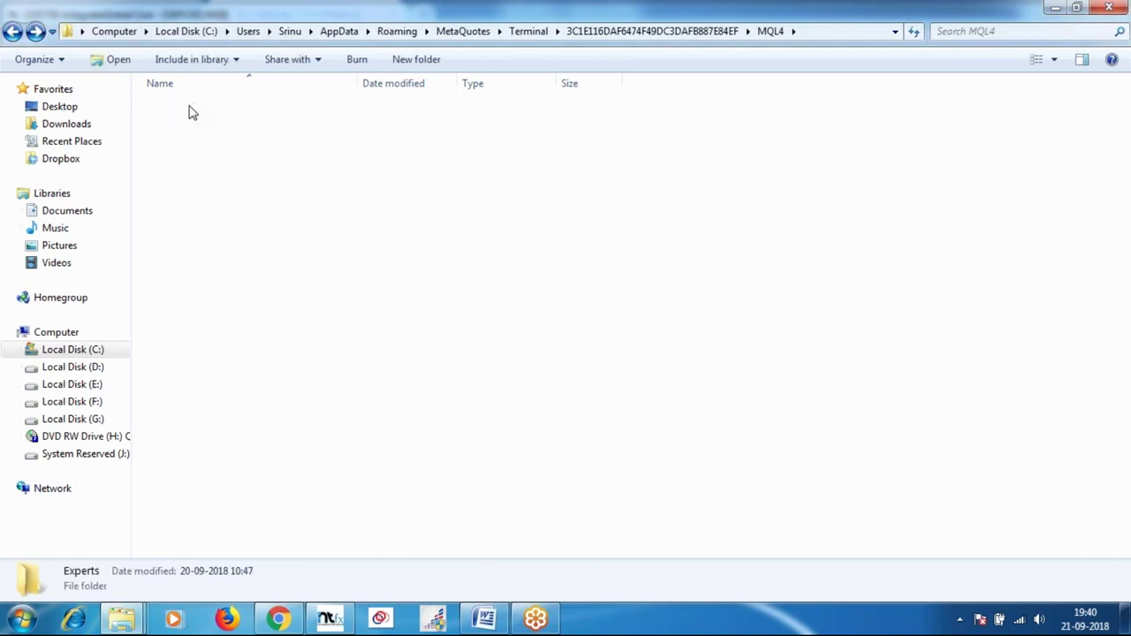
pyautogui.doubleClick(192, 110)
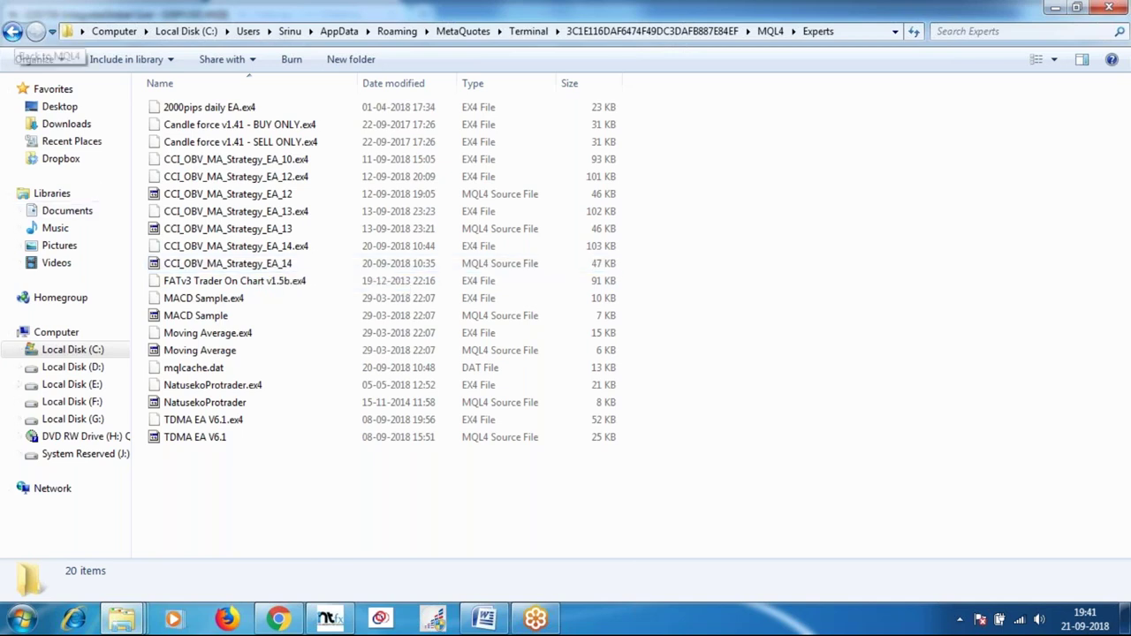
pyautogui.click(12, 32)
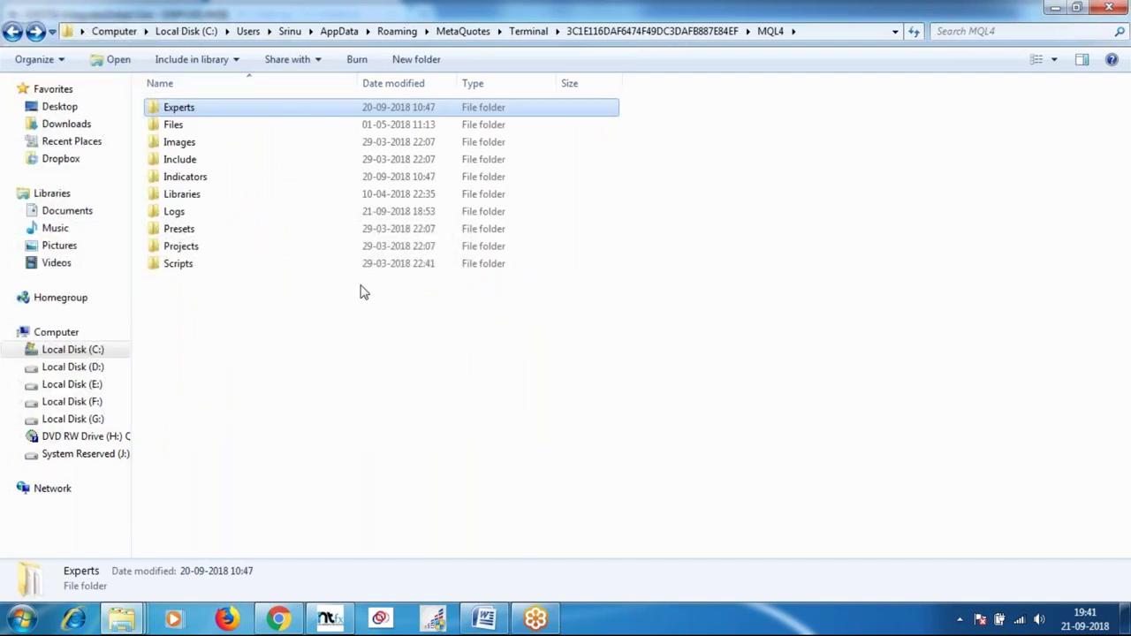
# - Switch back to MetaTrader 4, open the Strategy Tester and select CCI_OBV_MA_Strategy_EA_13.ex4 as the expert advisor
pyautogui.click(327, 622)
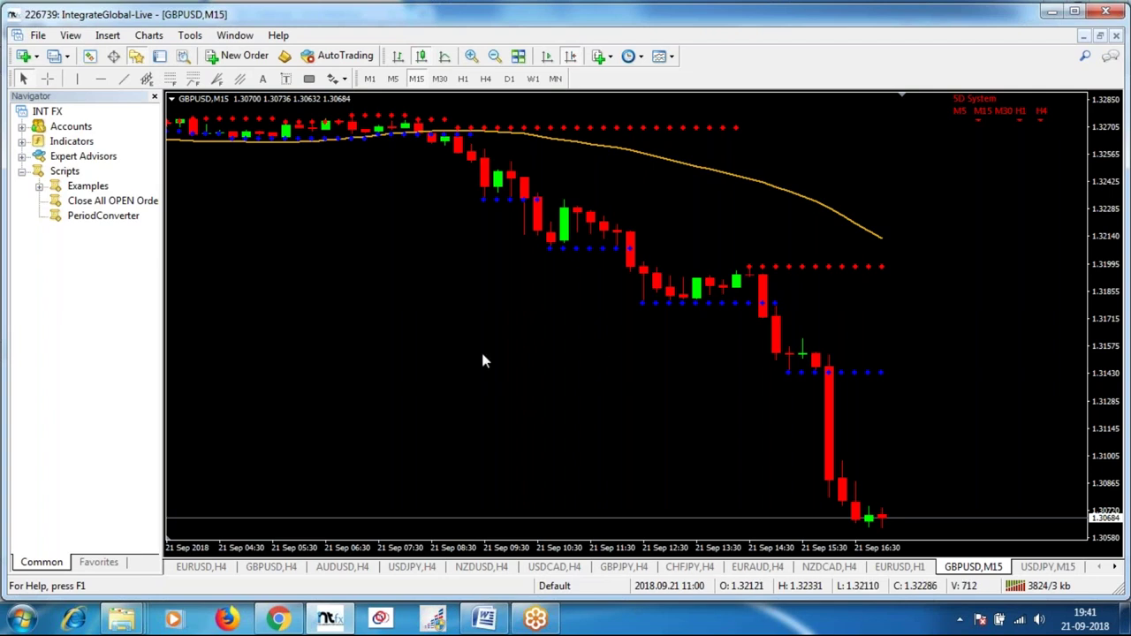
pyautogui.click(182, 60)
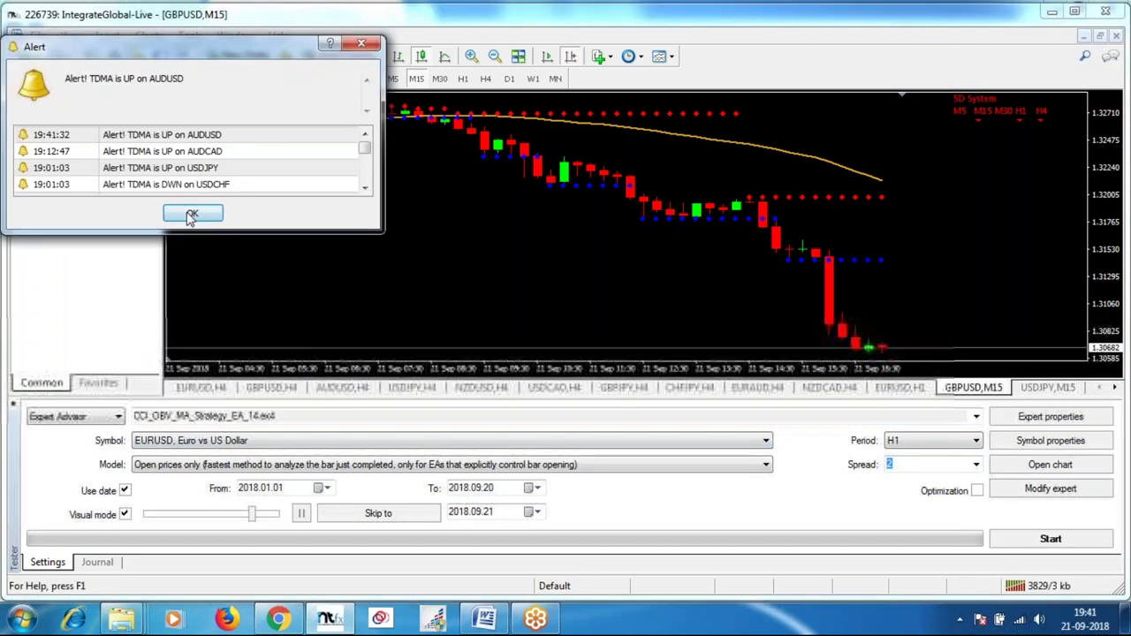
pyautogui.click(192, 216)
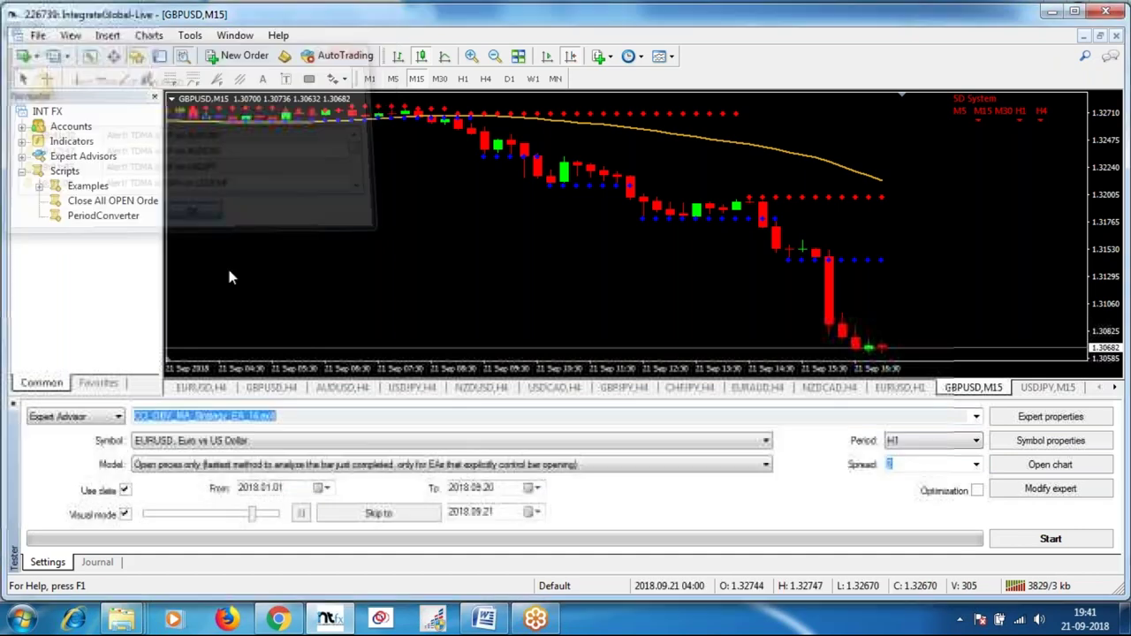
pyautogui.click(975, 417)
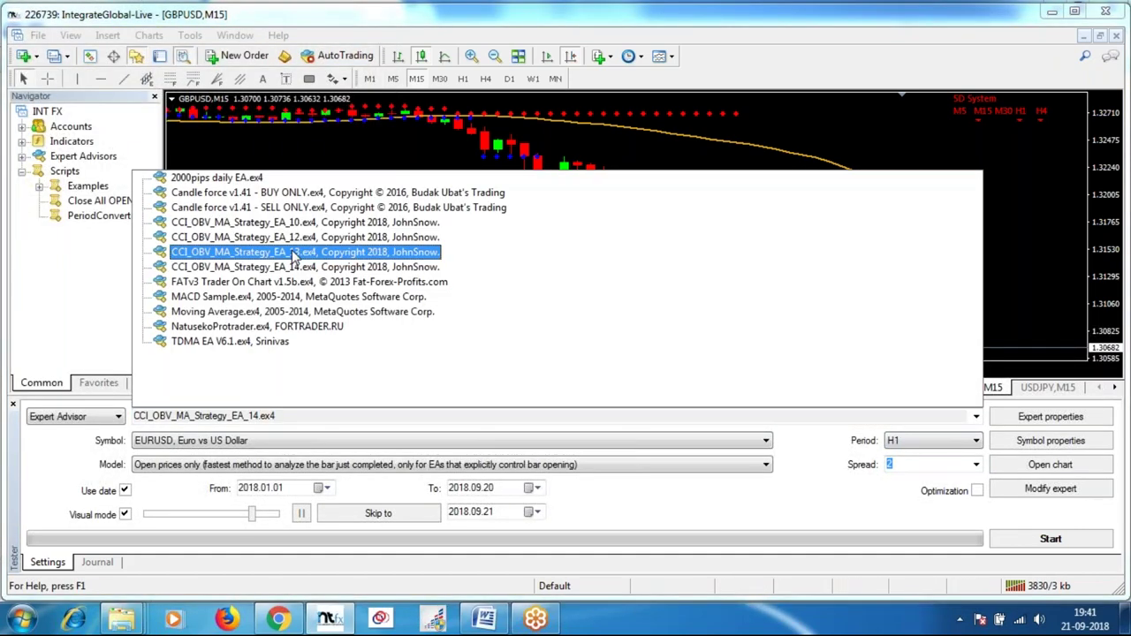
pyautogui.click(294, 253)
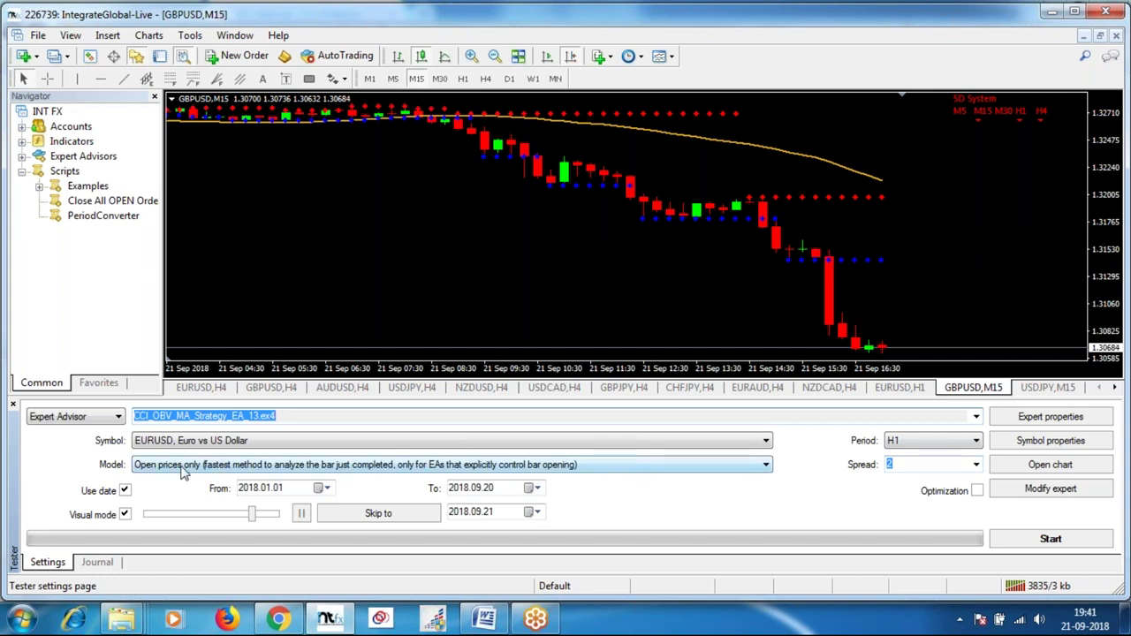
# - Start the EURUSD H1 backtest with the Open prices only model and bring its visual chart into view
pyautogui.click(767, 467)
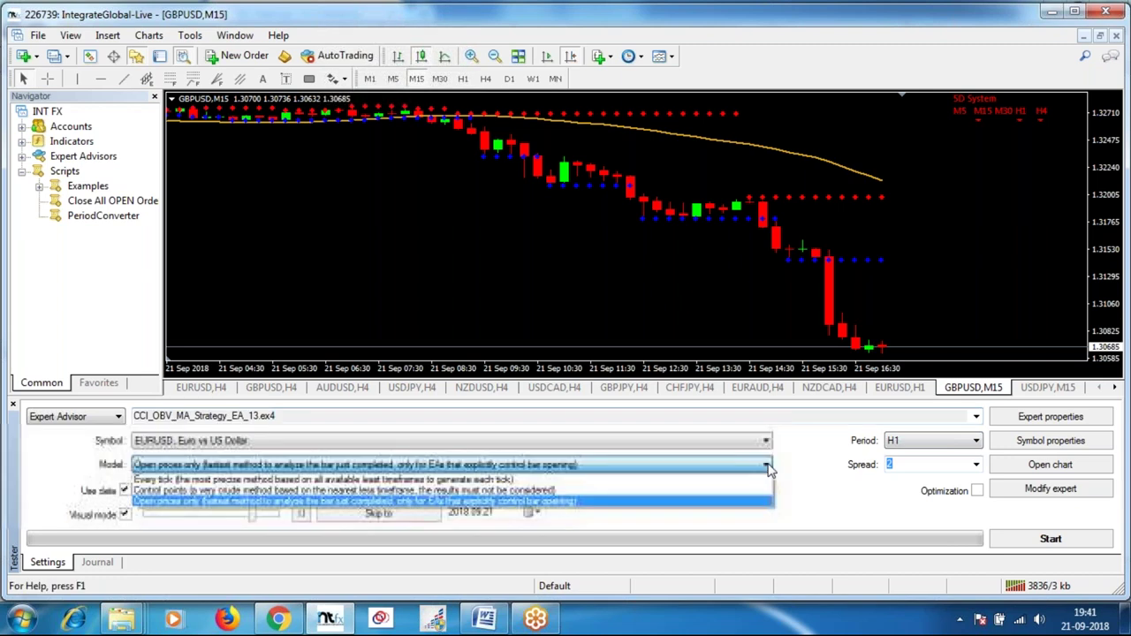
pyautogui.click(173, 502)
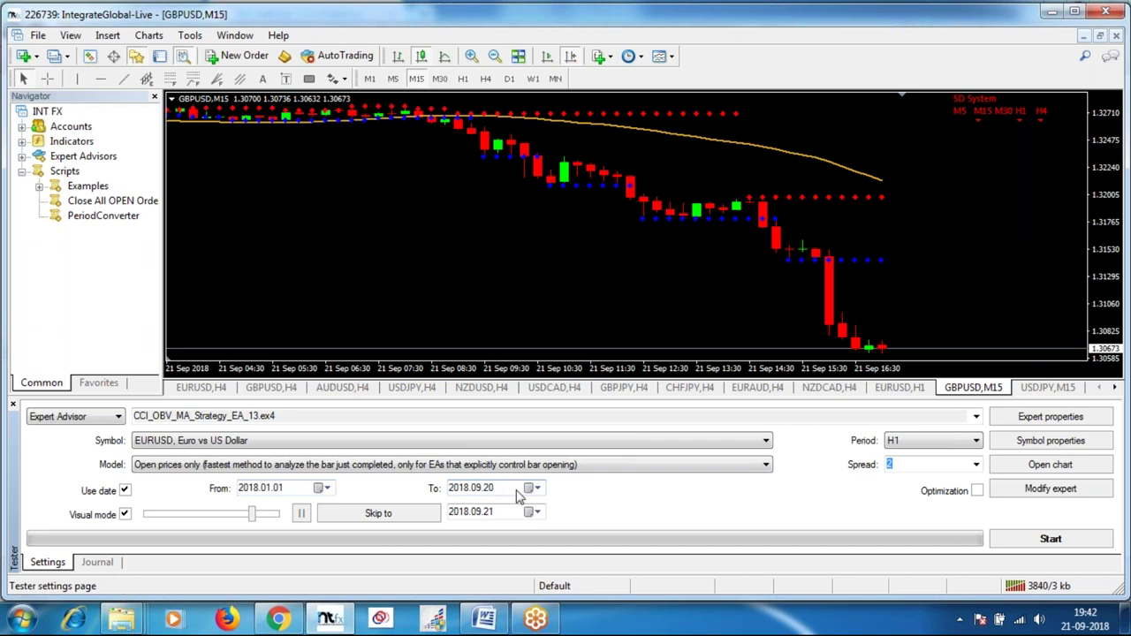
pyautogui.click(1054, 544)
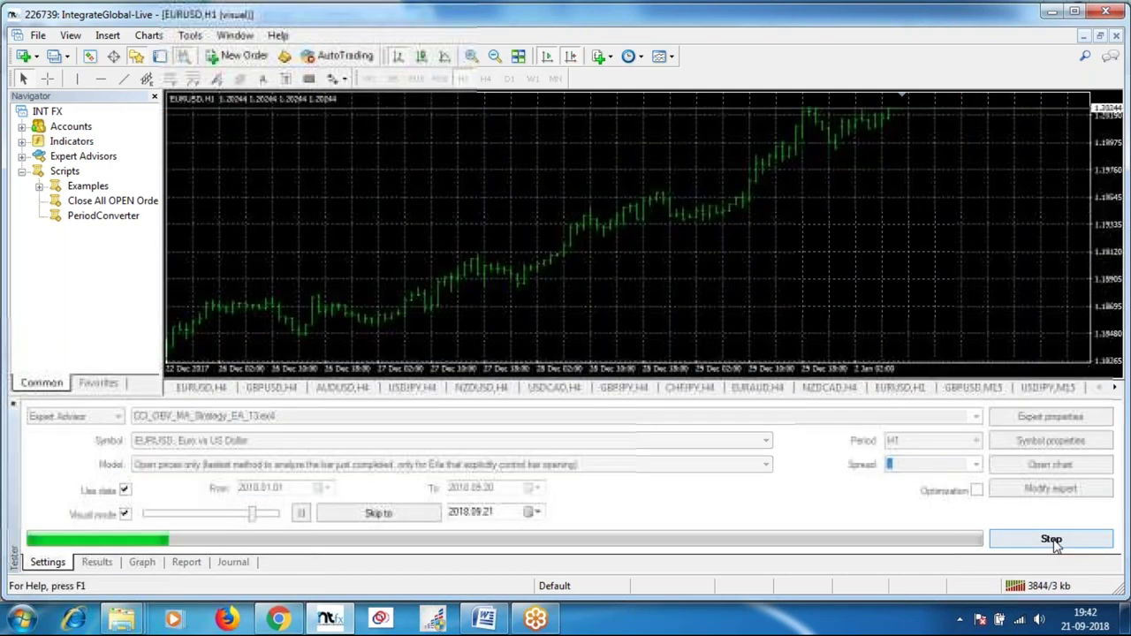
pyautogui.click(1114, 387)
pyautogui.click(1114, 387)
pyautogui.click(1114, 387)
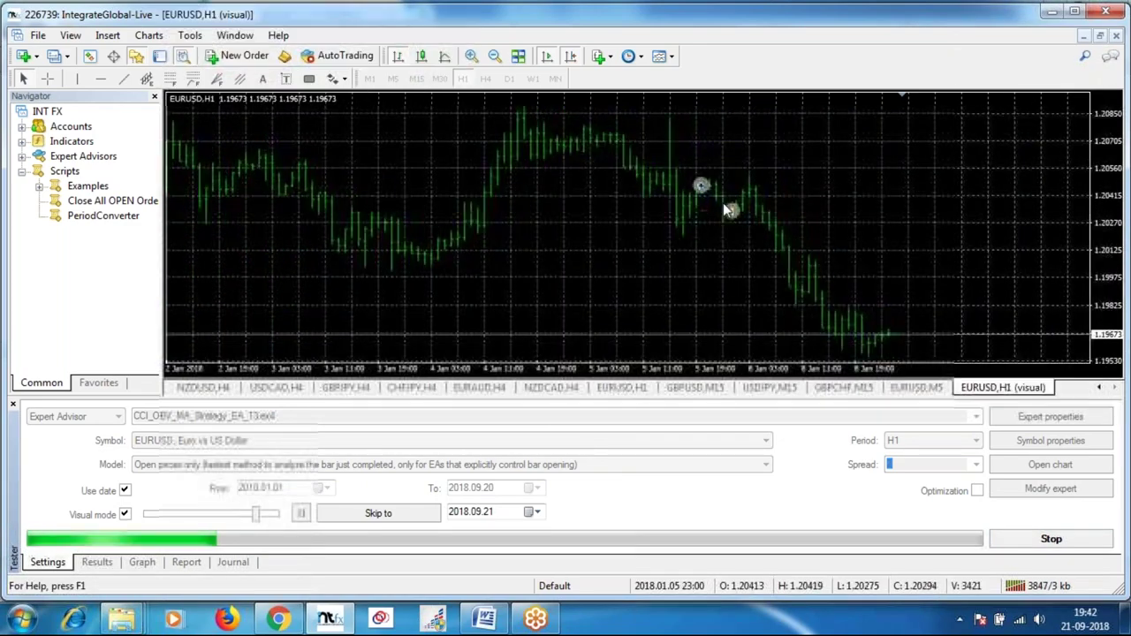
# - Raise the visual mode playback speed to its maximum while the backtest runs
pyautogui.moveTo(717, 214)
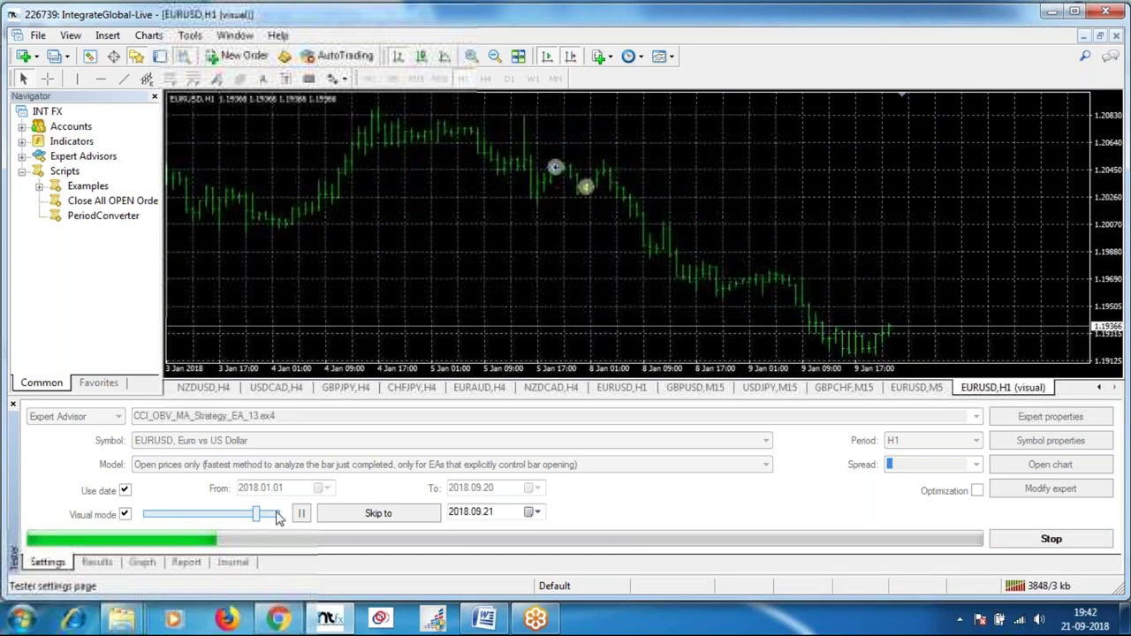
pyautogui.moveTo(255, 519); pyautogui.dragTo(270, 518)
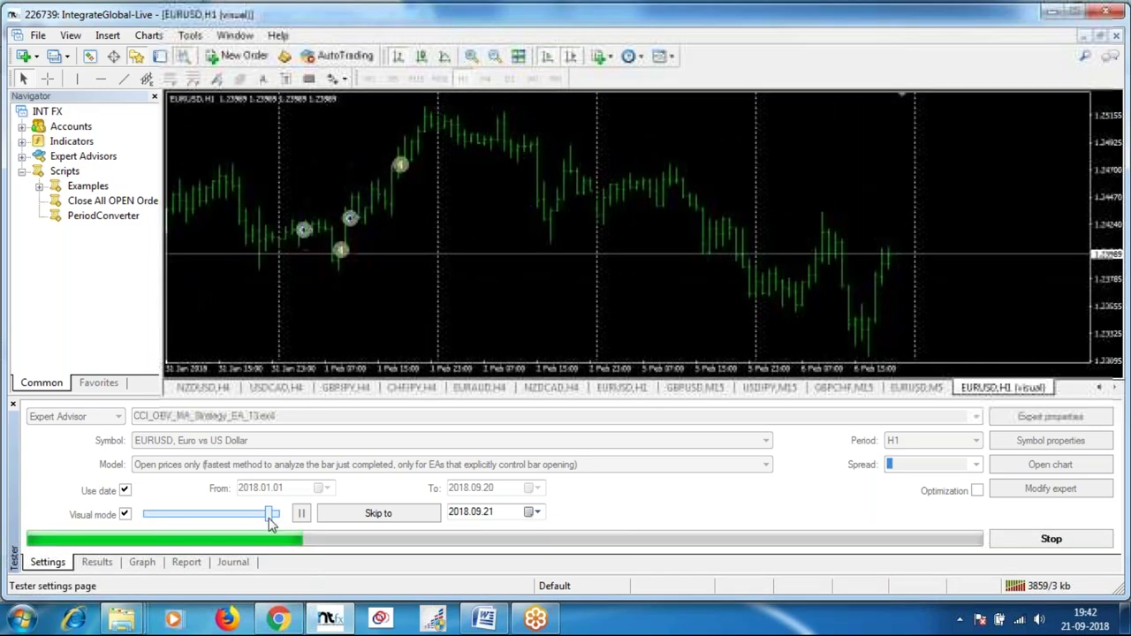
pyautogui.moveTo(270, 522); pyautogui.dragTo(275, 523)
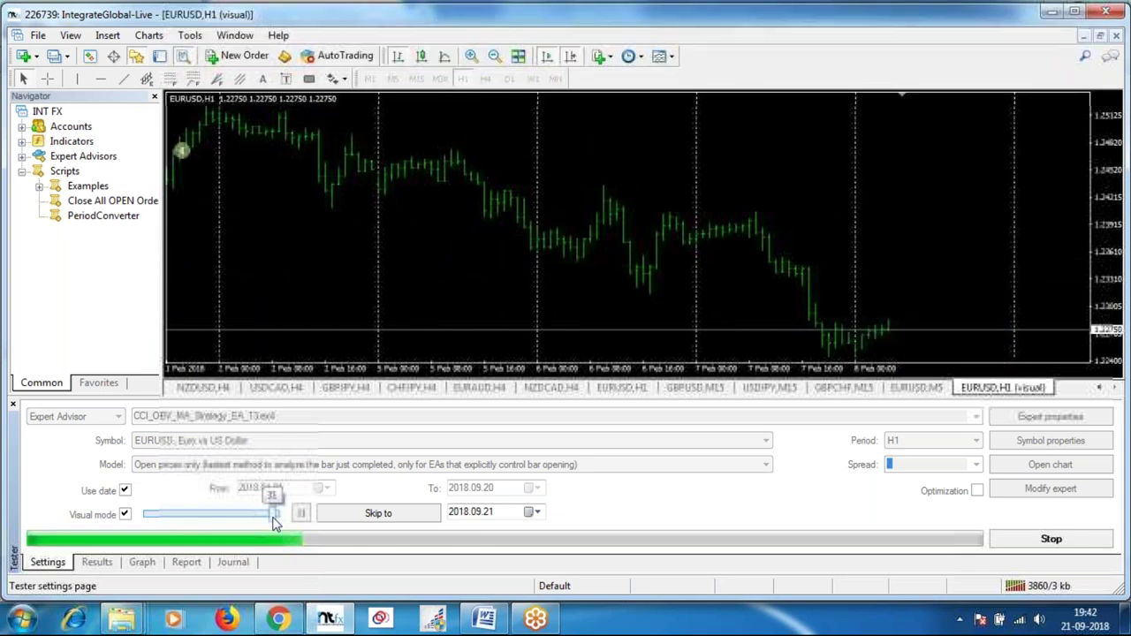
pyautogui.moveTo(273, 523); pyautogui.dragTo(277, 522)
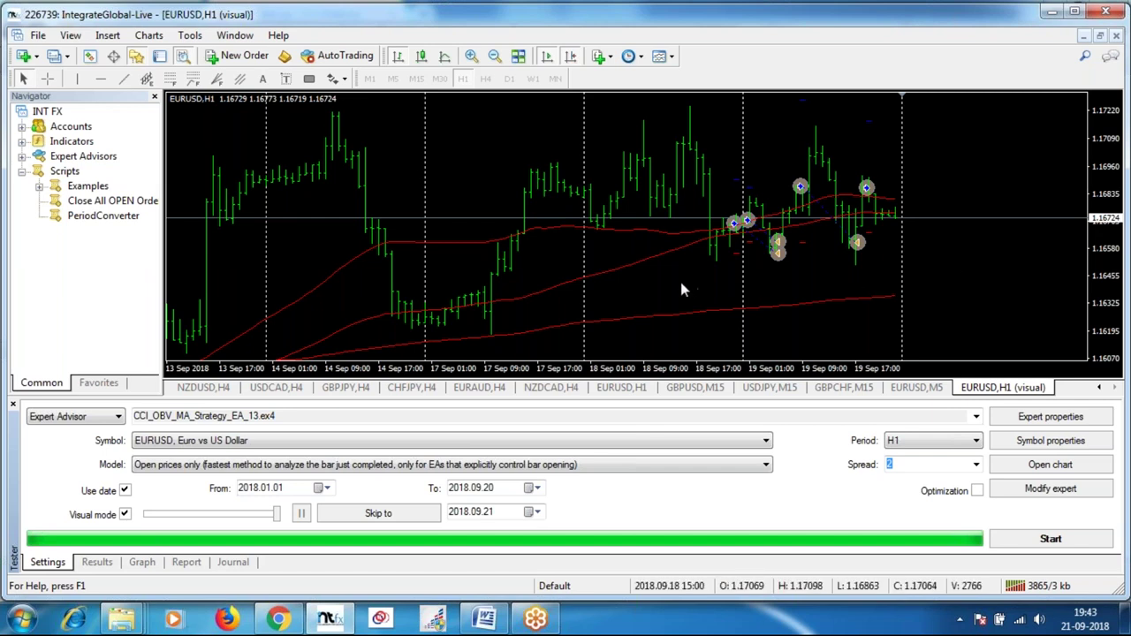
# - Examine the moving averages on the tested chart, along with the test report and balance graph
pyautogui.moveTo(667, 309)
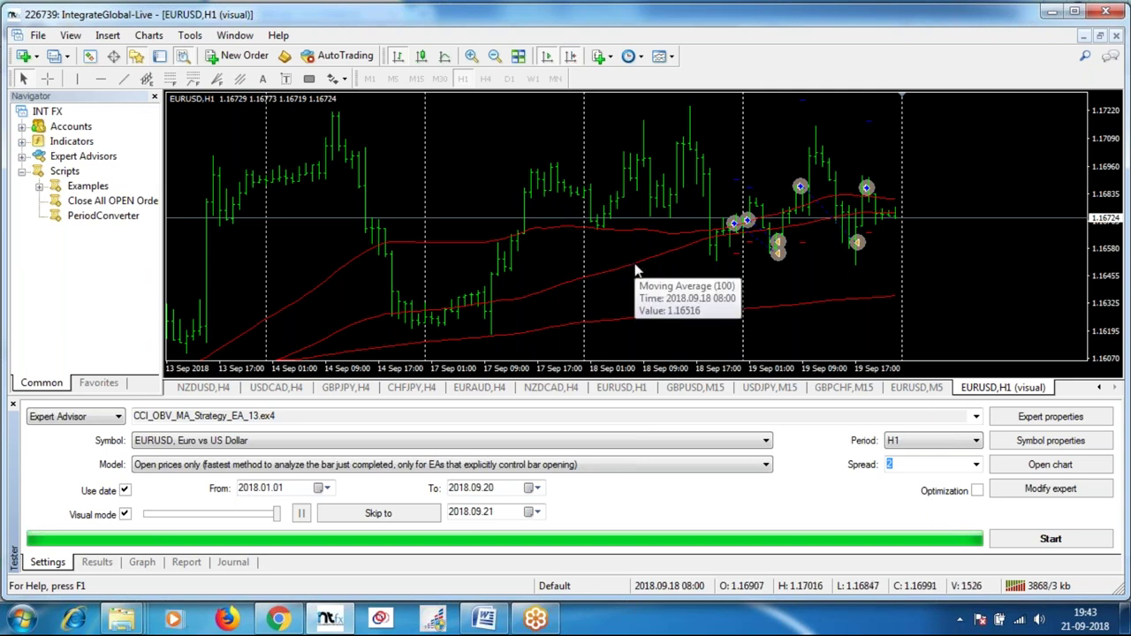
pyautogui.moveTo(640, 233)
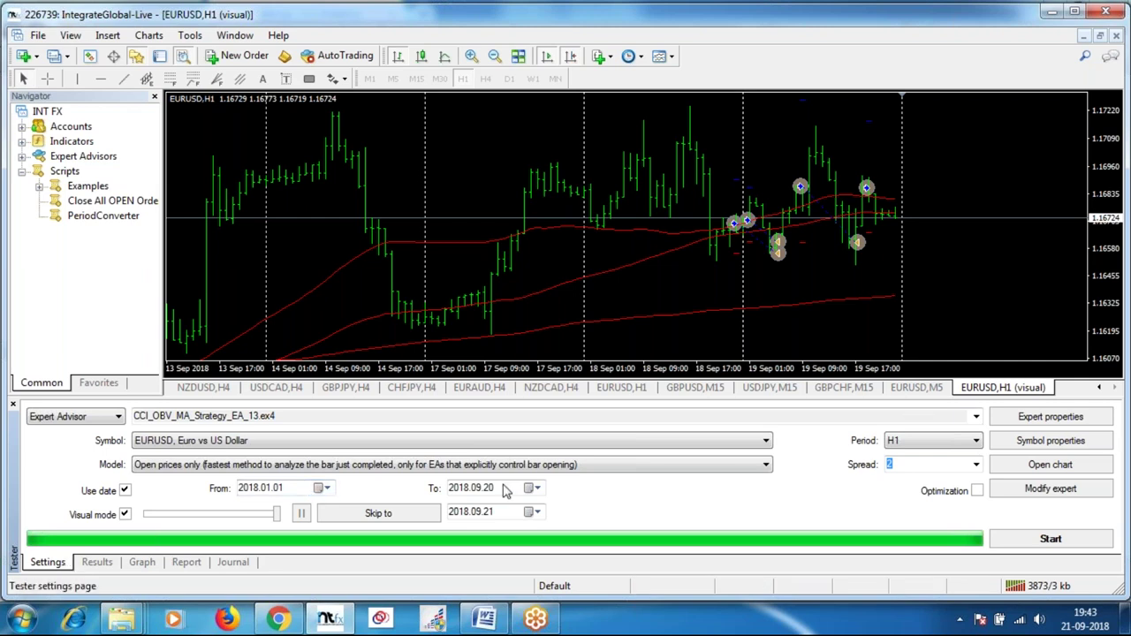
pyautogui.click(186, 563)
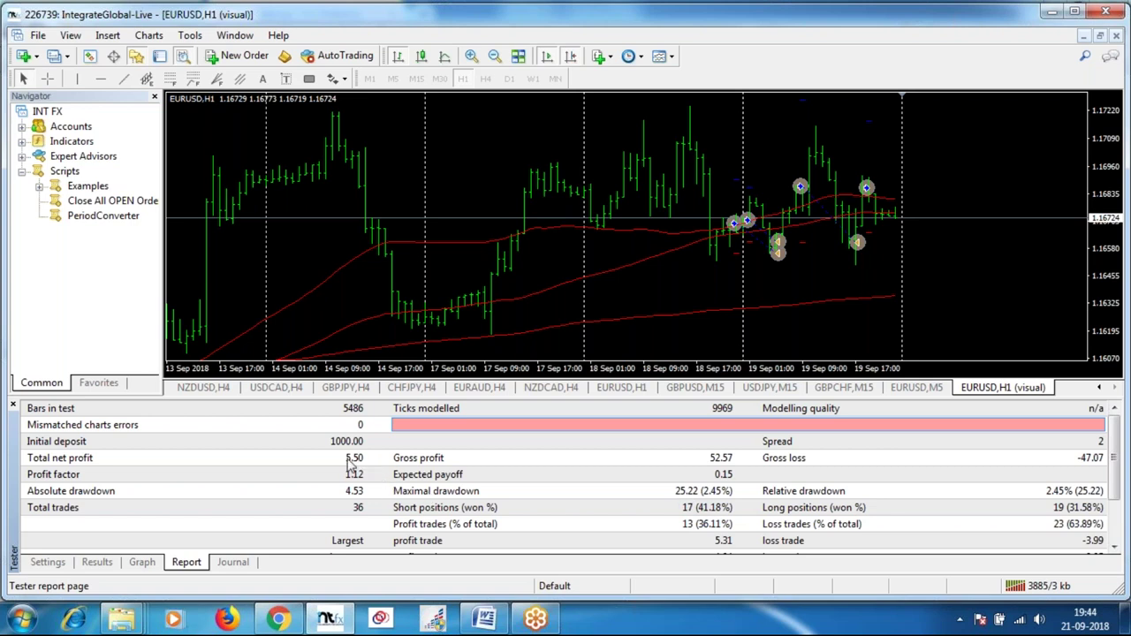
pyautogui.click(142, 562)
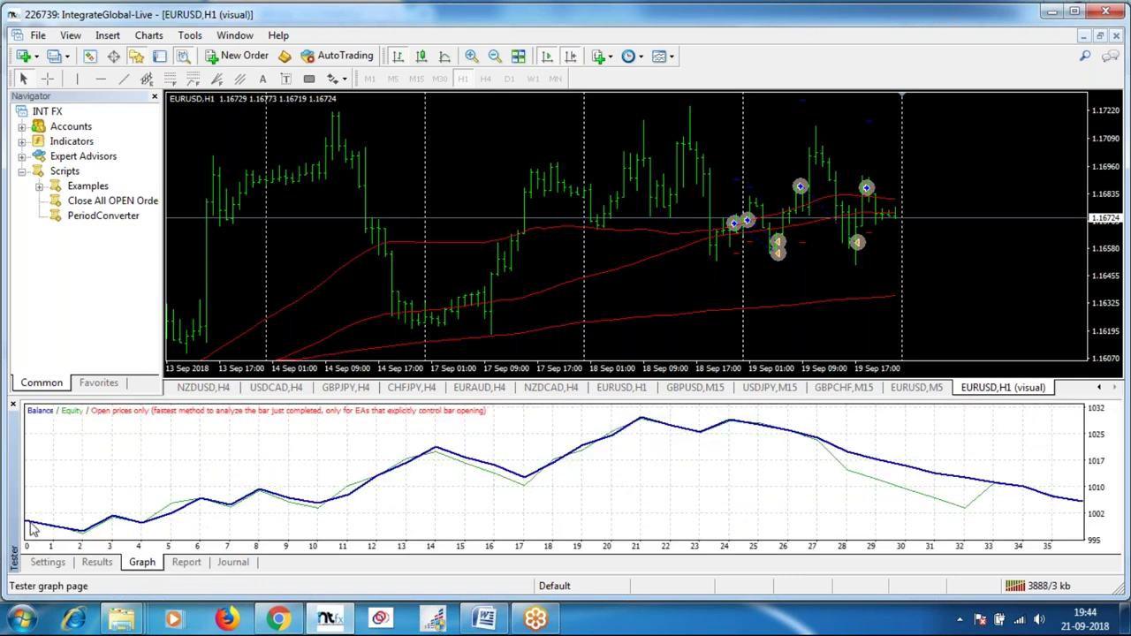
pyautogui.click(48, 563)
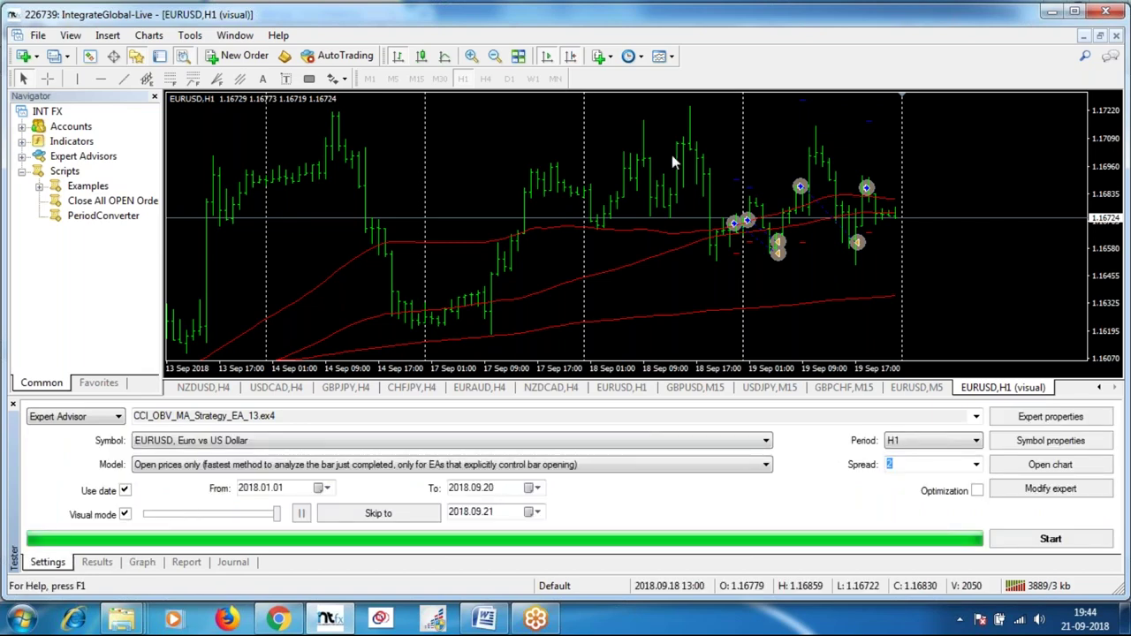
# - Check the initial deposit in the expert advisor's testing properties
pyautogui.click(1042, 417)
pyautogui.click(94, 154)
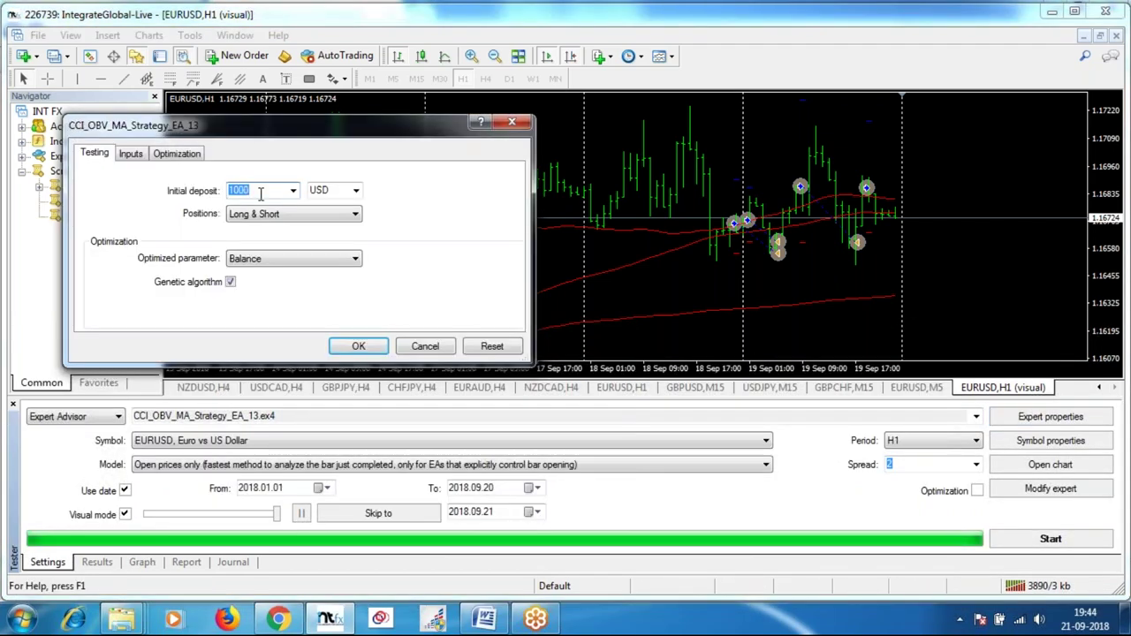
pyautogui.click(364, 348)
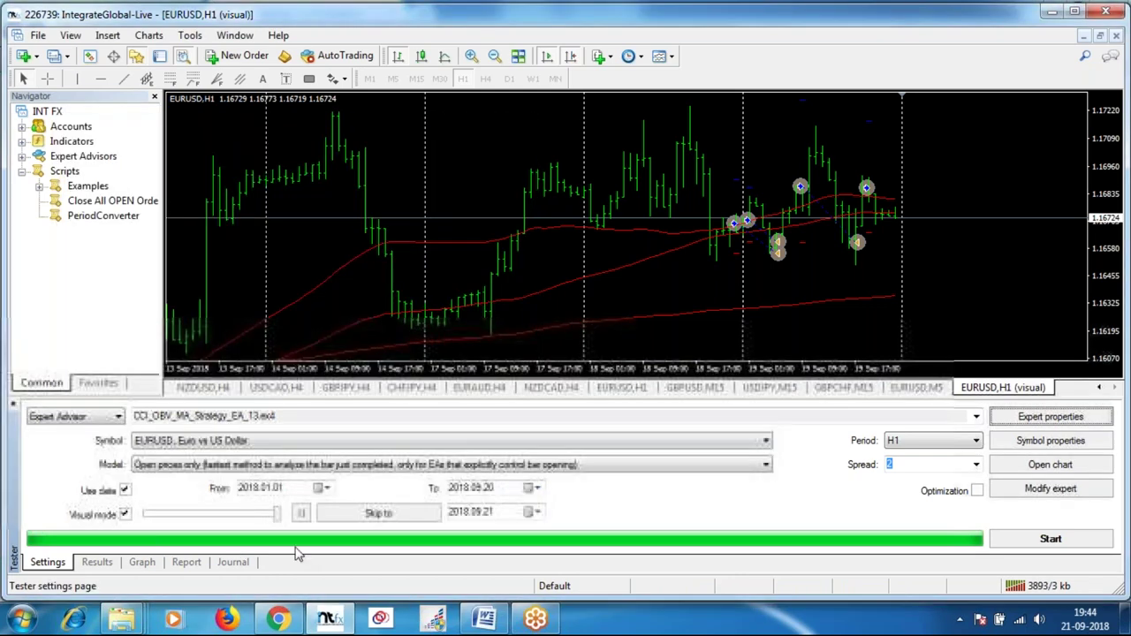
# - Review the backtest's balance graph, report and trade results through to the last trade
pyautogui.click(142, 562)
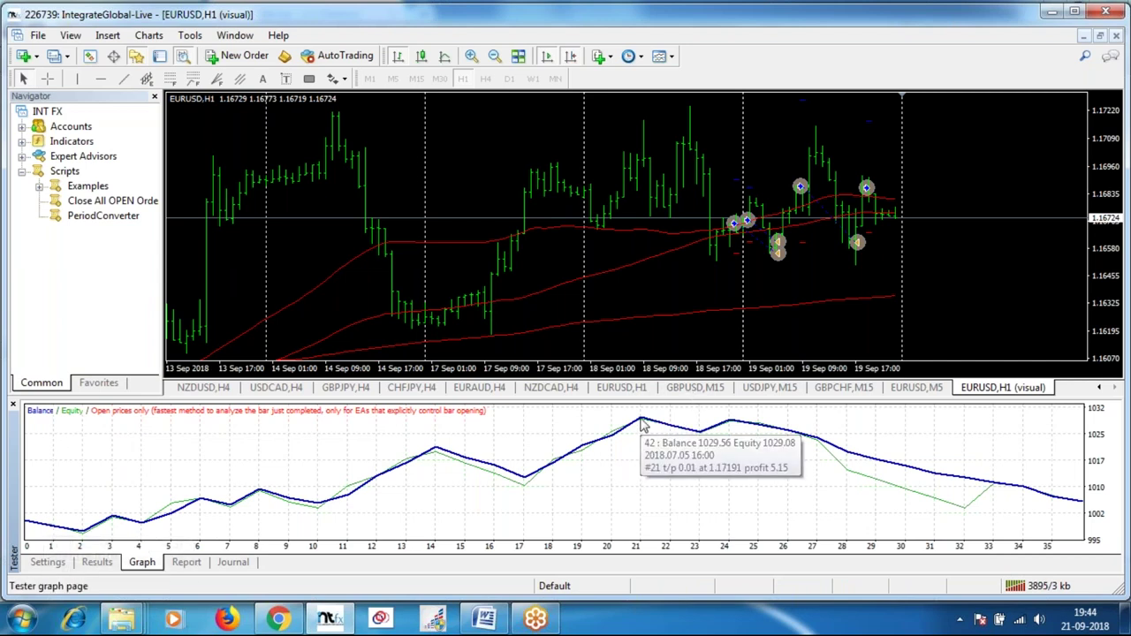
pyautogui.moveTo(643, 425)
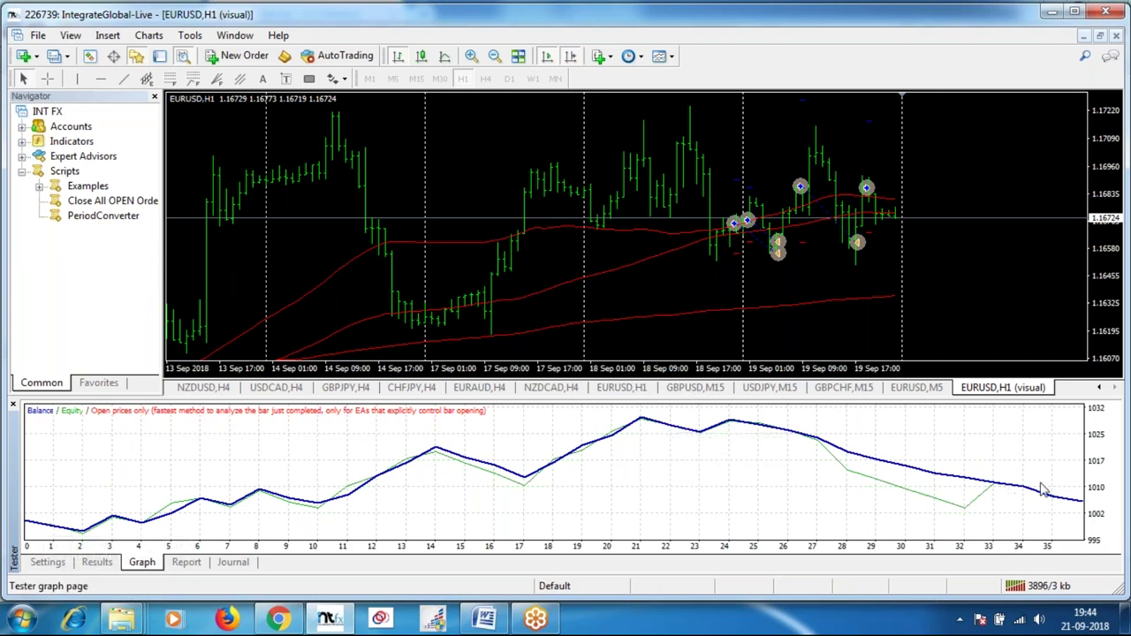
pyautogui.click(186, 564)
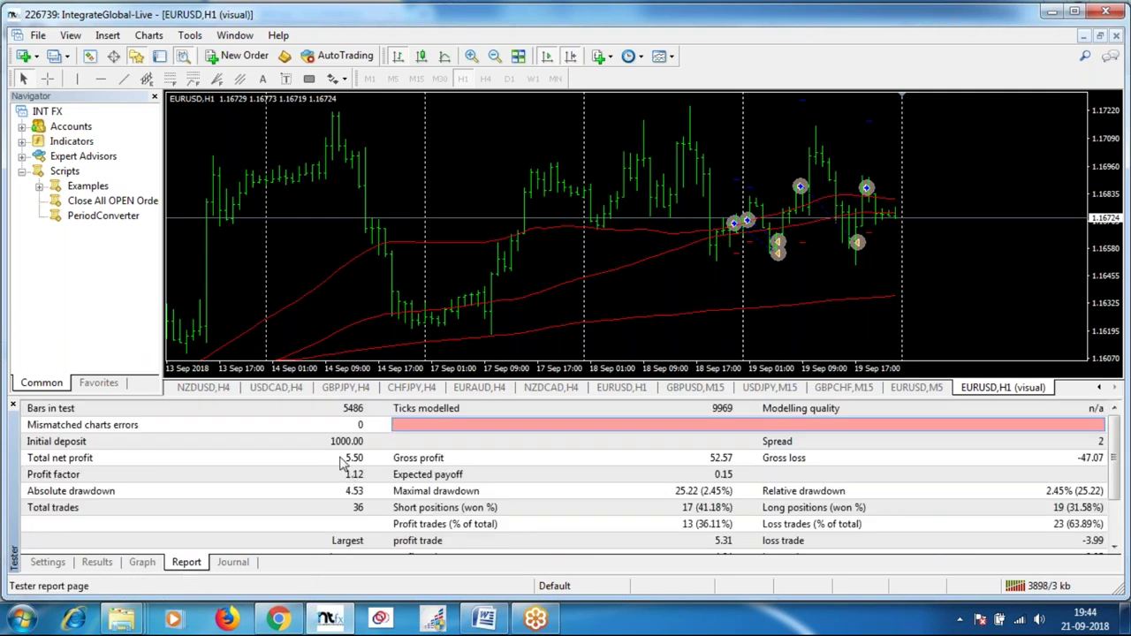
pyautogui.click(98, 563)
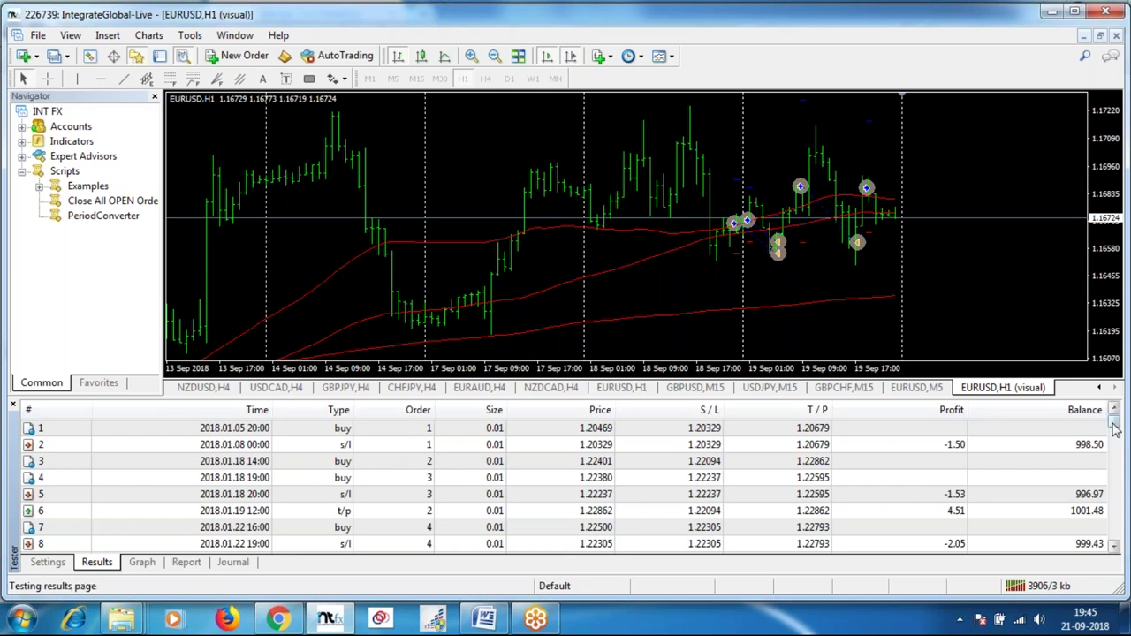
pyautogui.moveTo(1115, 428); pyautogui.dragTo(1115, 541)
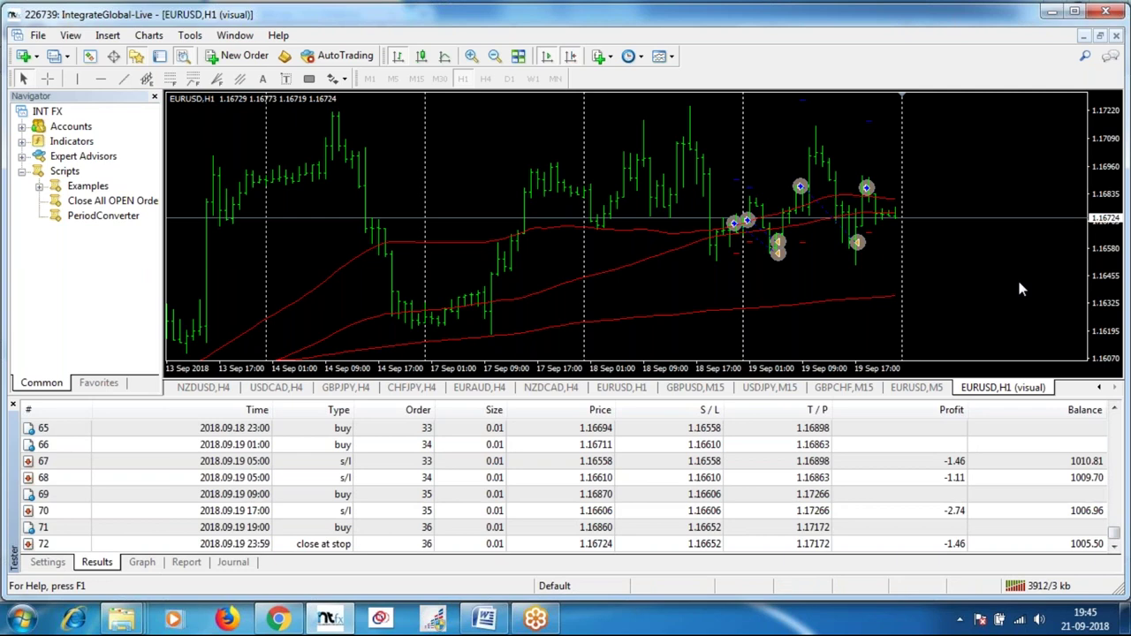
# - Return to the tester settings, then switch to Windows Explorer and open the Forex folder on Local Disk (E:)
pyautogui.click(49, 562)
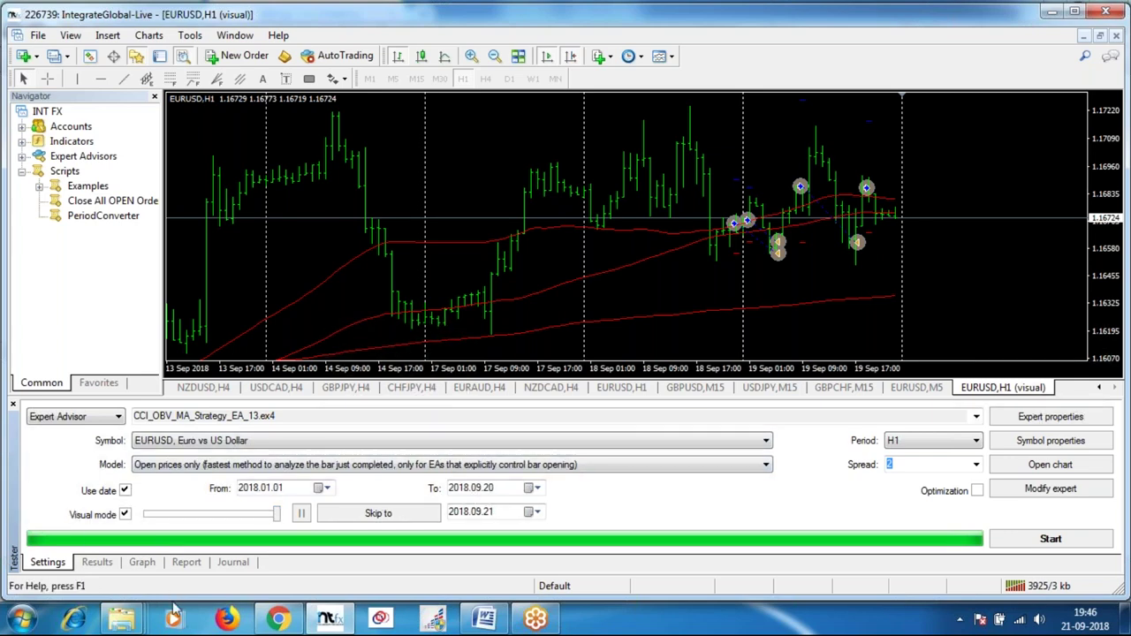
pyautogui.moveTo(122, 618)
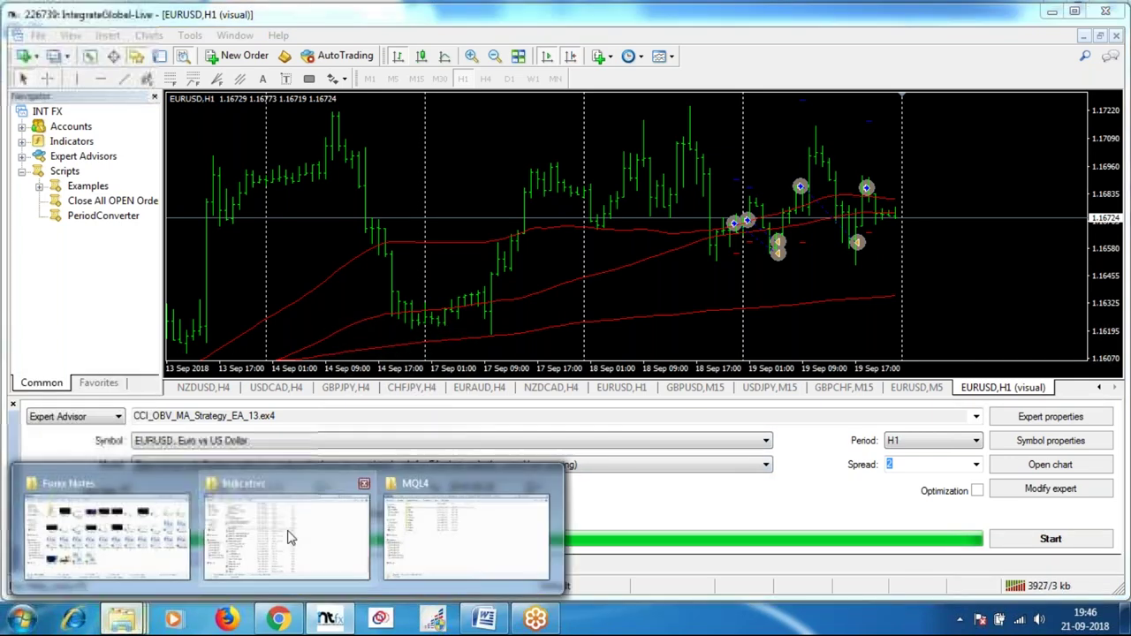
pyautogui.moveTo(290, 538)
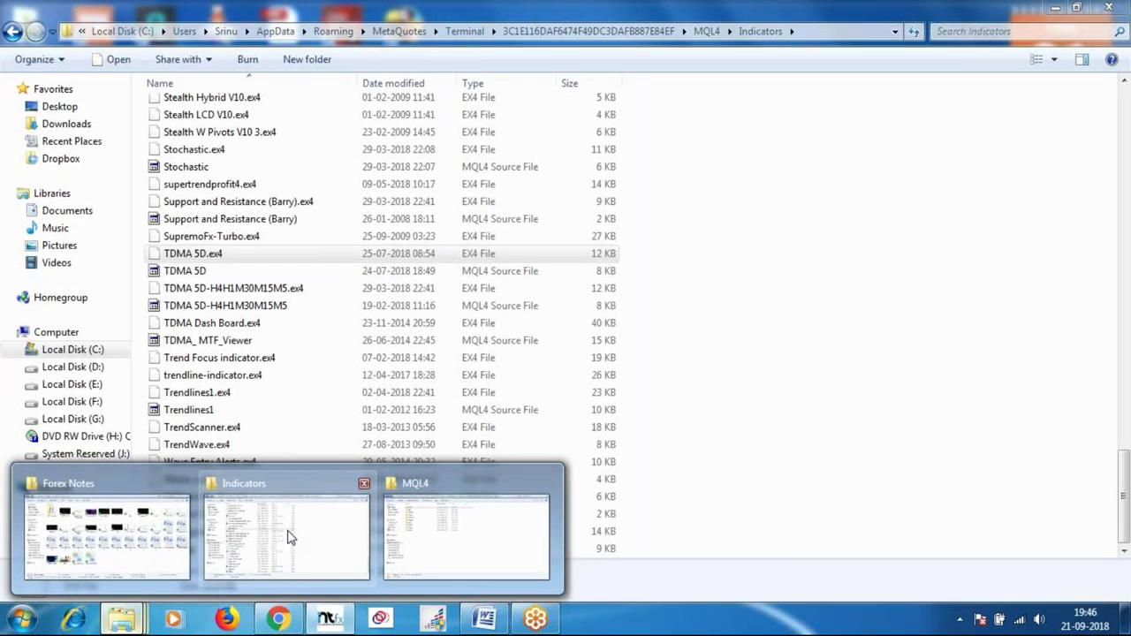
pyautogui.click(455, 526)
pyautogui.click(78, 386)
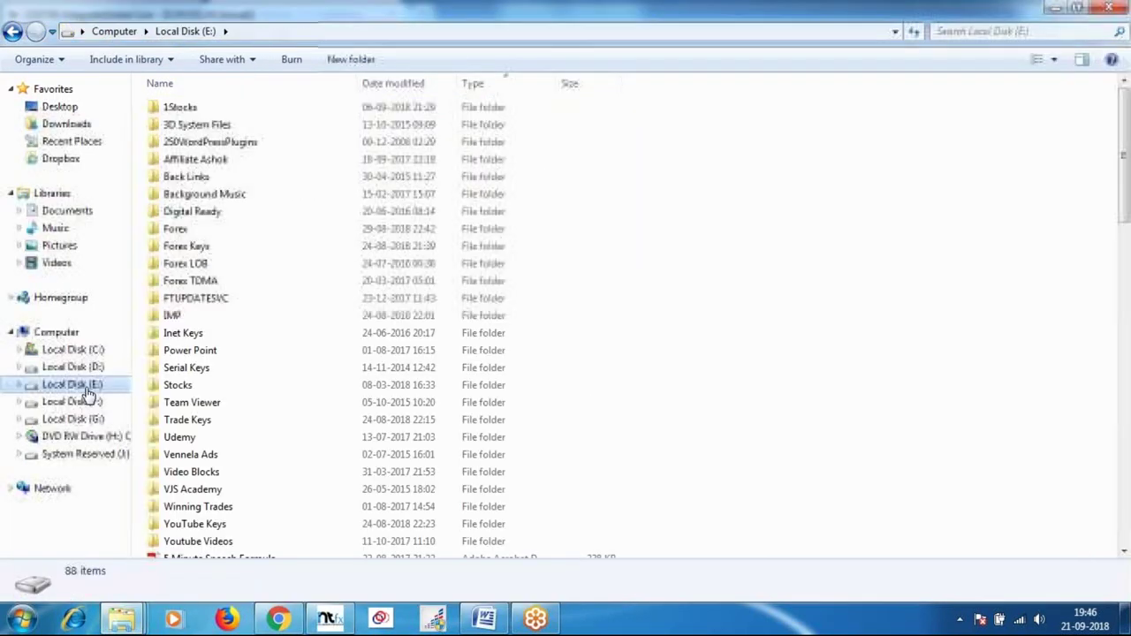
pyautogui.click(176, 231)
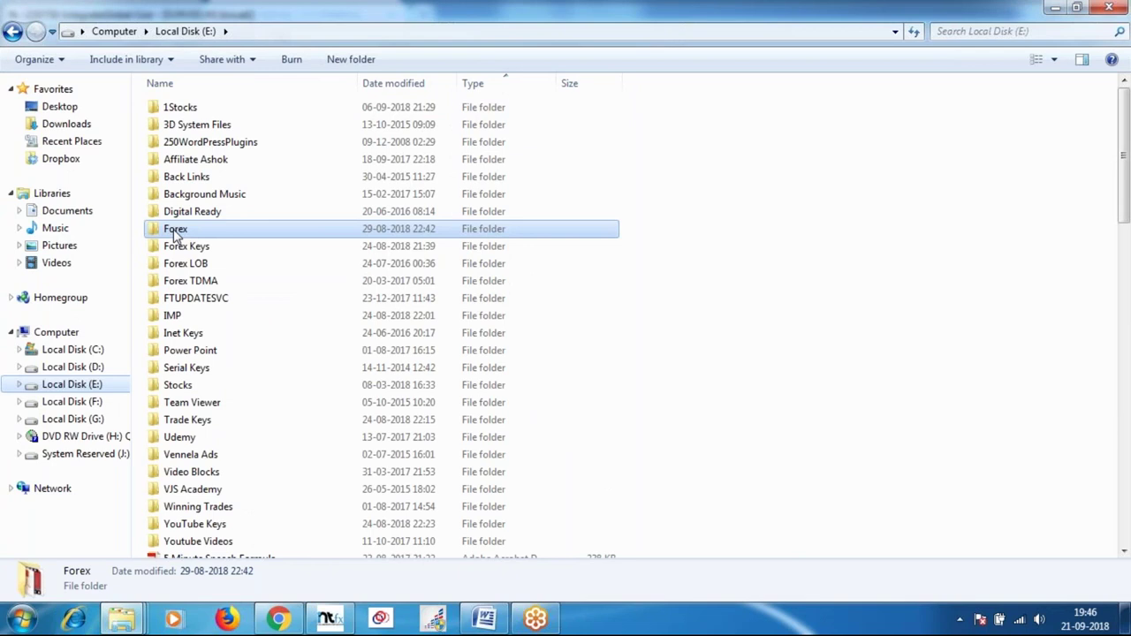
pyautogui.doubleClick(176, 232)
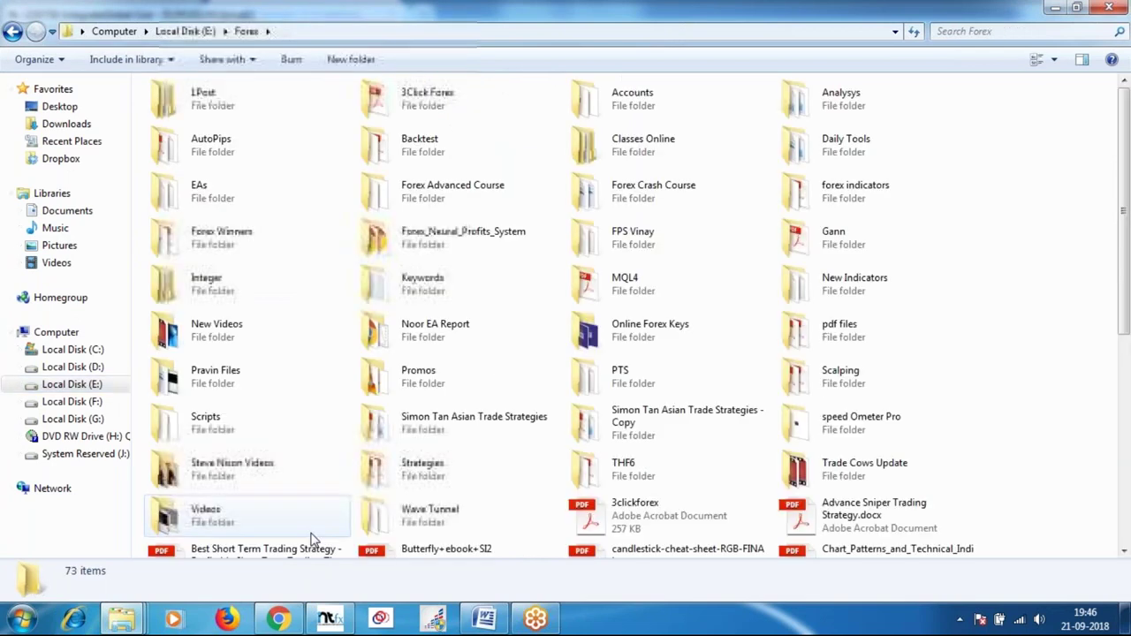
# - Look through the contents of the forex indicators folder and return to the Forex folder
pyautogui.click(848, 198)
pyautogui.doubleClick(848, 198)
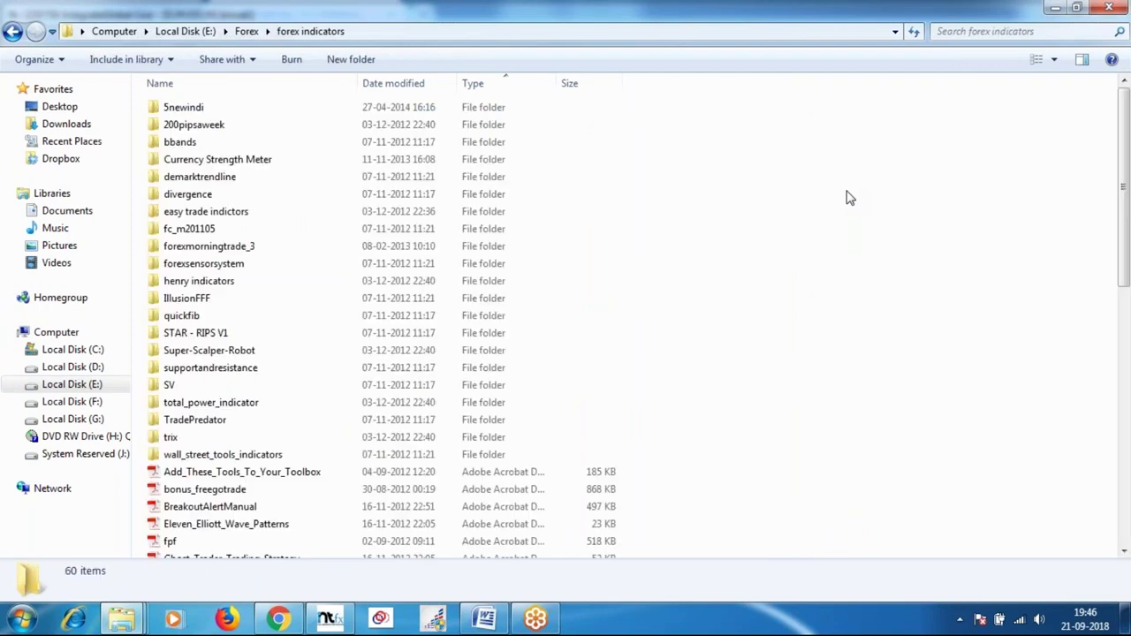
pyautogui.scroll(-5, 306, 292)
pyautogui.scroll(5, 307, 291)
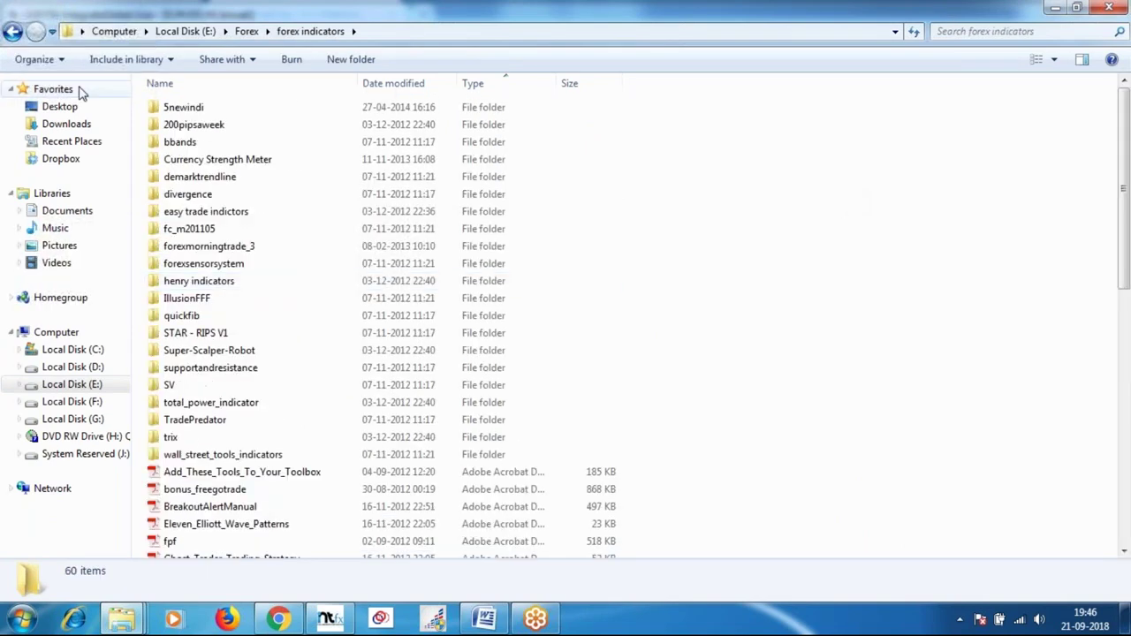
pyautogui.click(15, 36)
# - Browse the indicator collections in the New Indicators folder and return to the Forex folder
pyautogui.click(839, 294)
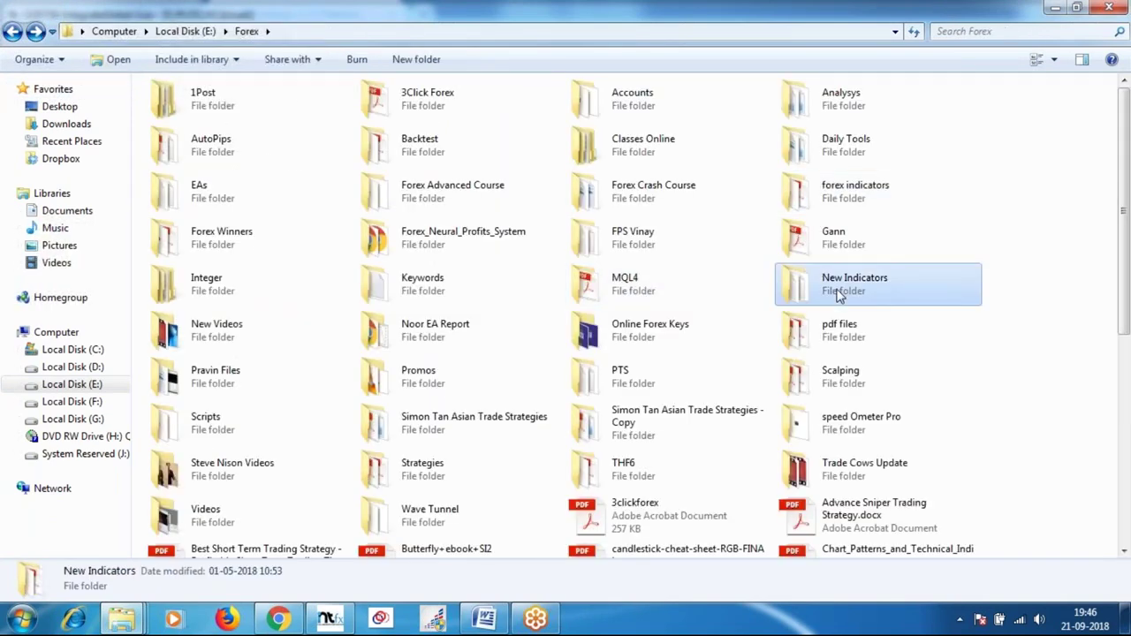
pyautogui.doubleClick(839, 294)
pyautogui.scroll(-20, 434, 300)
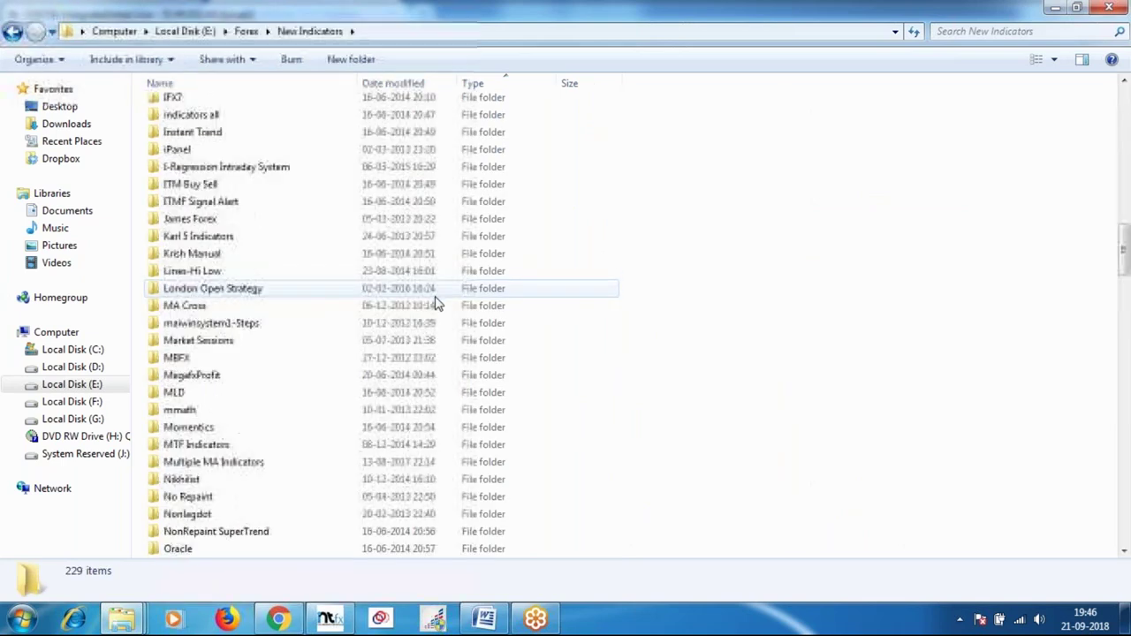
pyautogui.scroll(-5, 434, 313)
pyautogui.scroll(20, 434, 314)
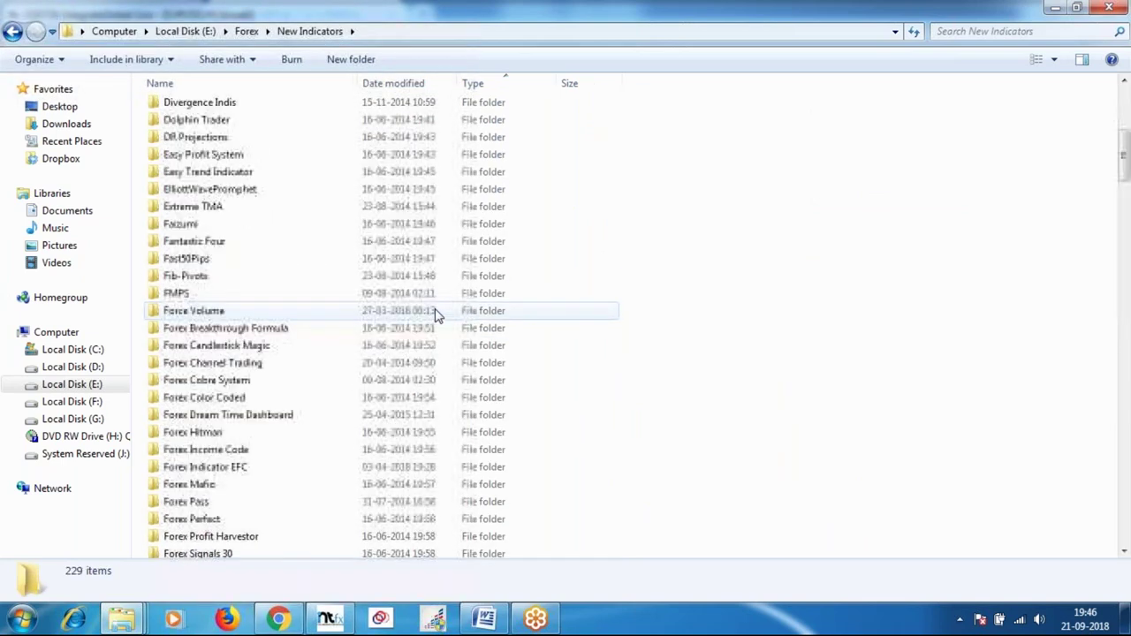
pyautogui.scroll(6, 434, 314)
pyautogui.click(12, 31)
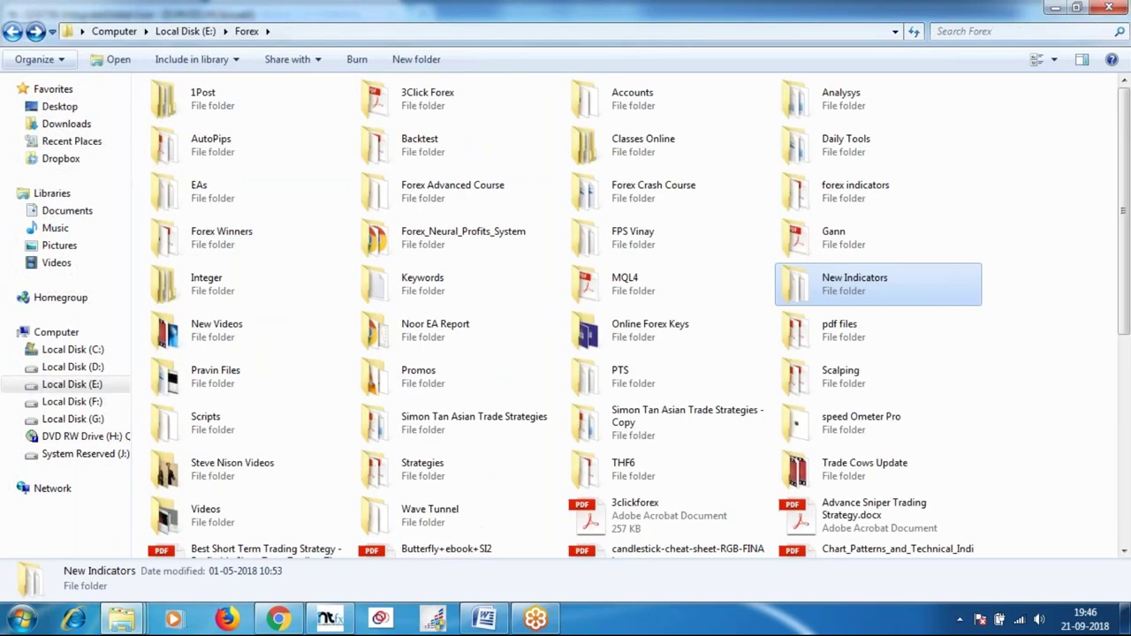
# - Browse the EAs folder's expert advisor subfolders and files, then return to the Forex folder
pyautogui.doubleClick(186, 201)
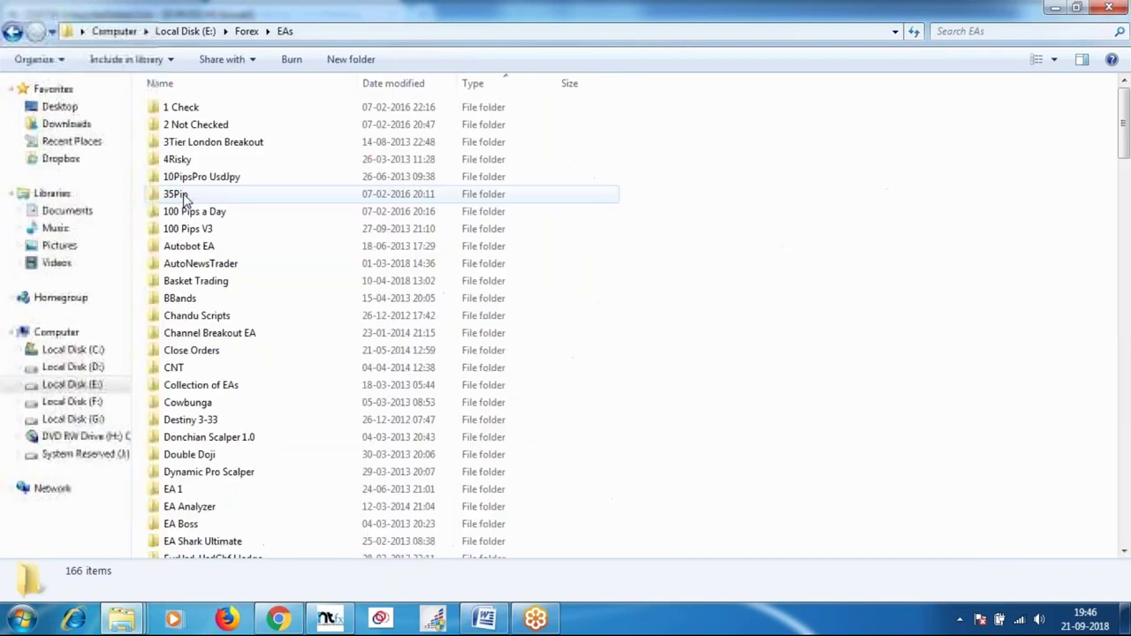
pyautogui.scroll(-20, 265, 258)
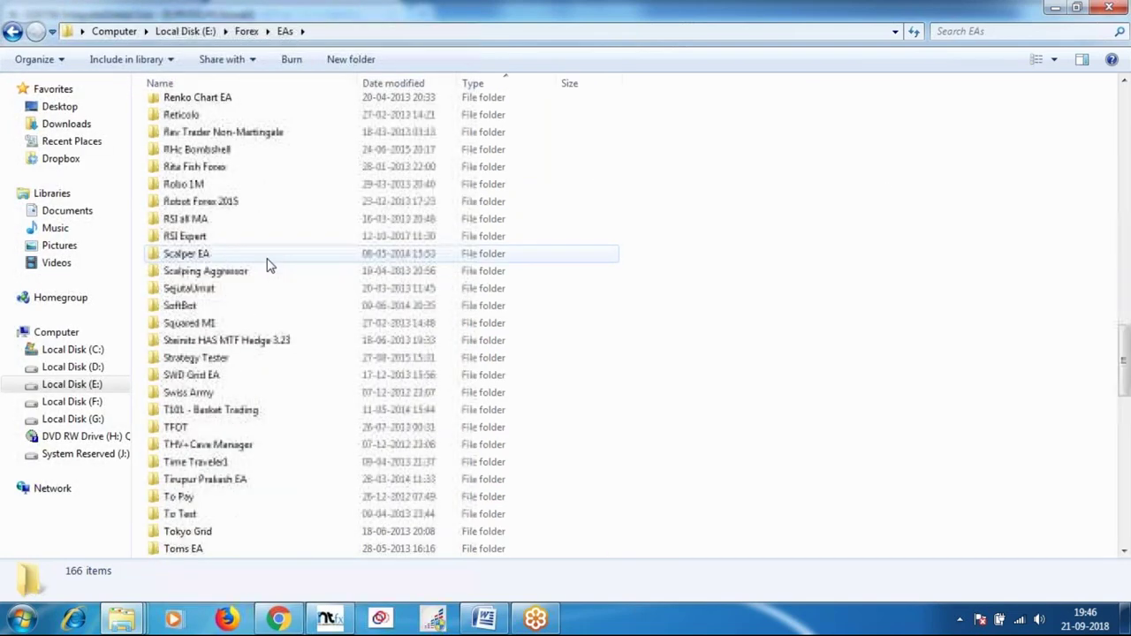
pyautogui.scroll(-15, 270, 265)
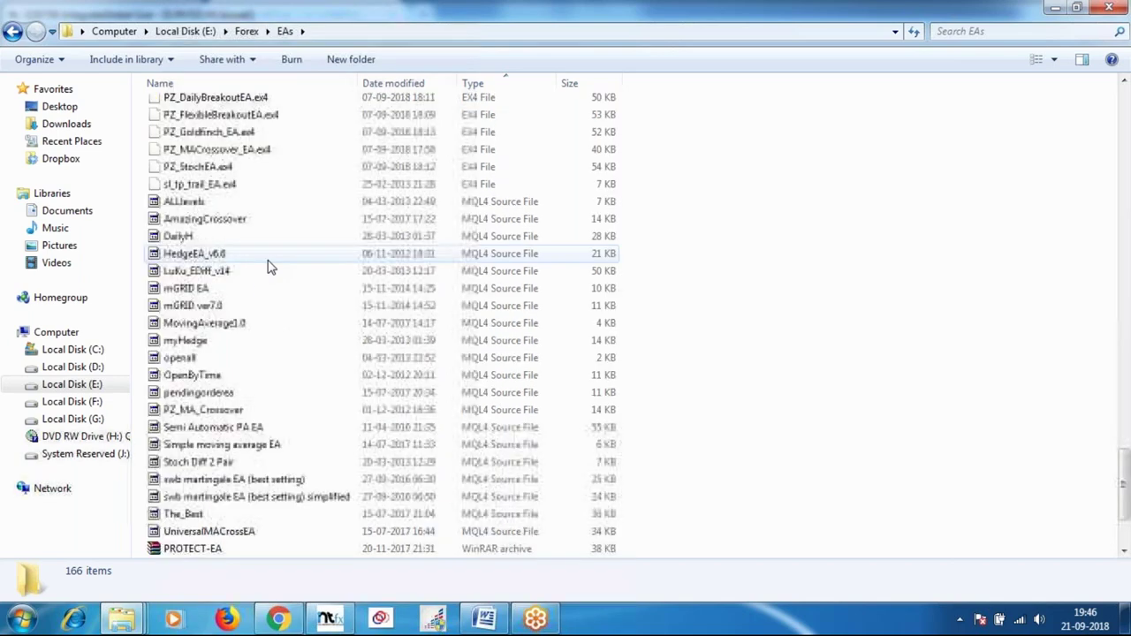
pyautogui.scroll(20, 269, 265)
pyautogui.scroll(20, 270, 267)
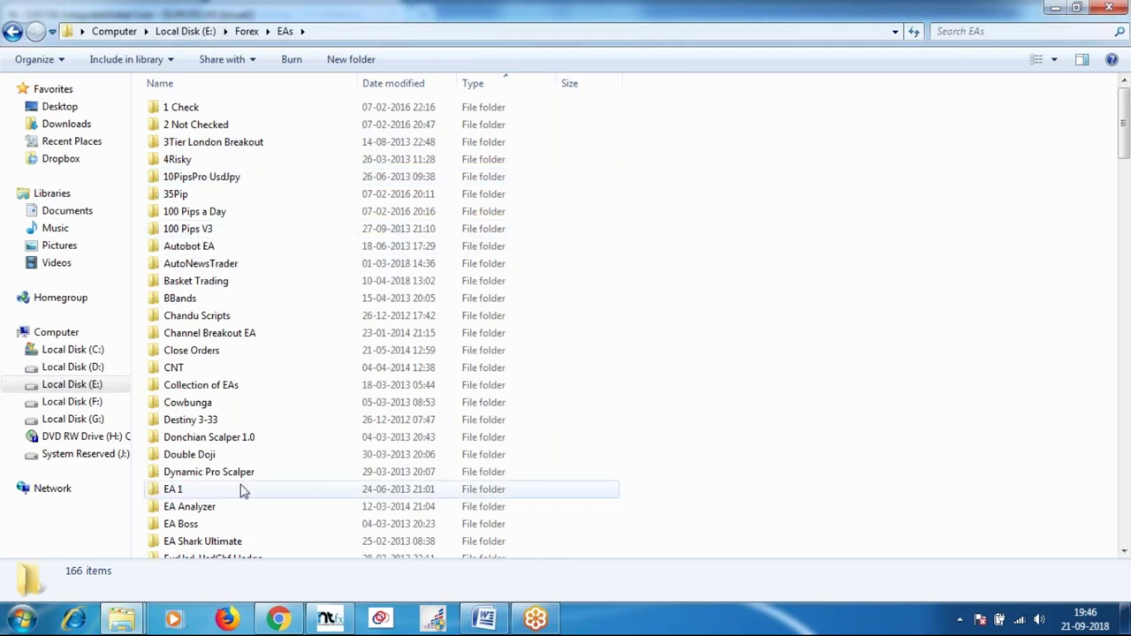
pyautogui.scroll(-3, 243, 491)
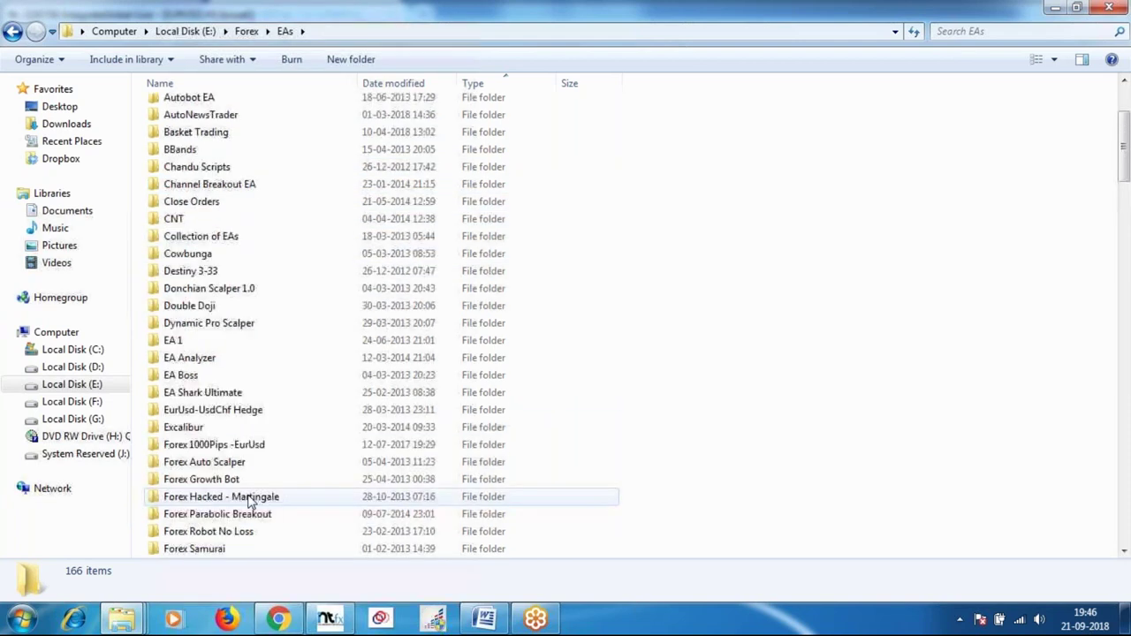
pyautogui.scroll(-2, 250, 501)
pyautogui.scroll(5, 250, 501)
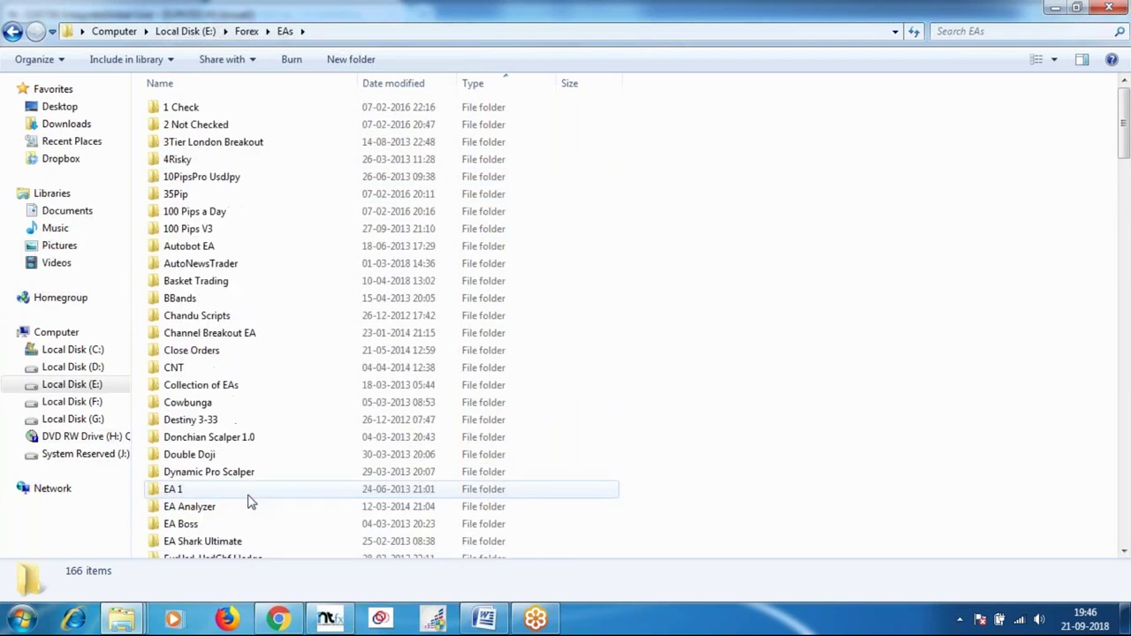
pyautogui.click(13, 33)
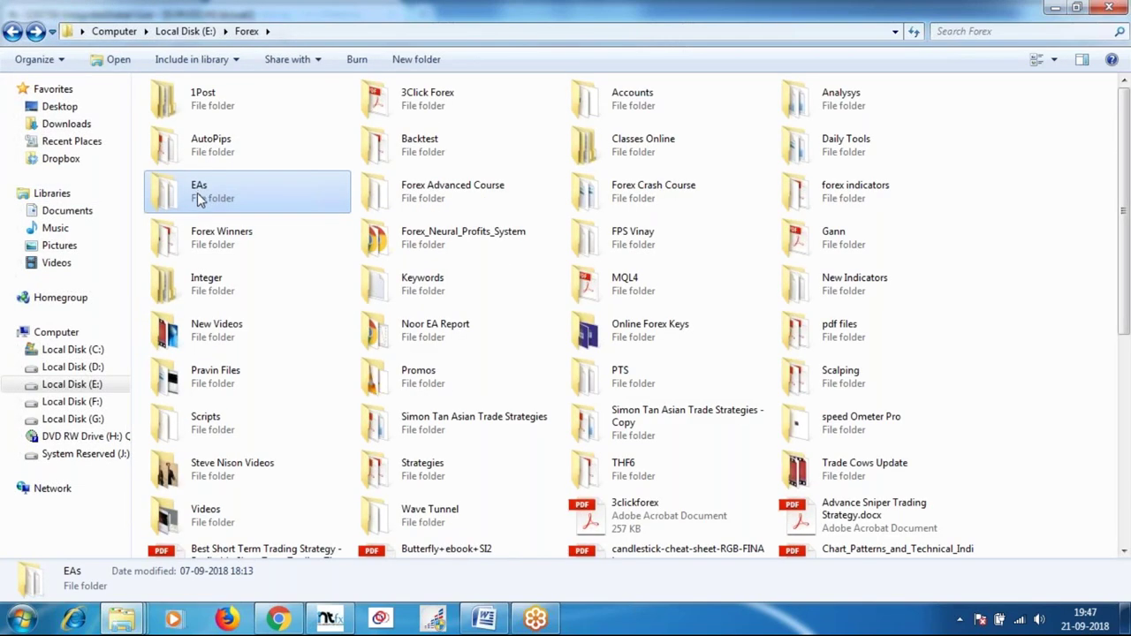
pyautogui.moveTo(198, 199)
pyautogui.click(12, 33)
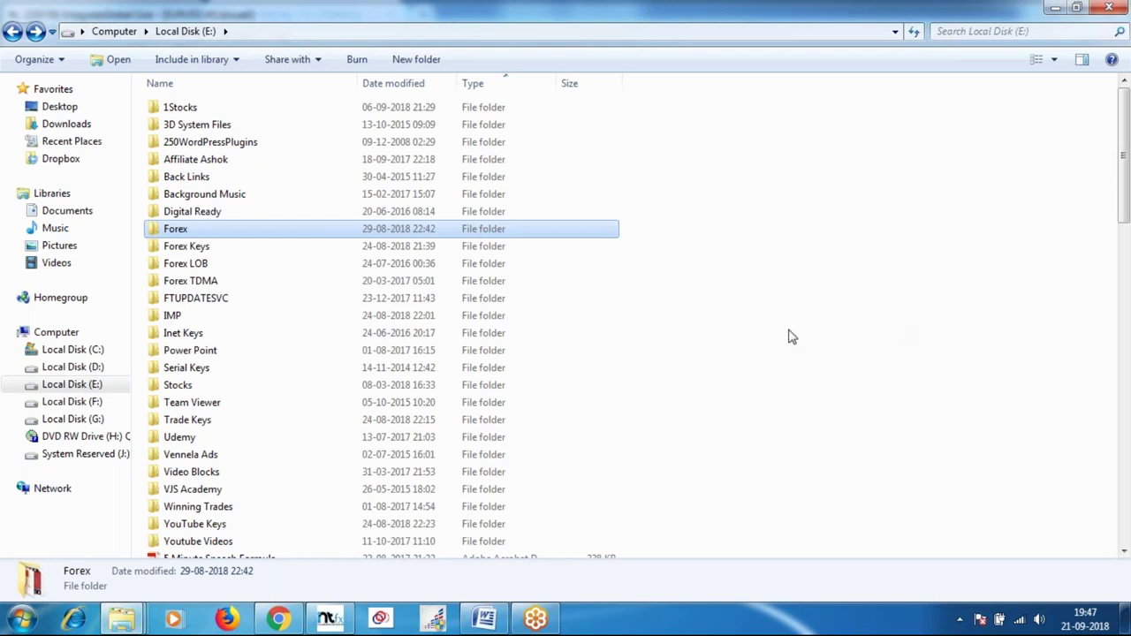
pyautogui.doubleClick(184, 231)
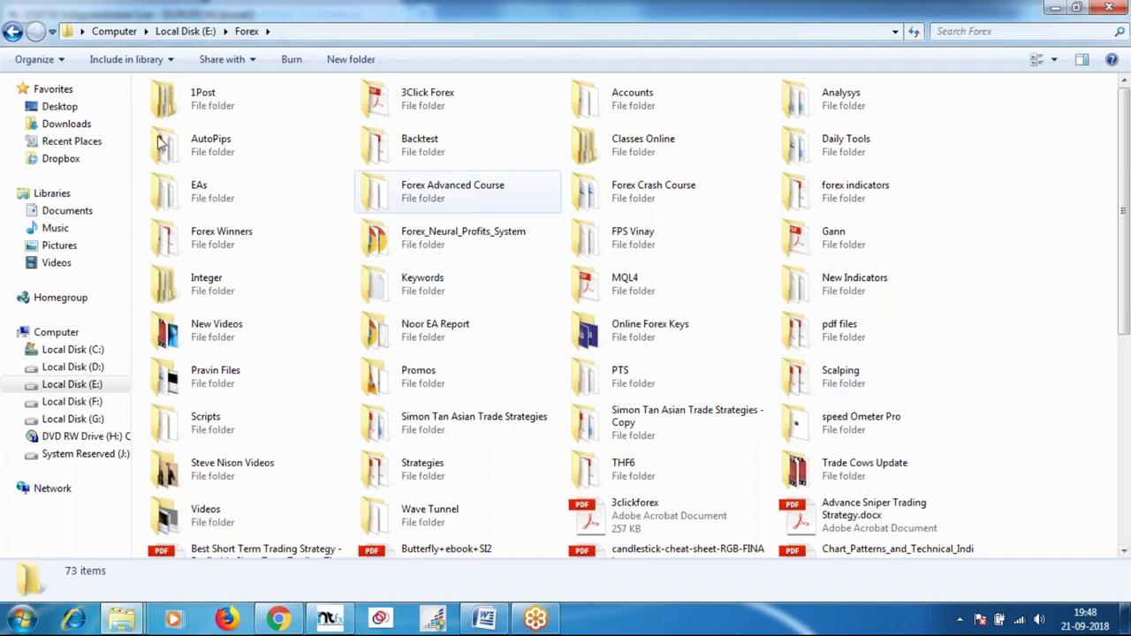
pyautogui.click(13, 32)
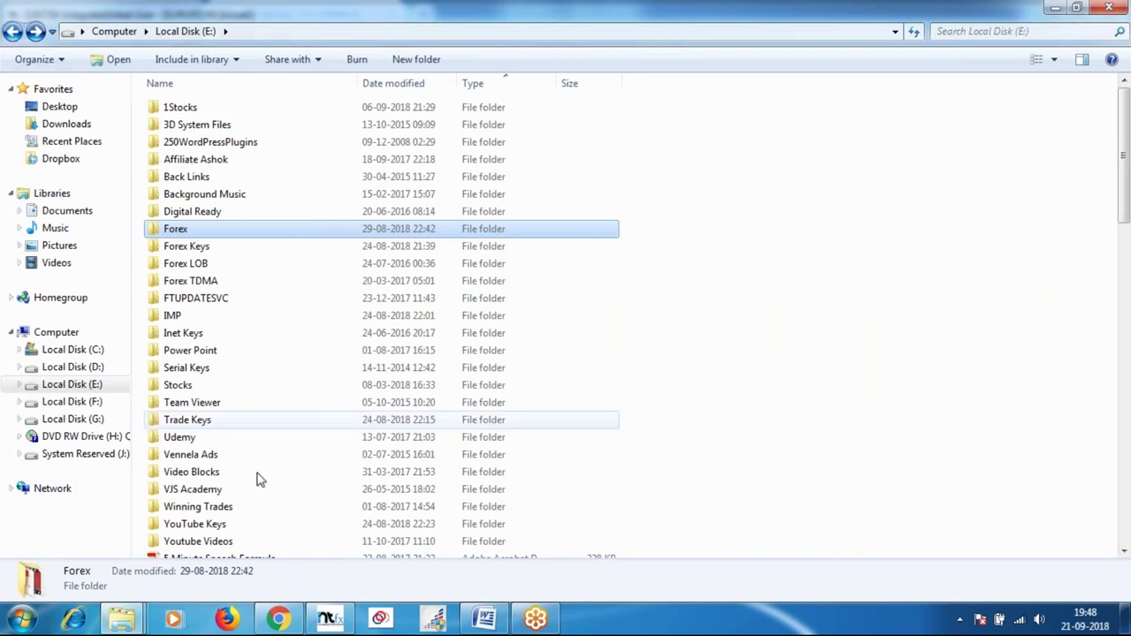
# - Switch back to the MetaTrader terminal, show the EURUSD,H1 chart with the TDMA Dashboard and dismiss the alert window
pyautogui.click(332, 619)
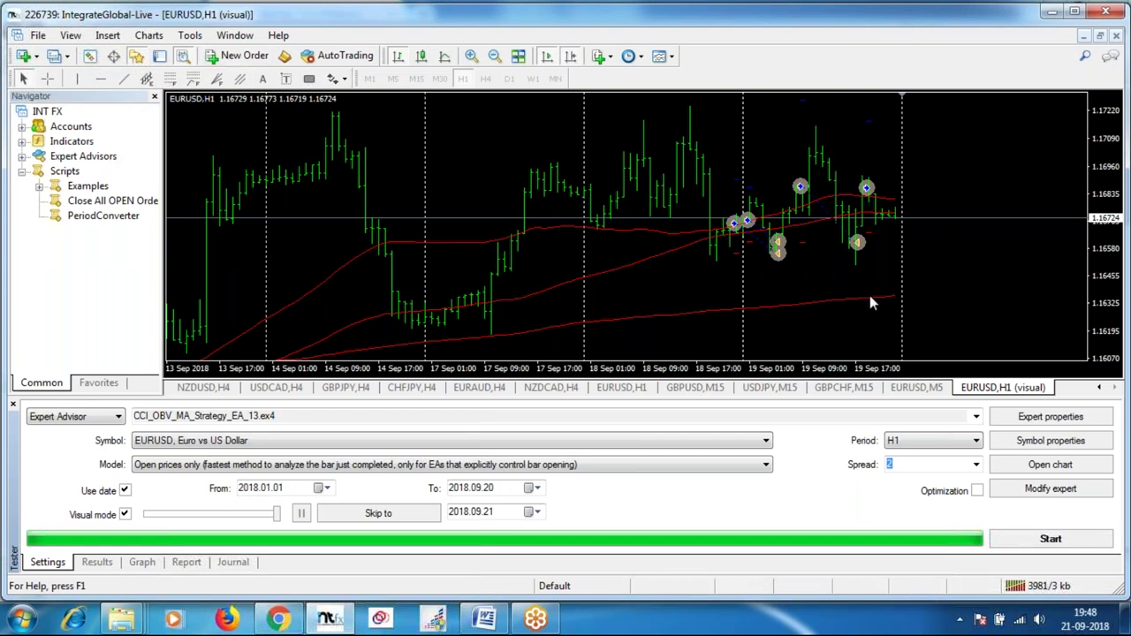
pyautogui.click(183, 56)
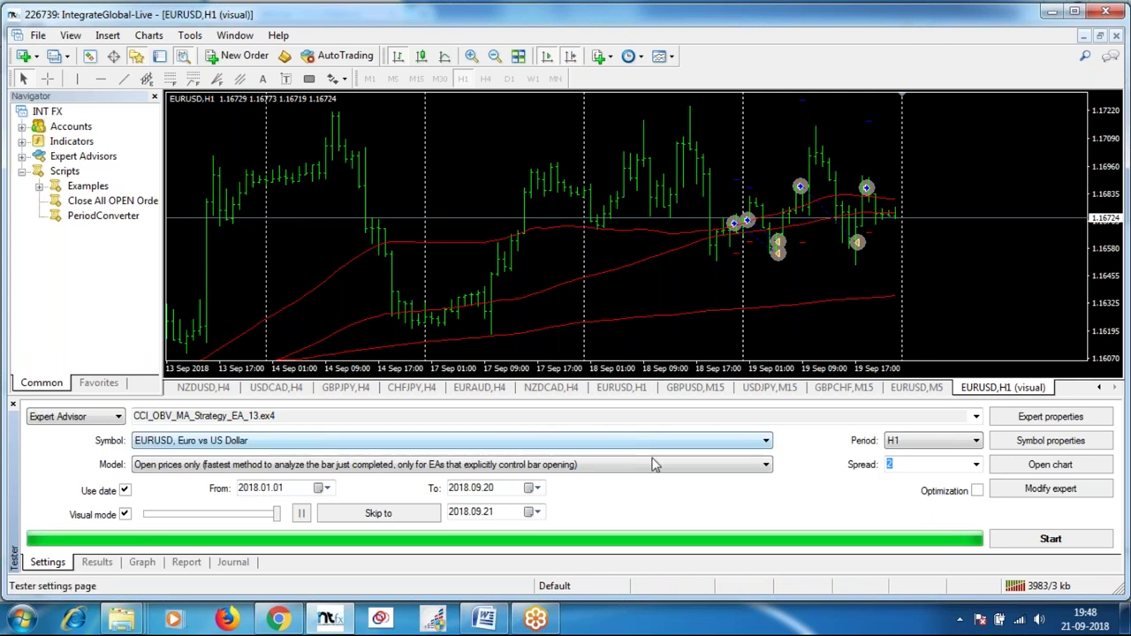
pyautogui.click(975, 417)
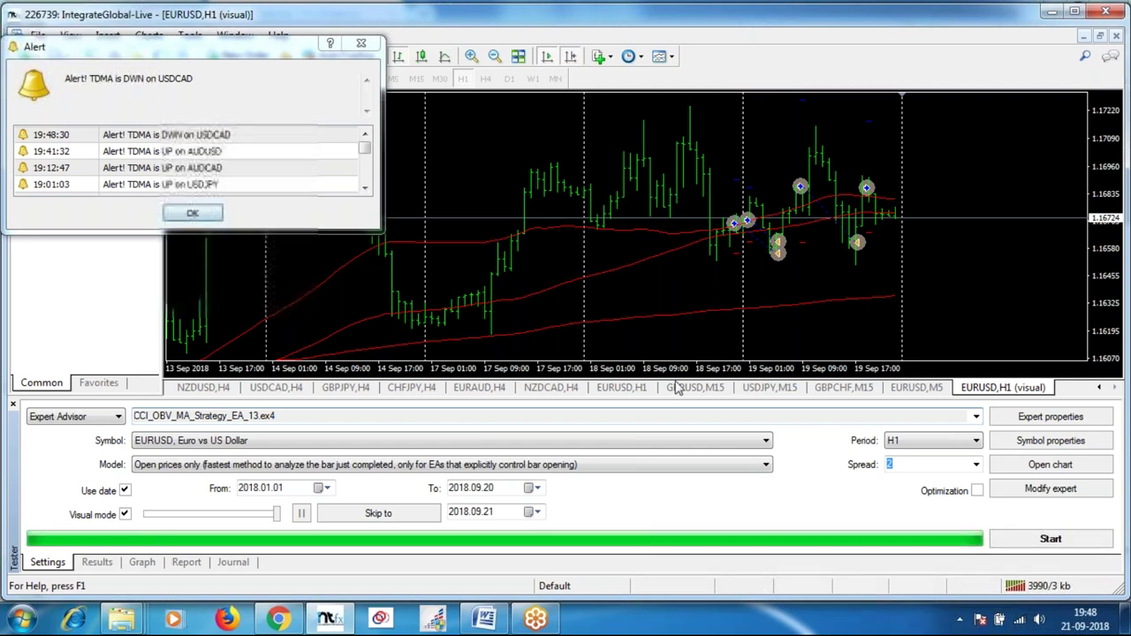
pyautogui.click(624, 391)
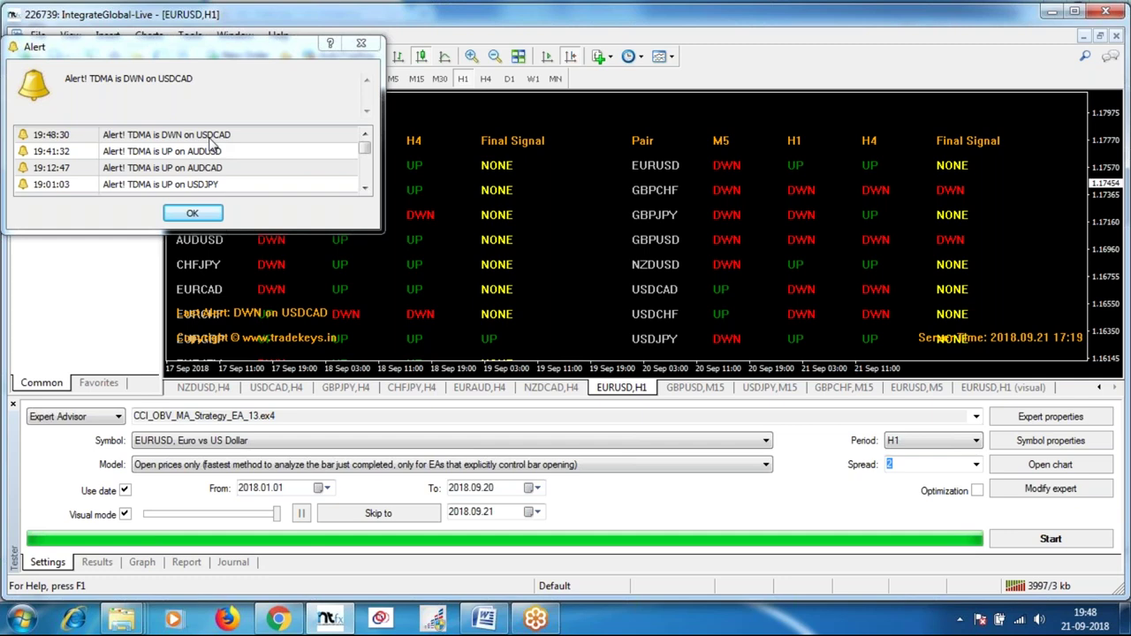
pyautogui.click(194, 215)
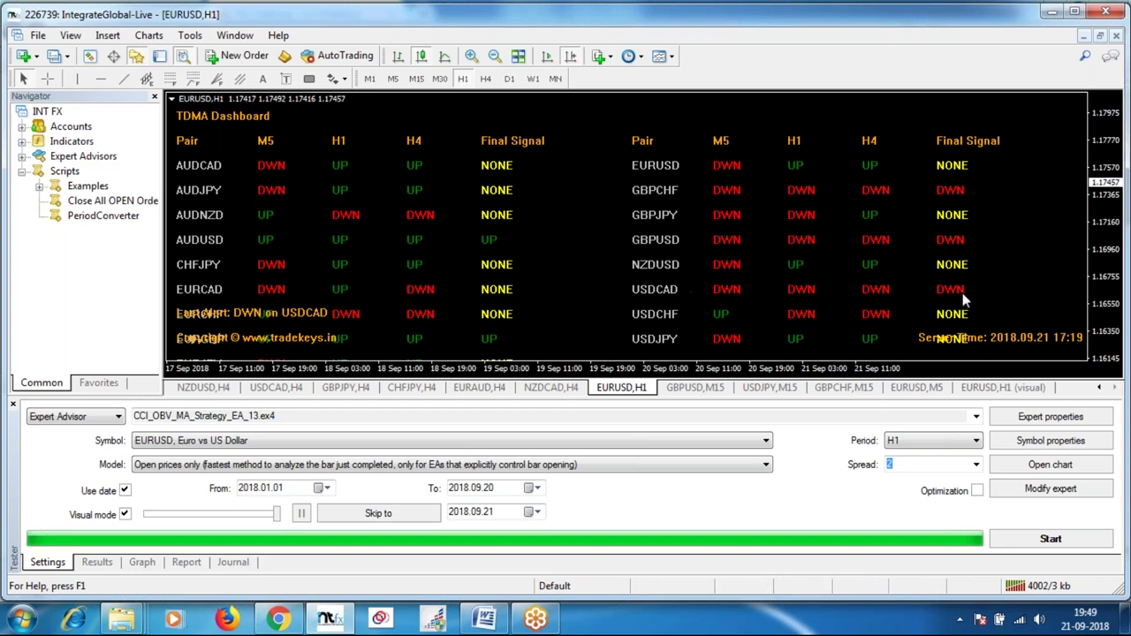
# - Open a new USDCAD chart and apply the TDMA System template to it
pyautogui.click(35, 56)
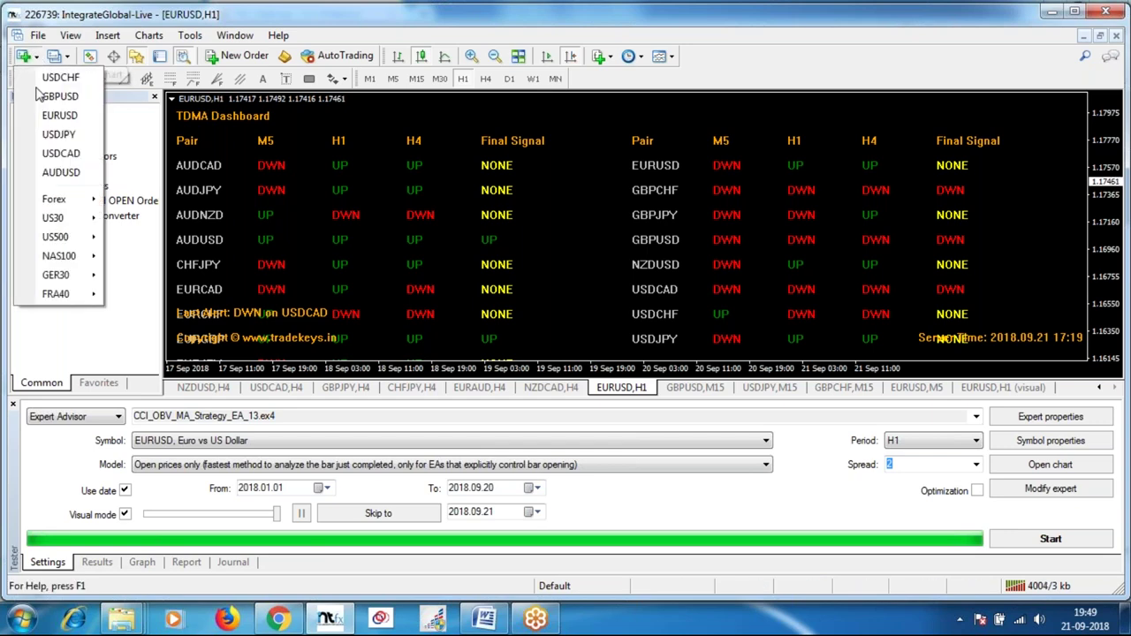
pyautogui.click(61, 154)
pyautogui.click(661, 55)
pyautogui.moveTo(669, 624)
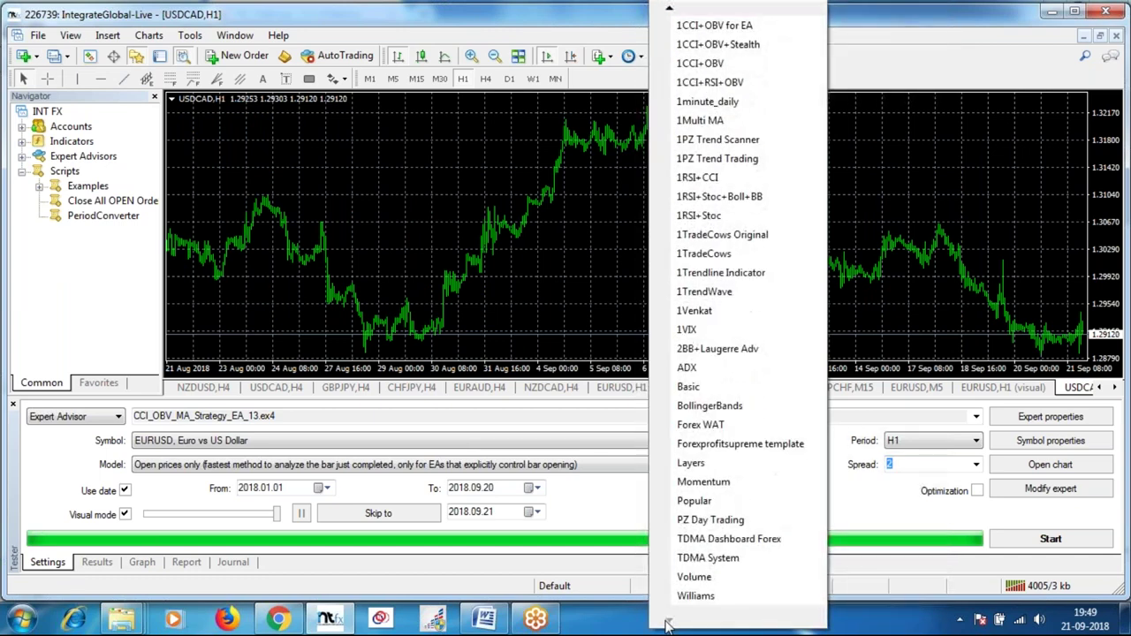
pyautogui.click(693, 555)
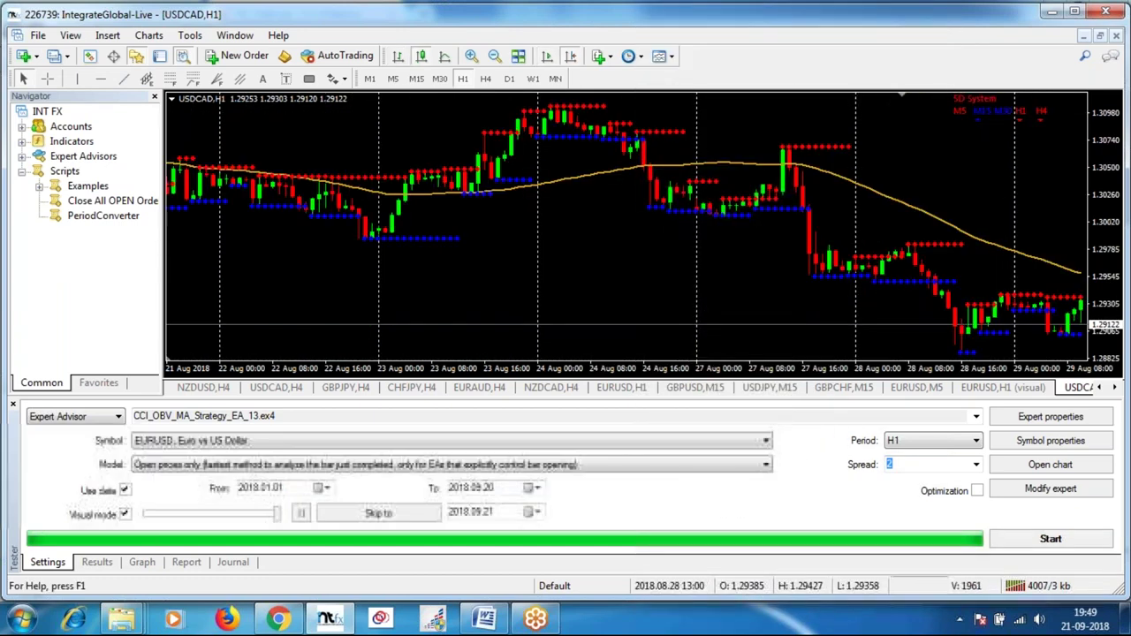
# - Switch the USDCAD chart to the M5 timeframe and shift its latest bars away from the chart edge
pyautogui.click(571, 59)
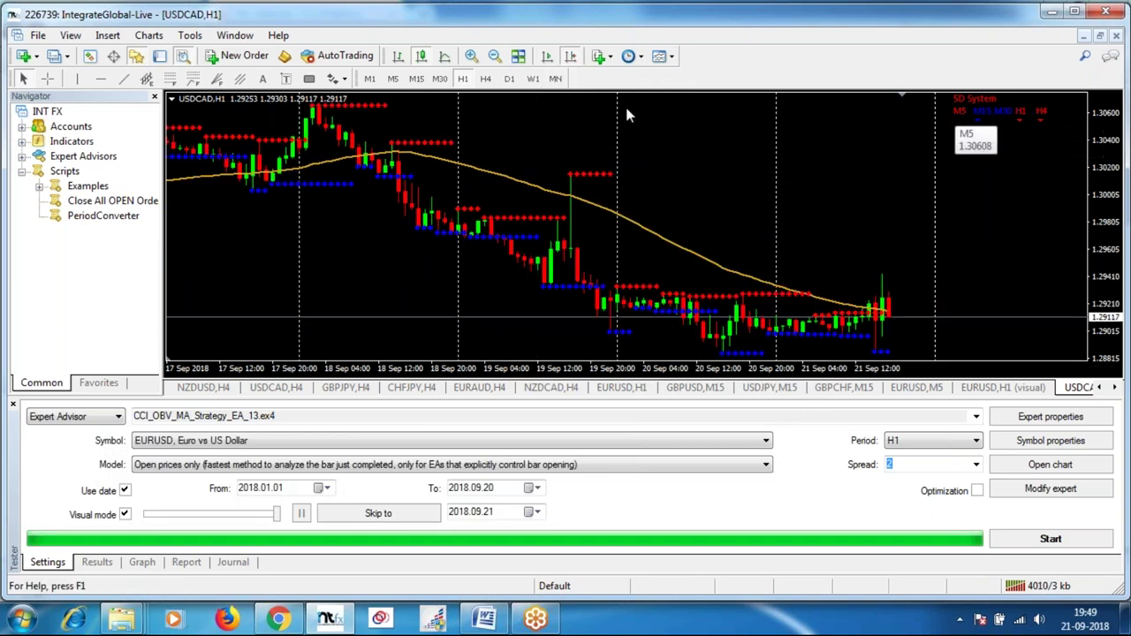
pyautogui.click(394, 78)
pyautogui.click(571, 57)
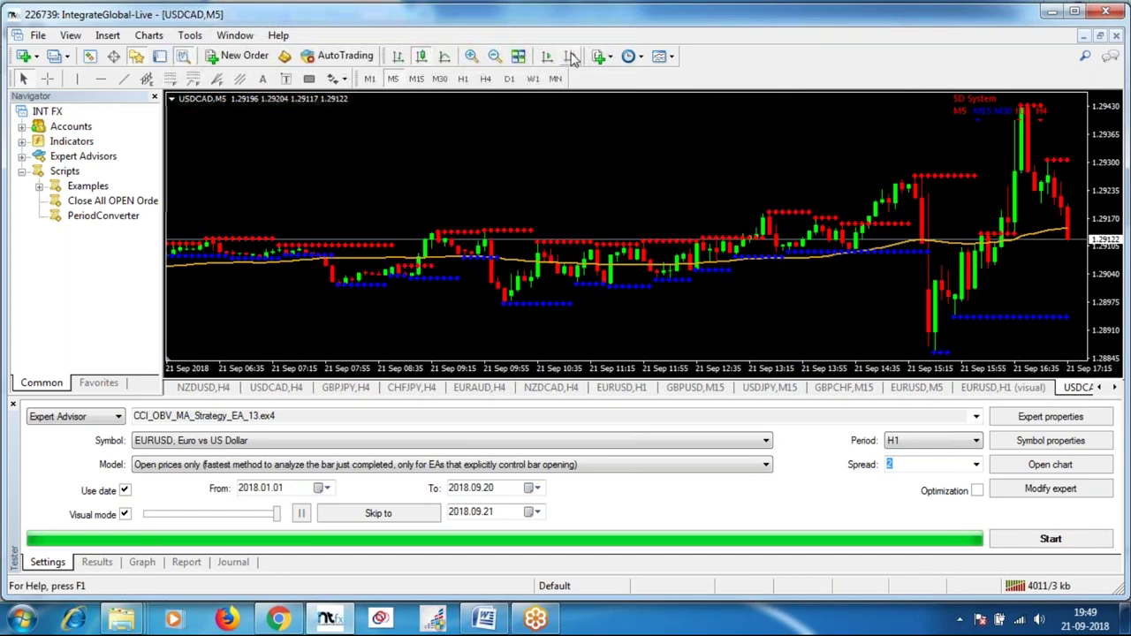
# - Measure the price distance between the latest blue dotted support and red dotted resistance on the USDCAD chart with the crosshair
pyautogui.moveTo(888, 235)
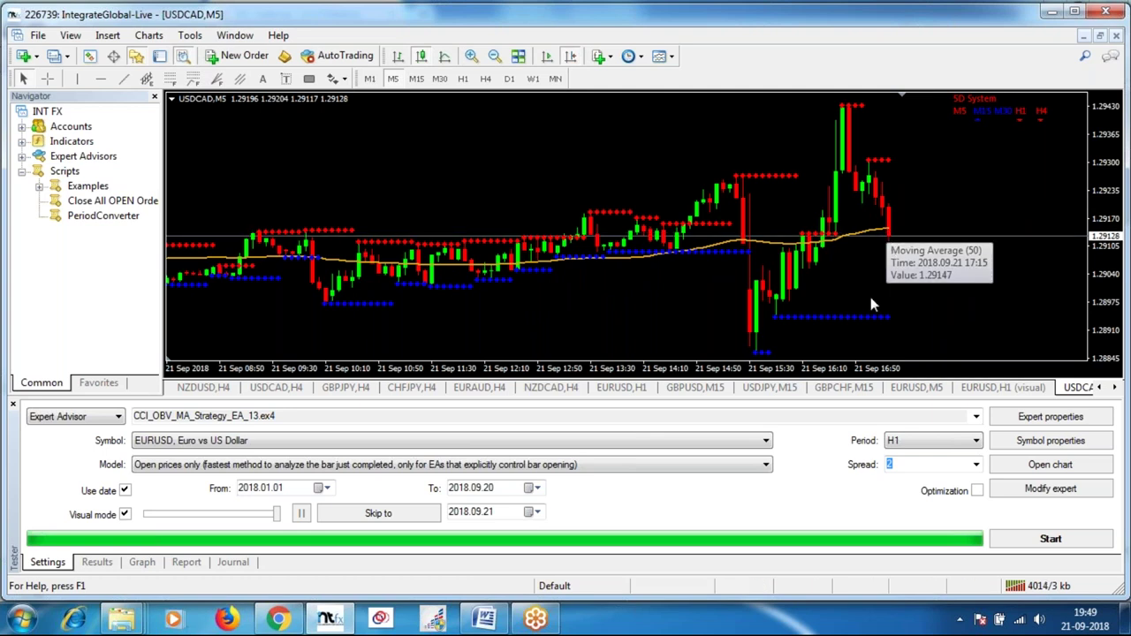
pyautogui.middleClick(886, 321)
pyautogui.moveTo(925, 318); pyautogui.dragTo(896, 160)
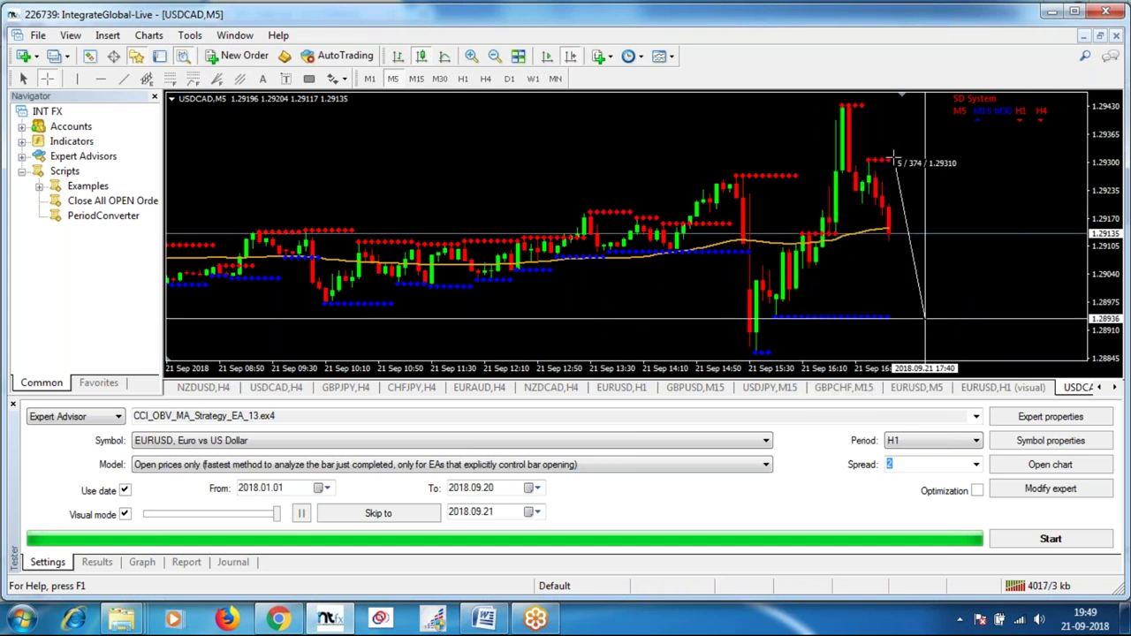
pyautogui.moveTo(896, 160); pyautogui.dragTo(893, 168)
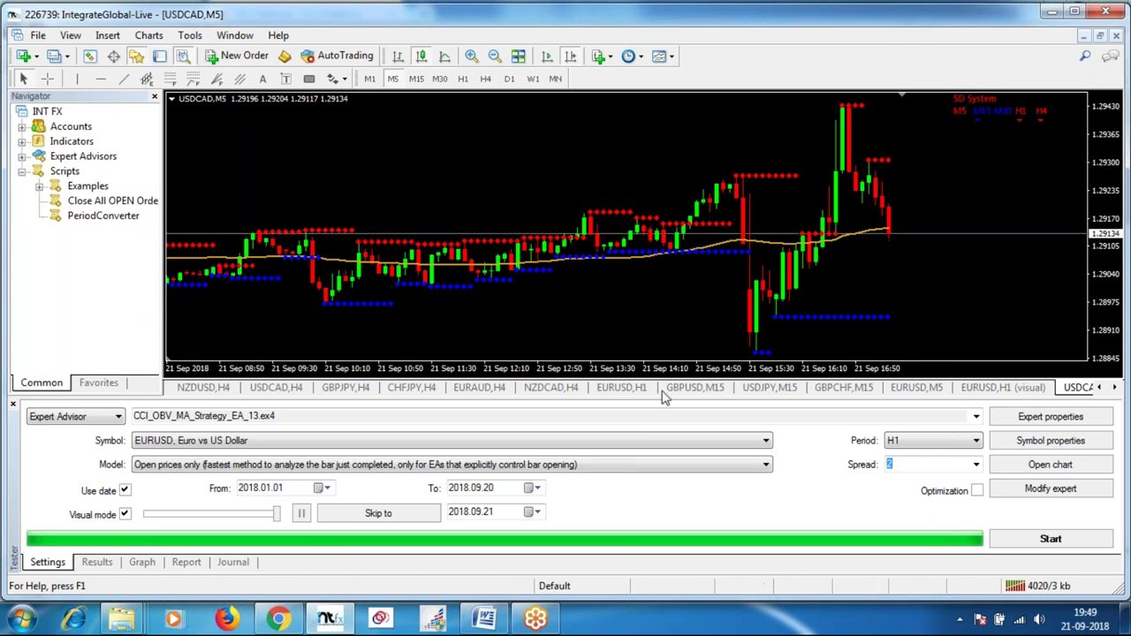
# - Check the TDMA Dashboard on the EURUSD,H1 chart and return to the EURUSD,H1 (visual) chart
pyautogui.click(623, 388)
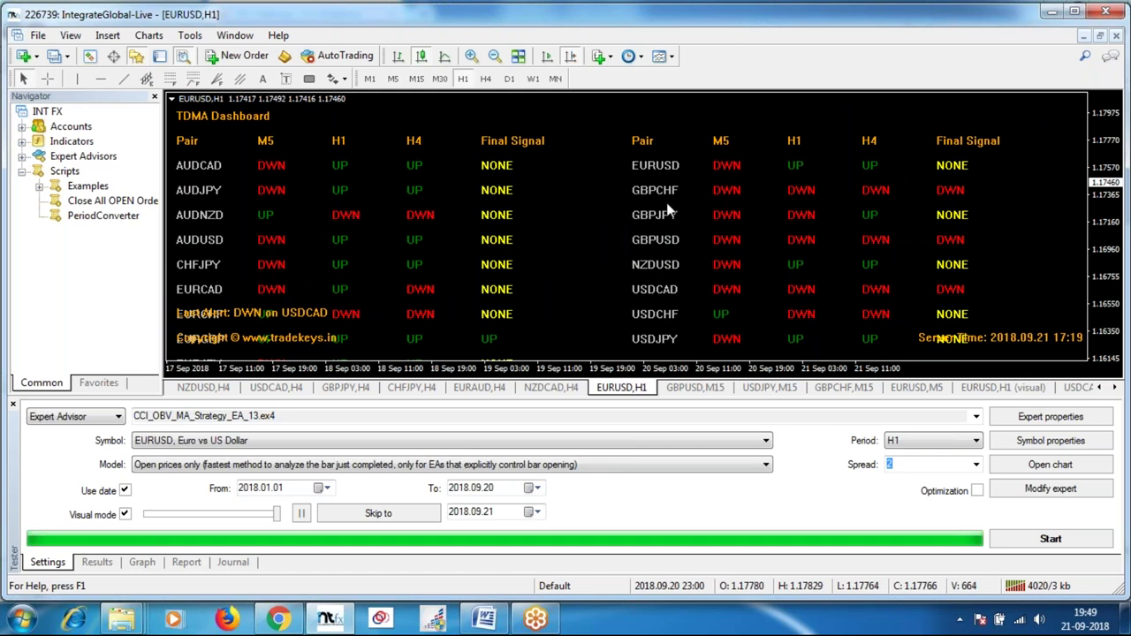
pyautogui.click(1034, 417)
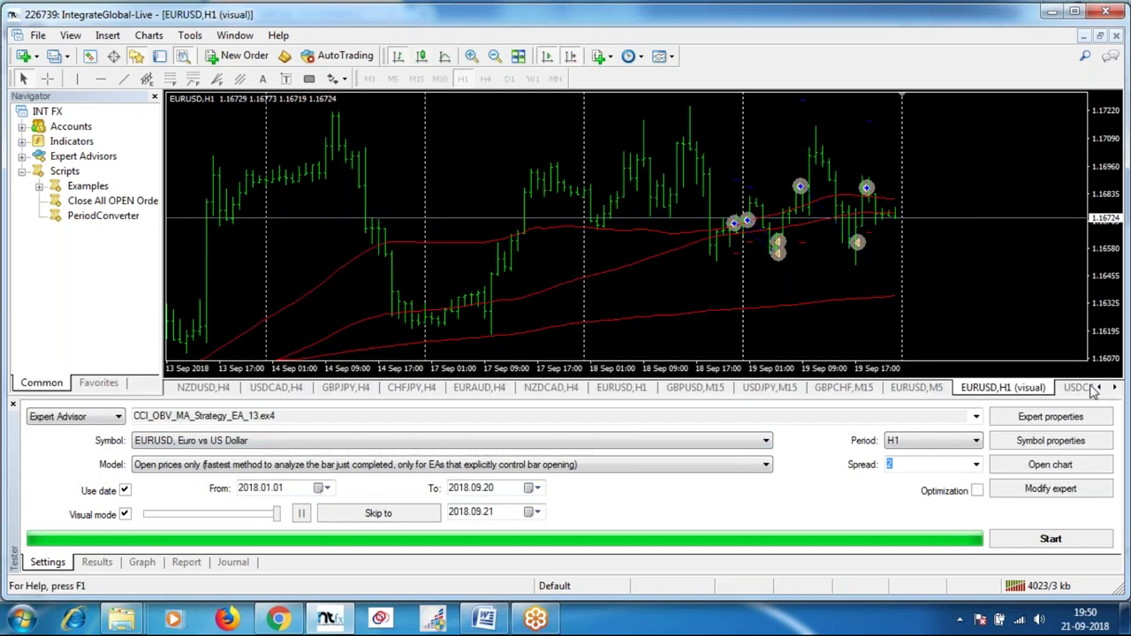
# - Select NatusekoProtrader.ex4 as the expert advisor, run its EURUSD H1 backtest and show the report
pyautogui.click(976, 416)
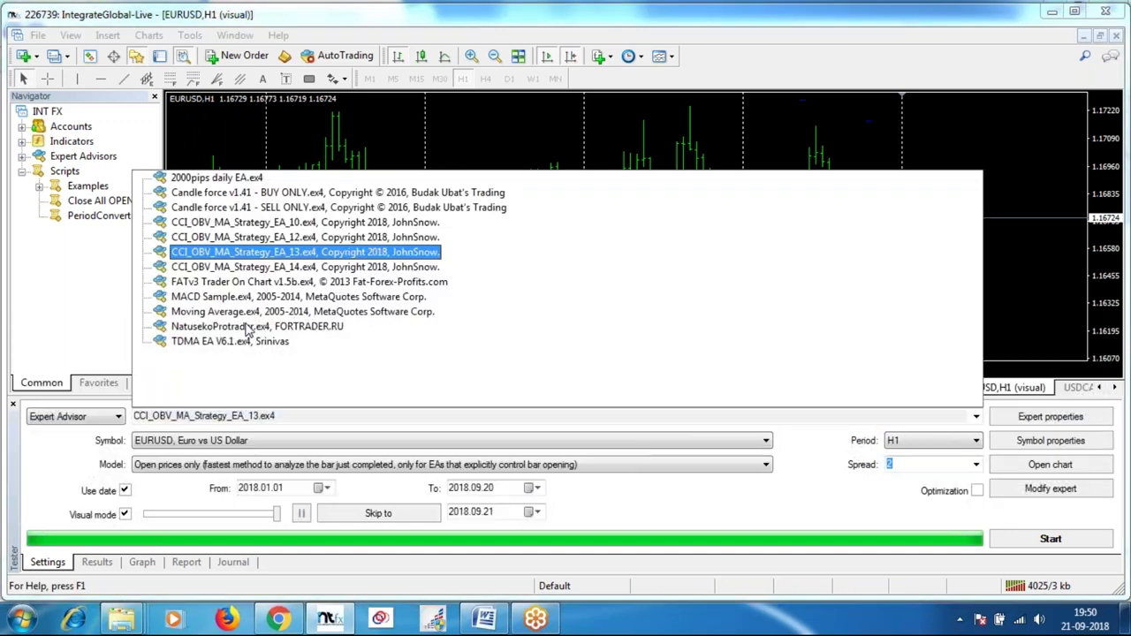
pyautogui.click(244, 325)
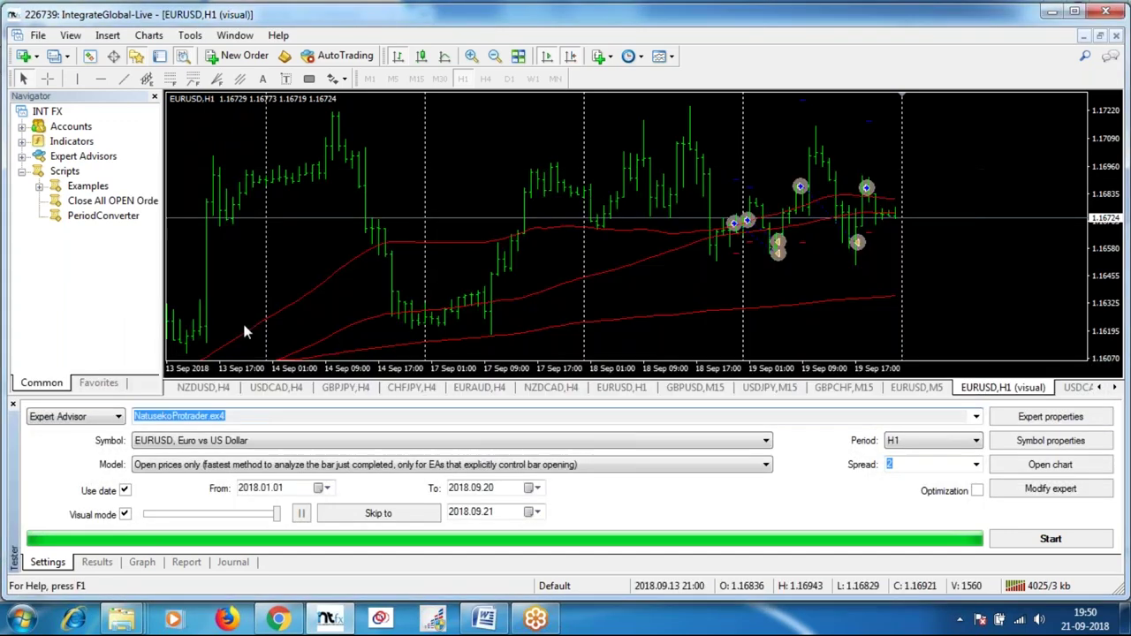
pyautogui.click(1052, 539)
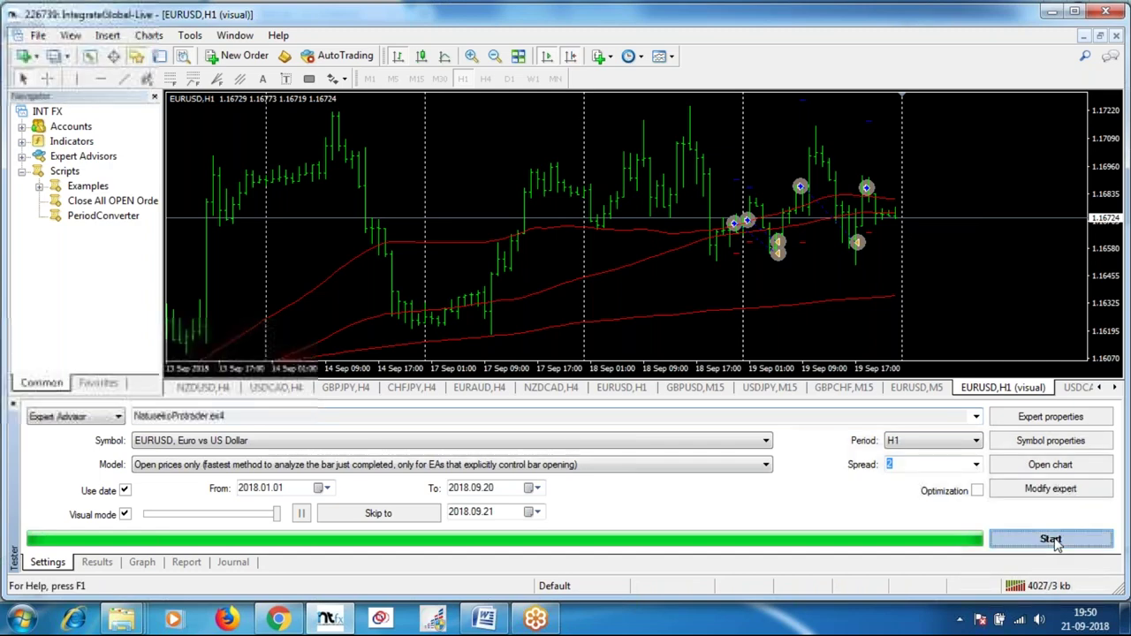
pyautogui.click(1051, 539)
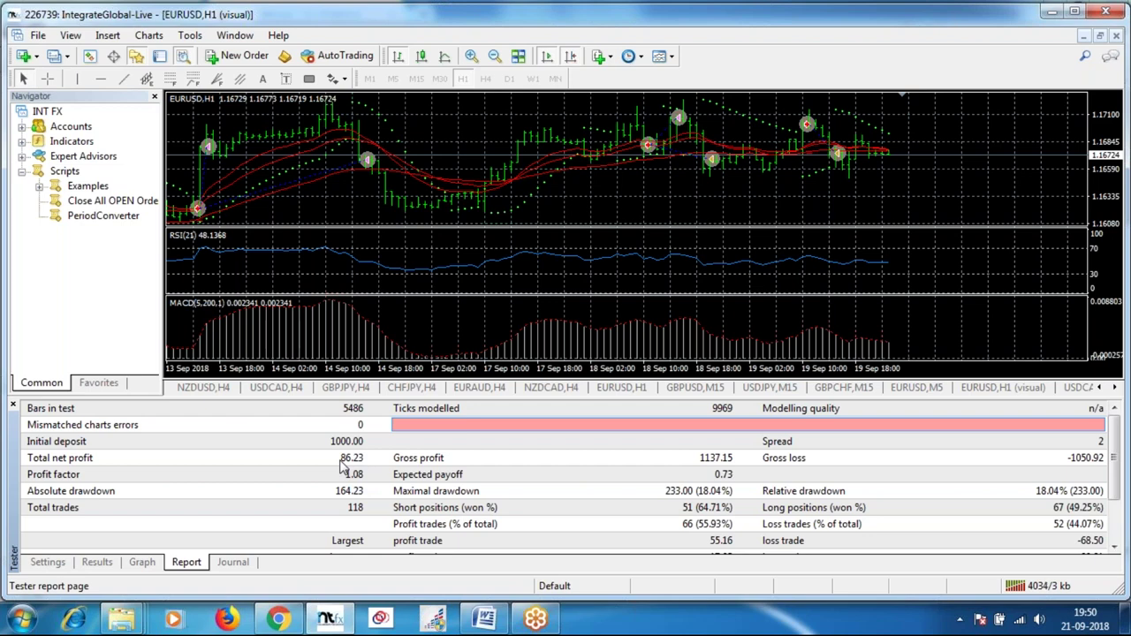
# - Set the backtest start date to 2015.01.01 and rerun the NatusekoProtrader test
pyautogui.click(46, 562)
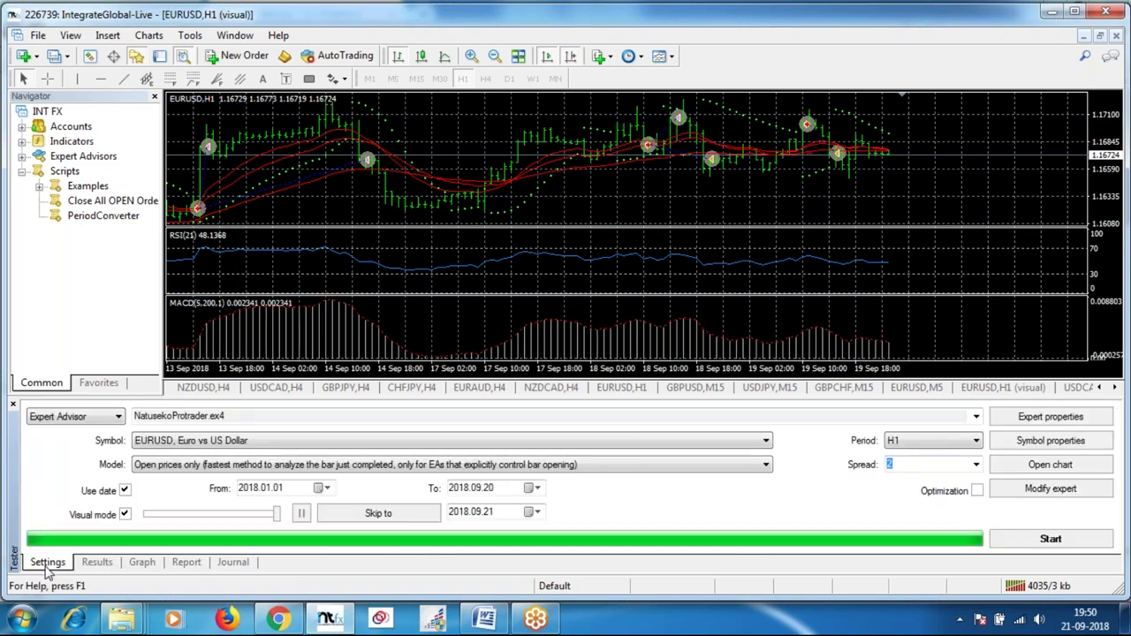
pyautogui.click(254, 493)
pyautogui.write('2015')
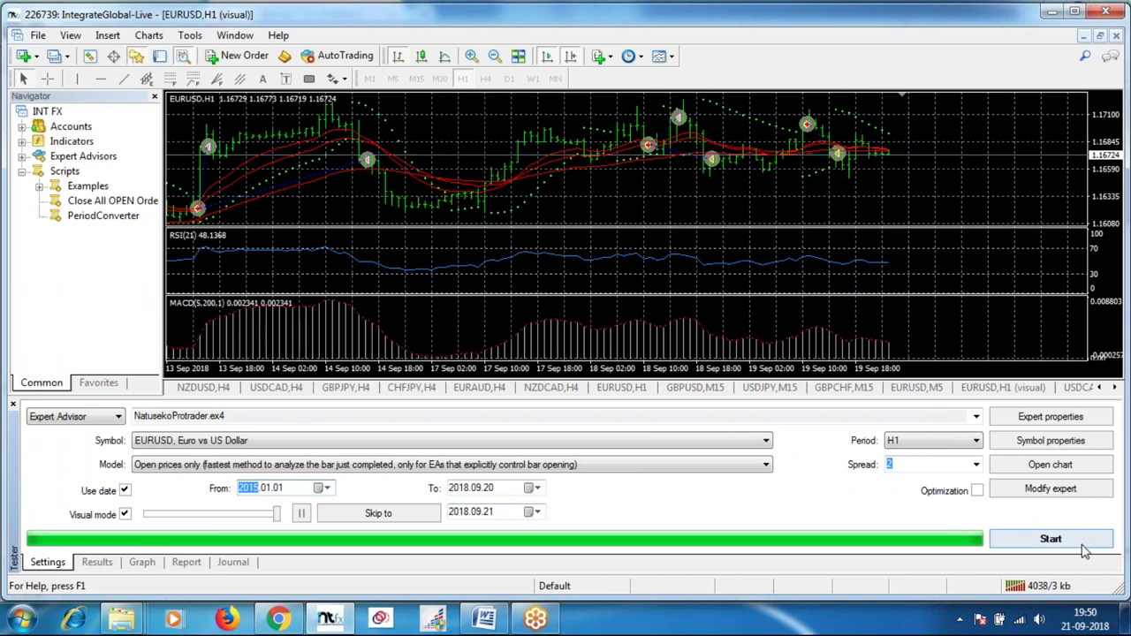
pyautogui.click(1052, 539)
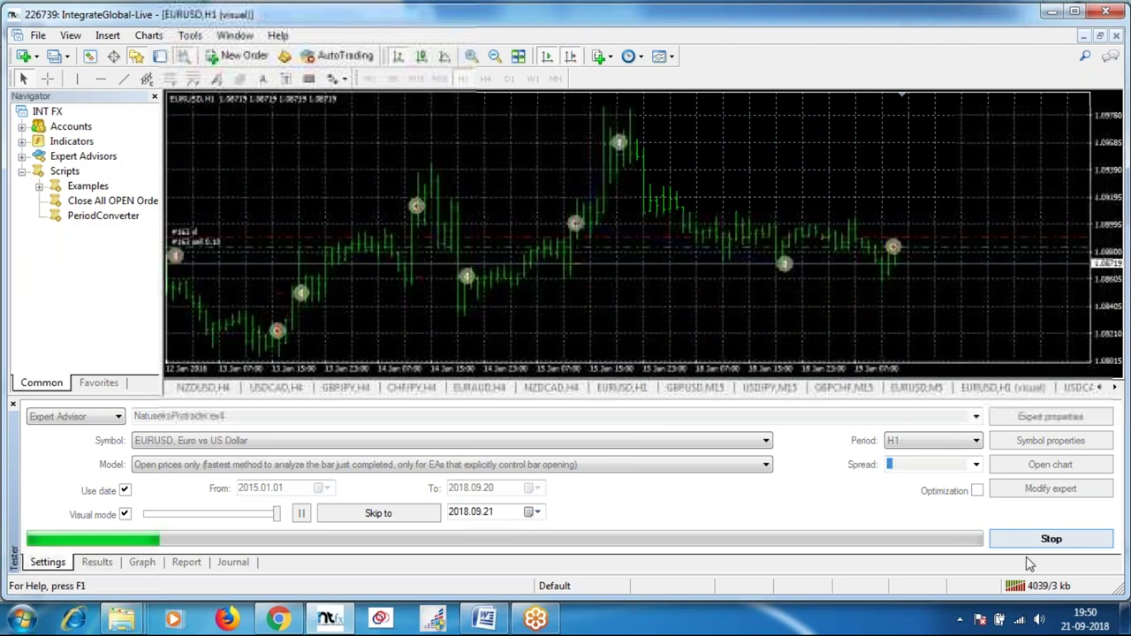
# - Review the balance graph and report of the new backtest, dismissing the TDMA alert window
pyautogui.click(141, 562)
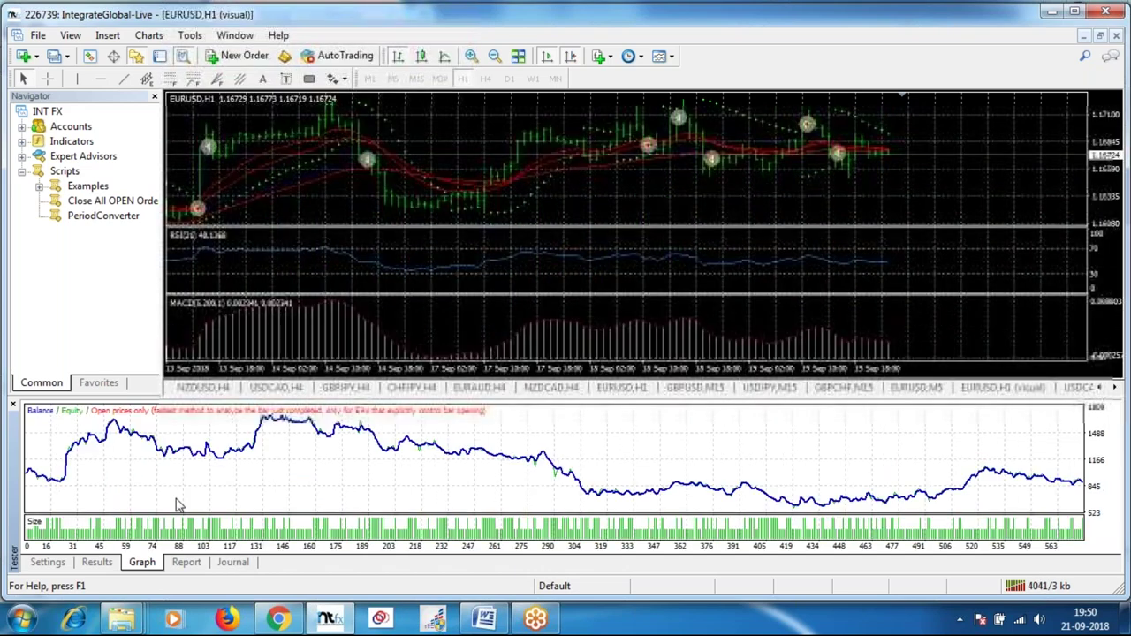
pyautogui.click(187, 562)
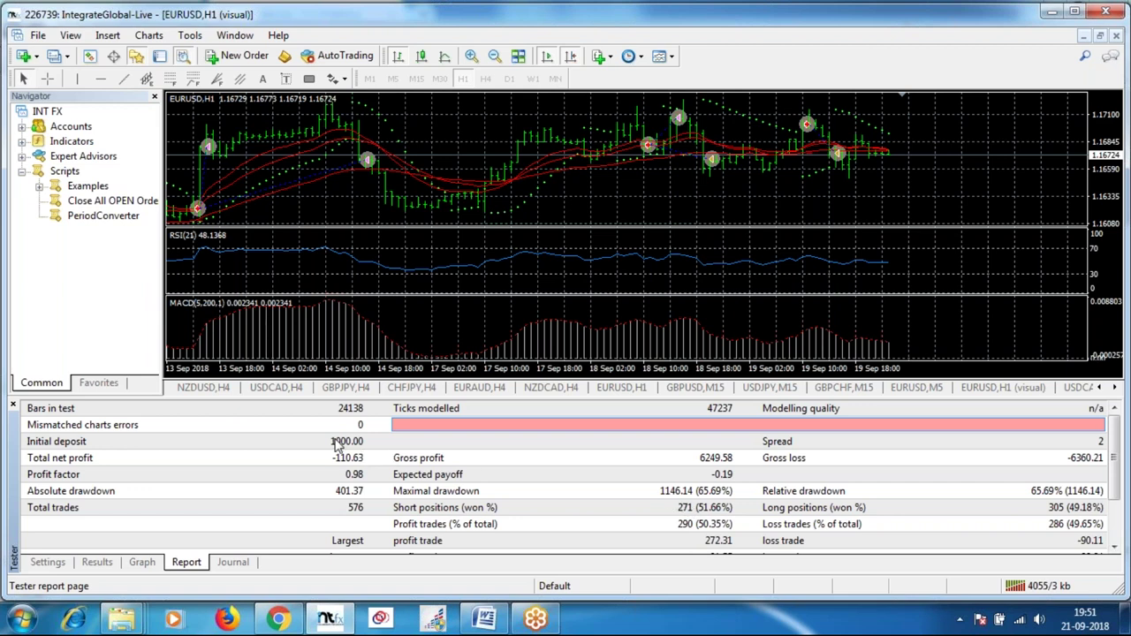
pyautogui.click(147, 567)
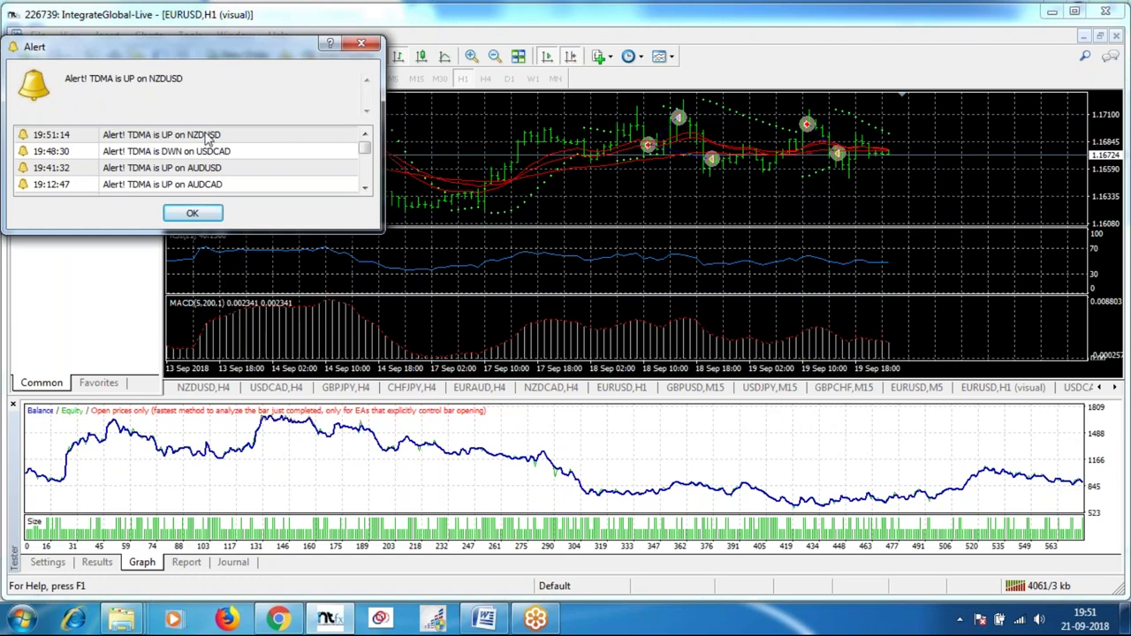
pyautogui.click(193, 217)
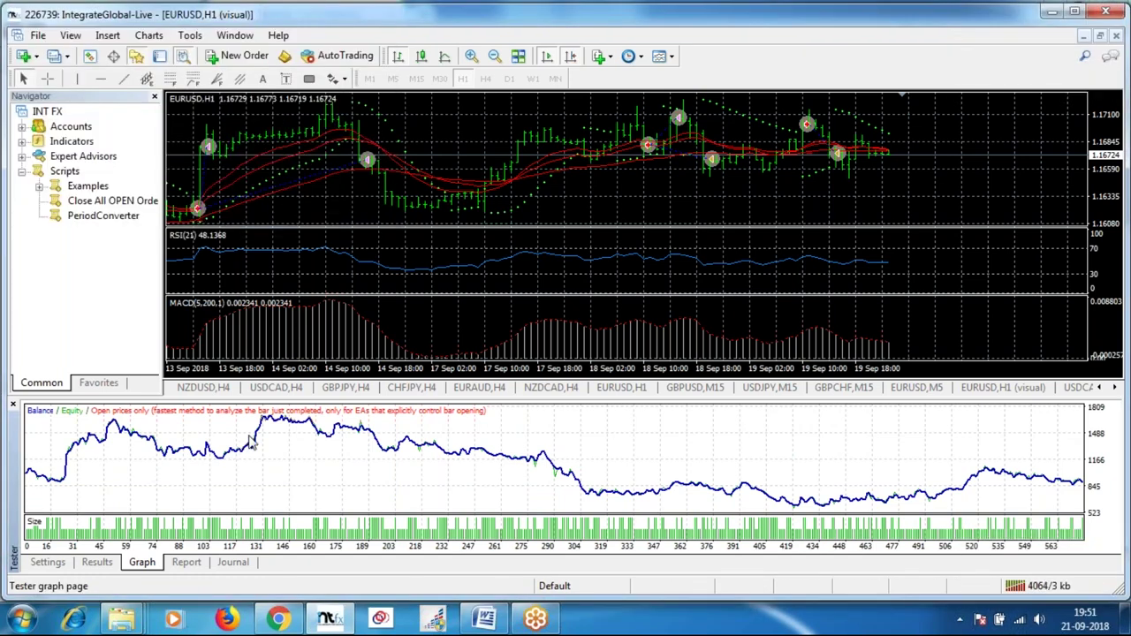
pyautogui.moveTo(283, 424)
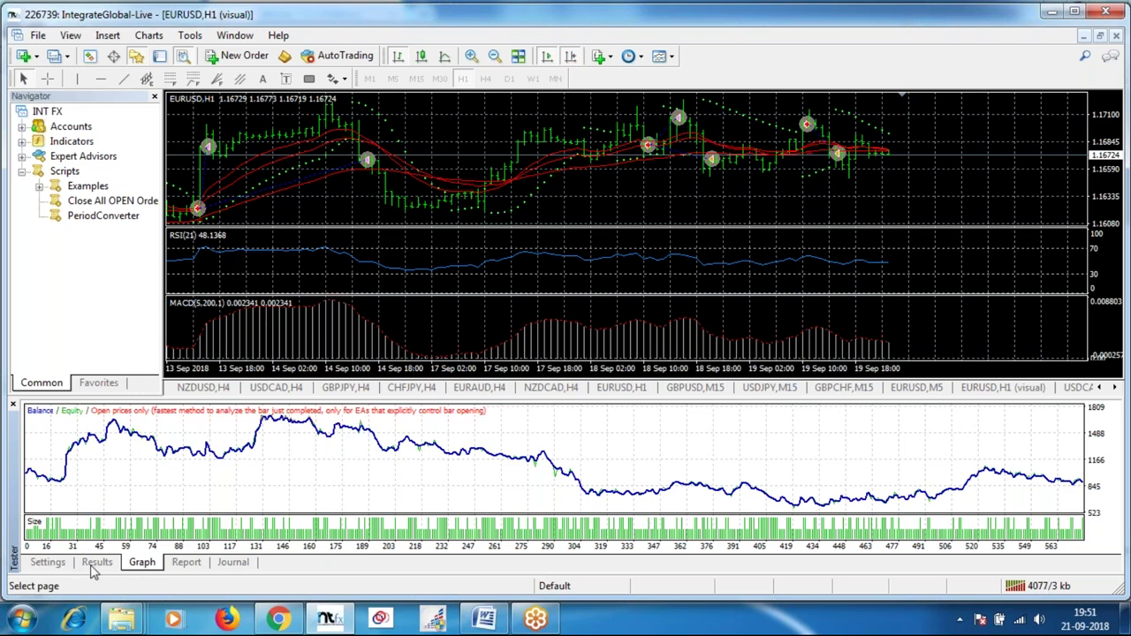
# - Look through the backtest's list of individual trades and return to the tester settings
pyautogui.click(61, 565)
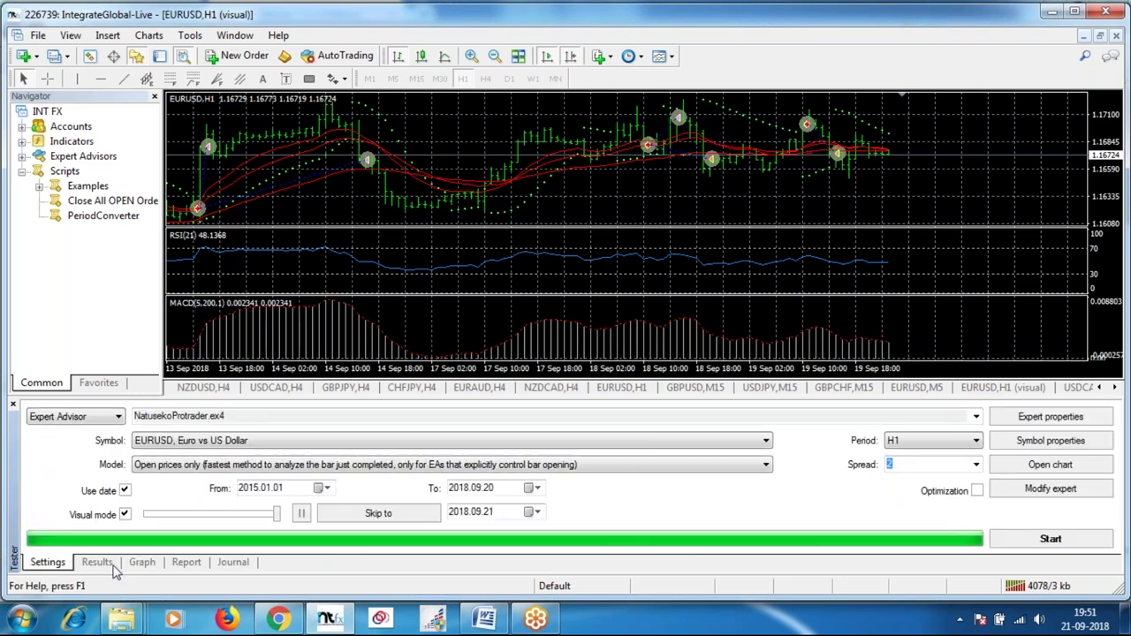
pyautogui.click(97, 562)
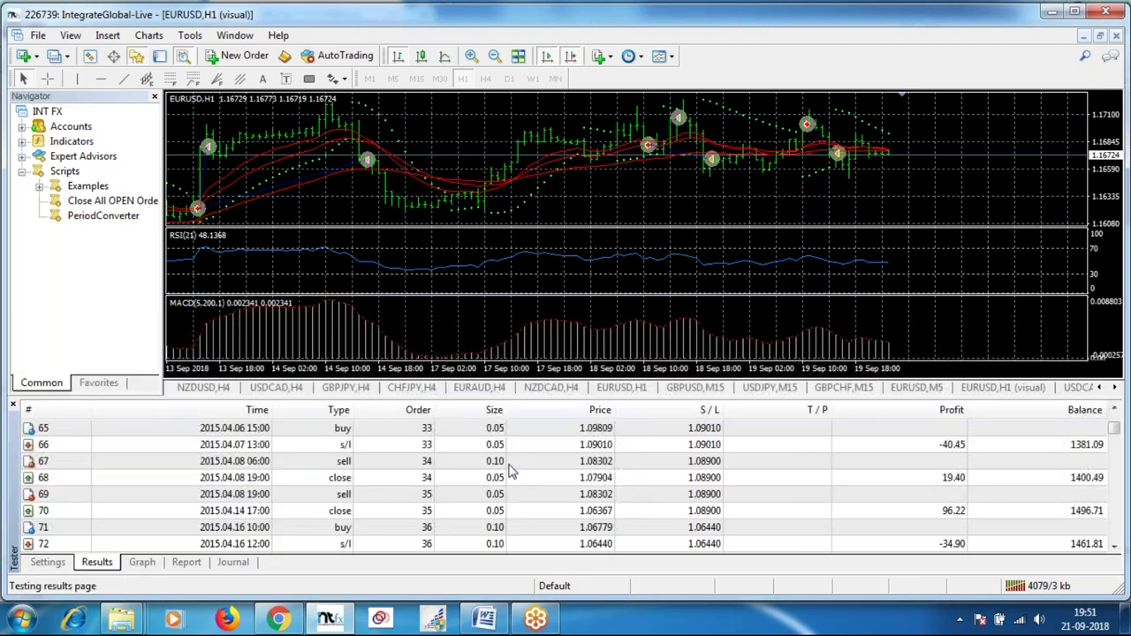
pyautogui.click(48, 562)
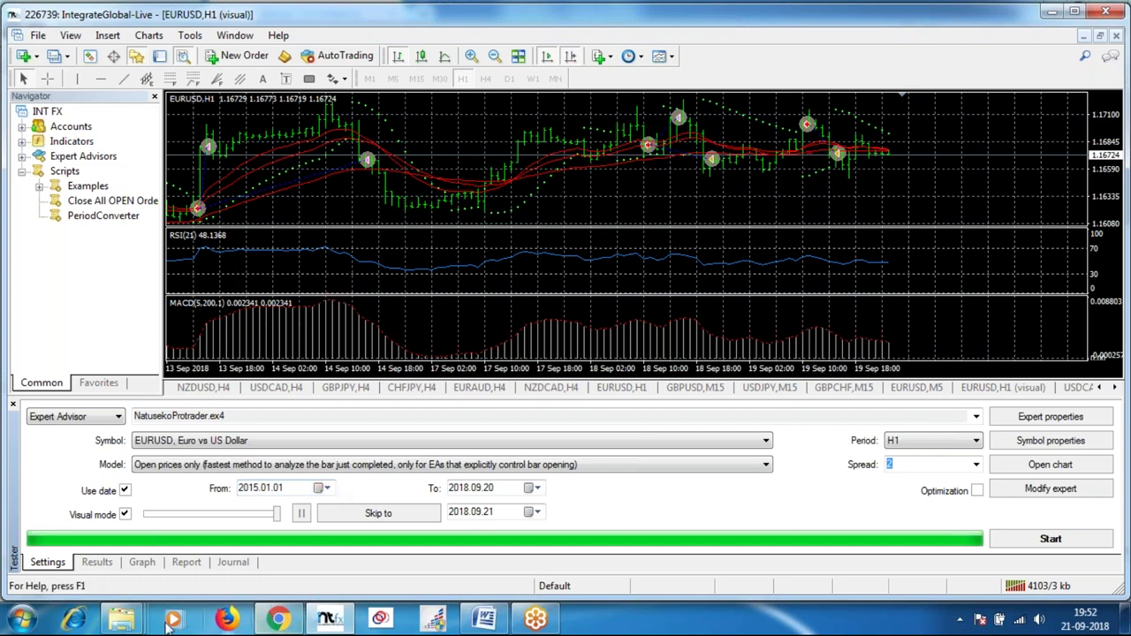
# - Switch to the Local Disk (E:) Explorer window, open the EAs folder inside Forex and browse its subfolders
pyautogui.click(124, 616)
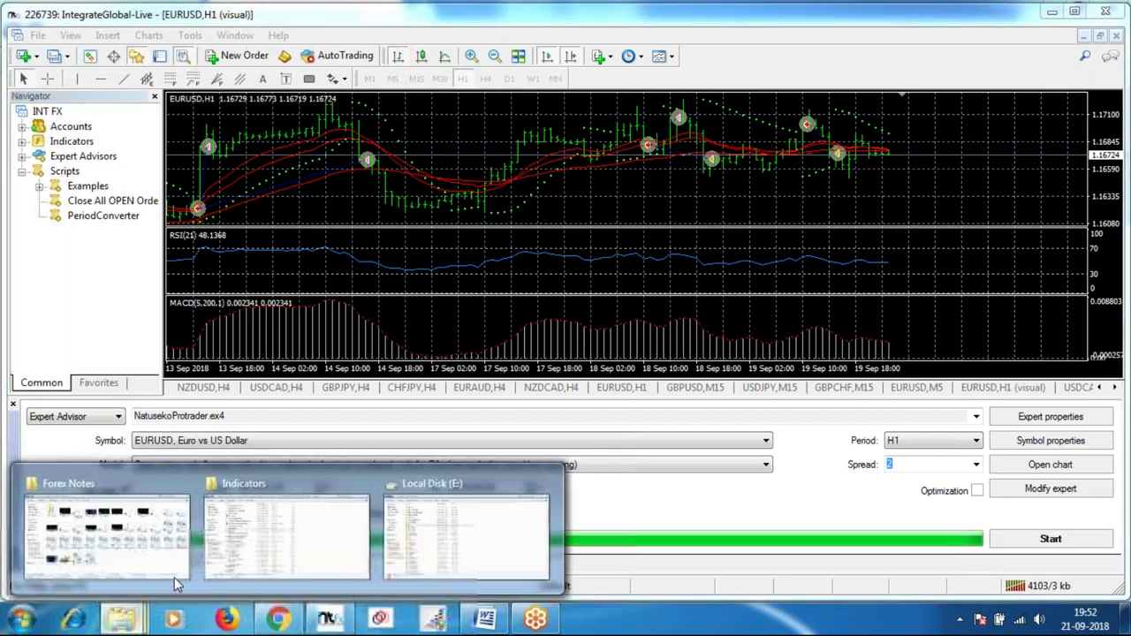
pyautogui.click(276, 535)
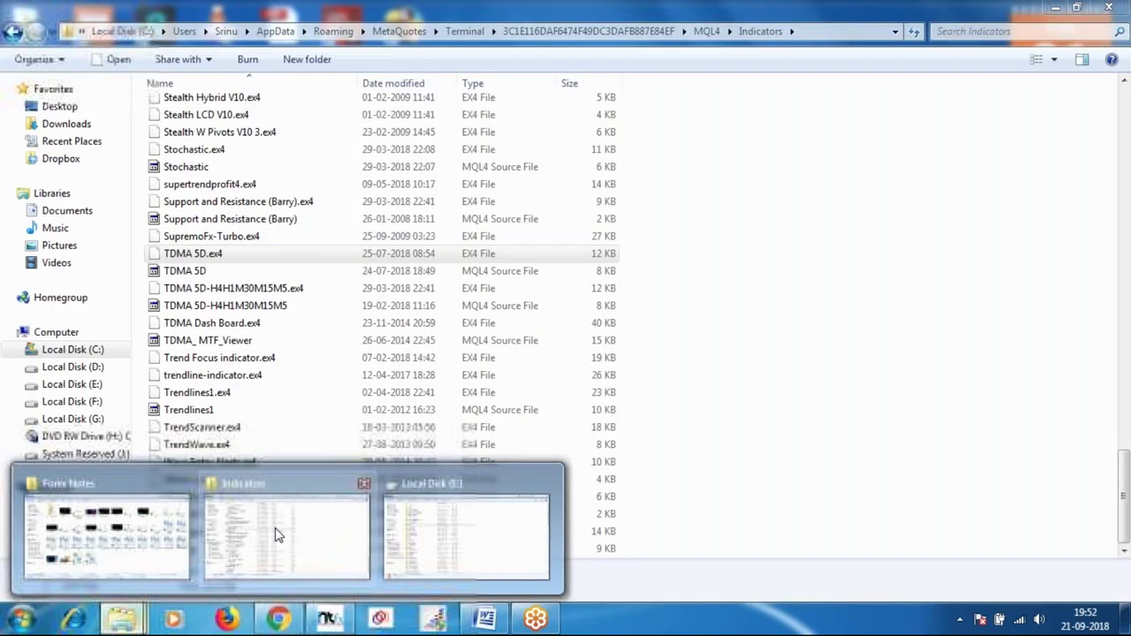
pyautogui.click(442, 528)
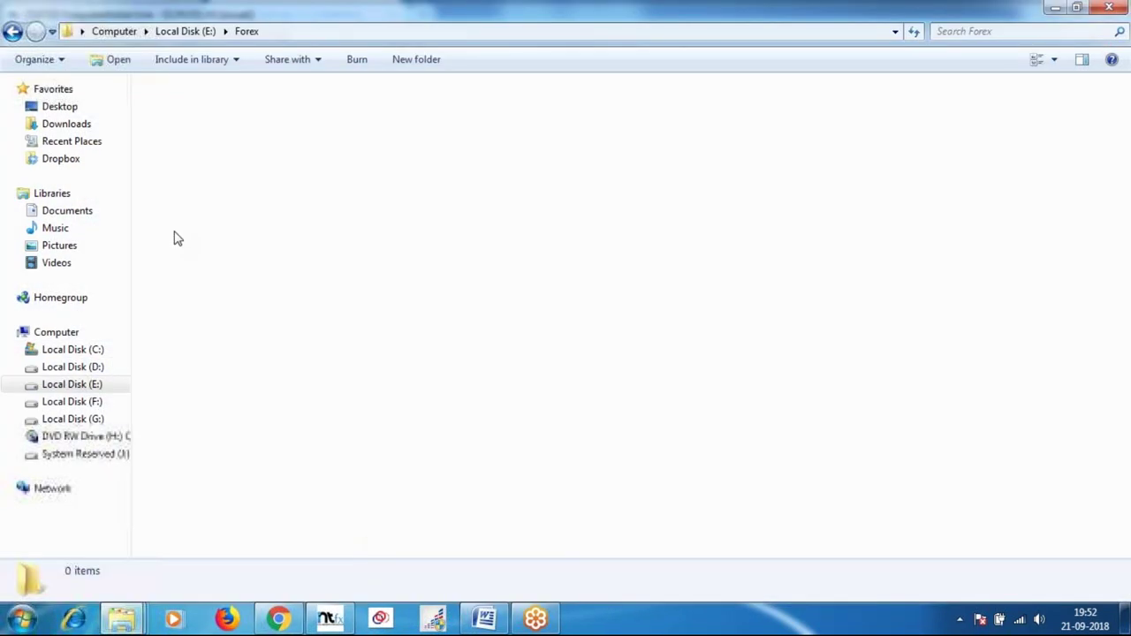
pyautogui.doubleClick(210, 276)
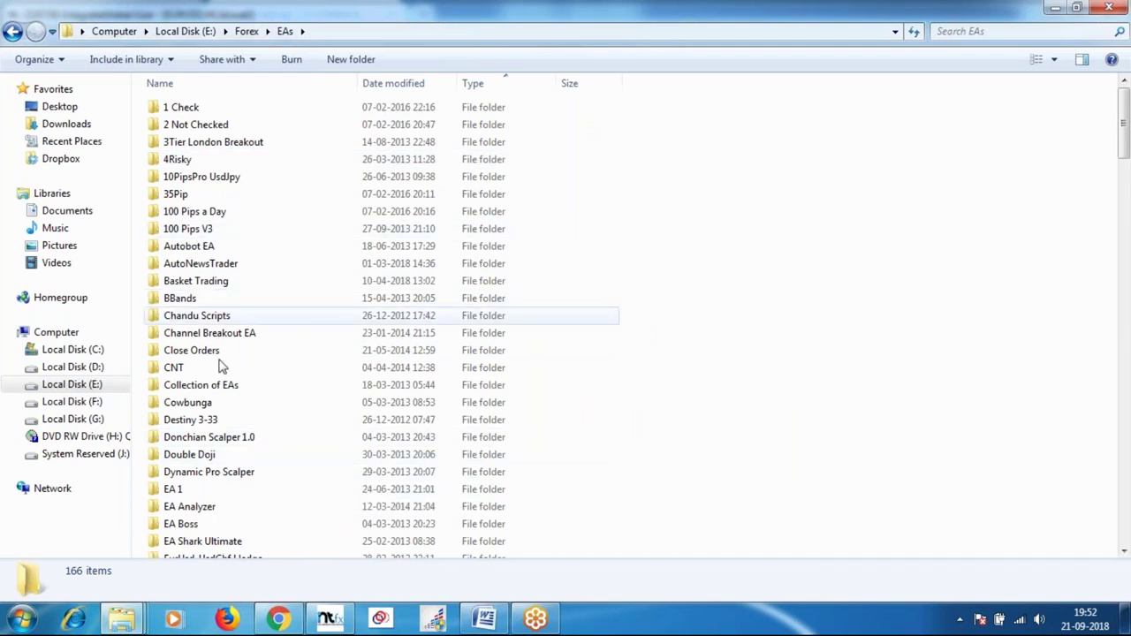
pyautogui.scroll(-10, 221, 367)
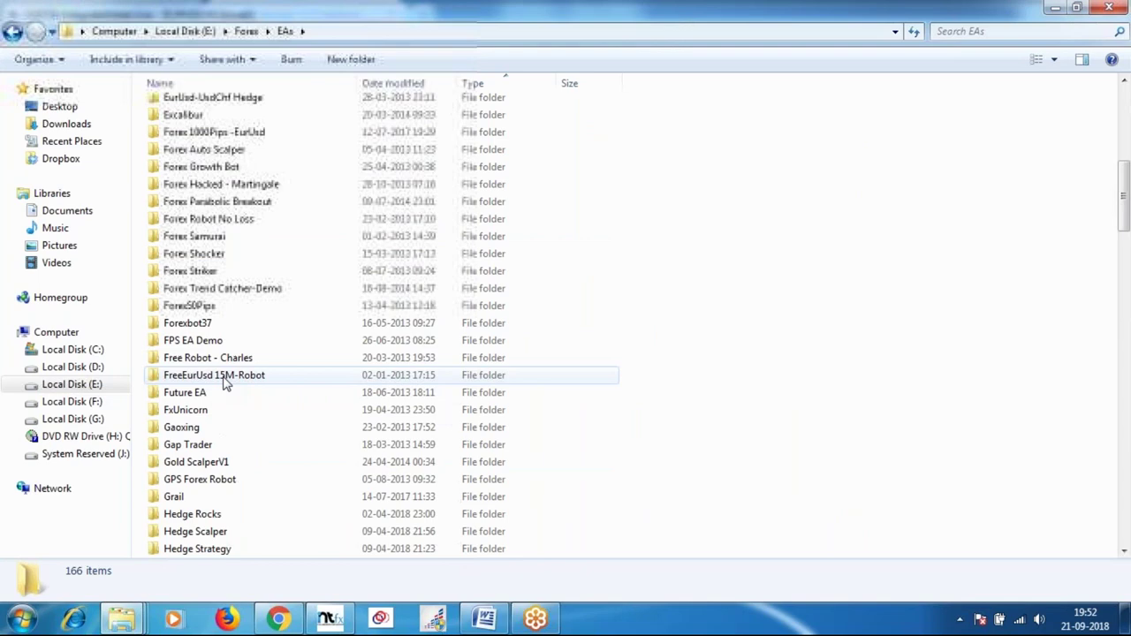
pyautogui.scroll(5, 225, 380)
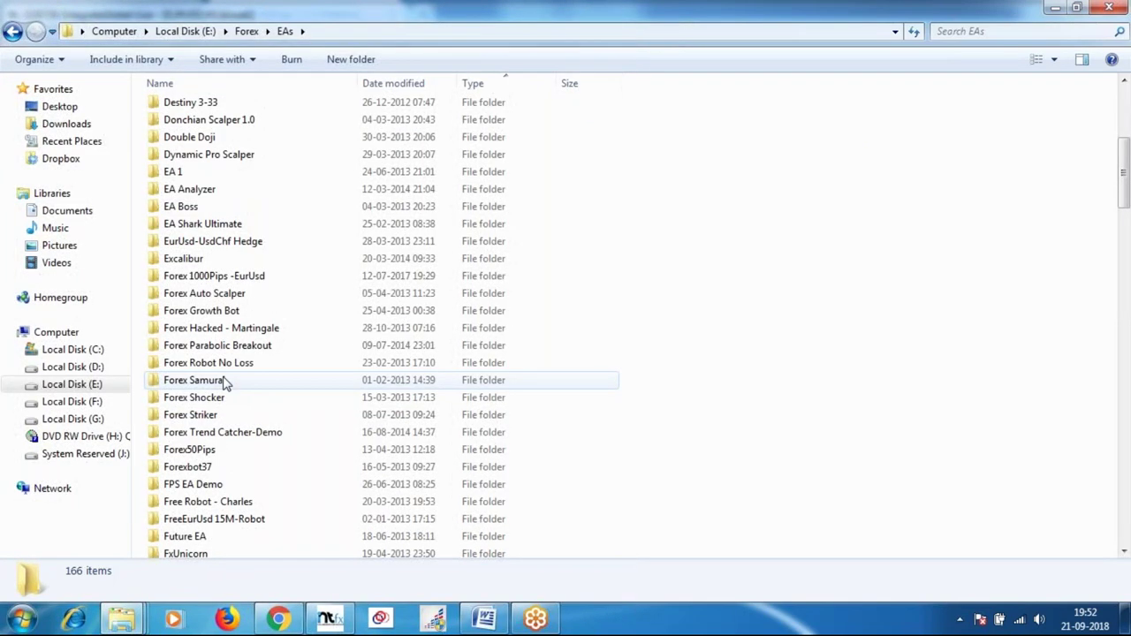
pyautogui.scroll(6, 226, 380)
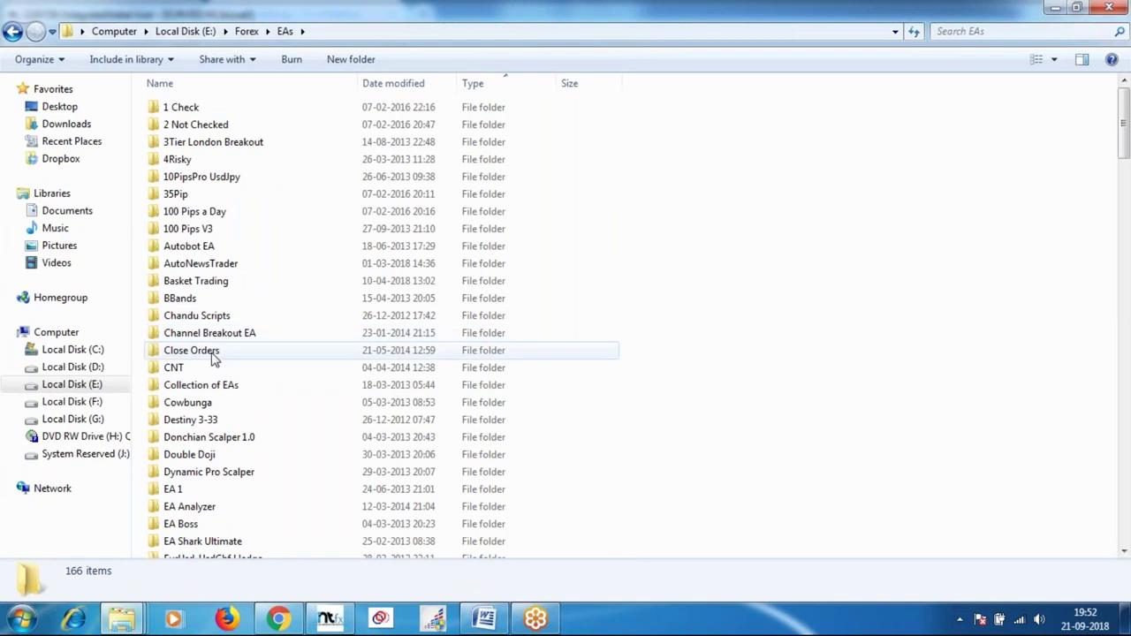
# - Open the experts folder inside Collection of EAs and look through its EA files
pyautogui.doubleClick(209, 389)
pyautogui.click(174, 129)
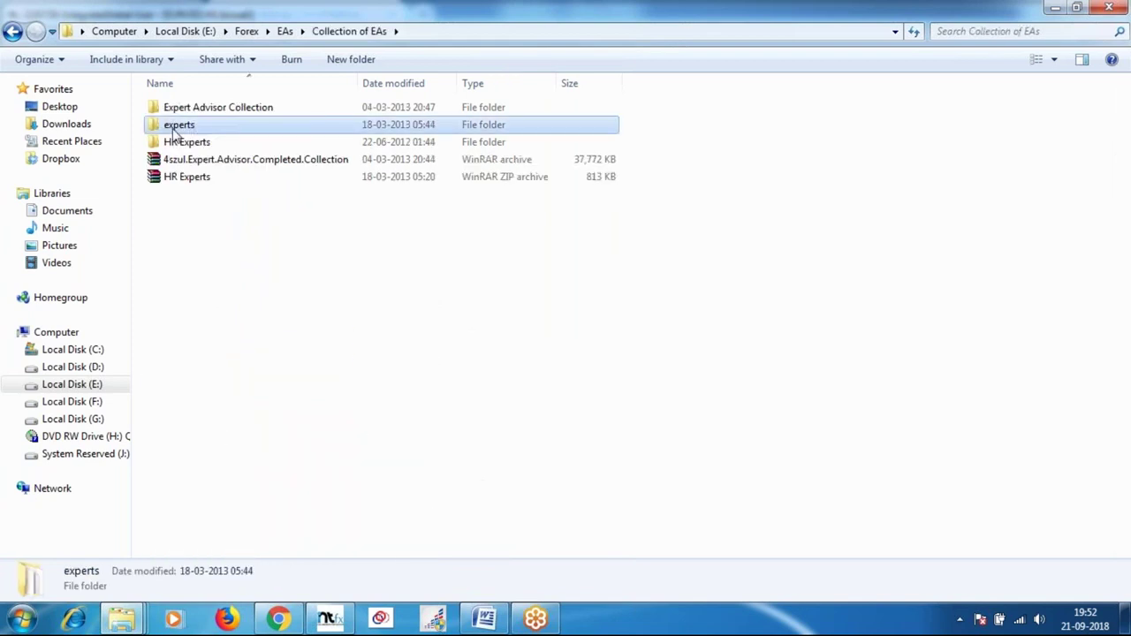
pyautogui.doubleClick(174, 128)
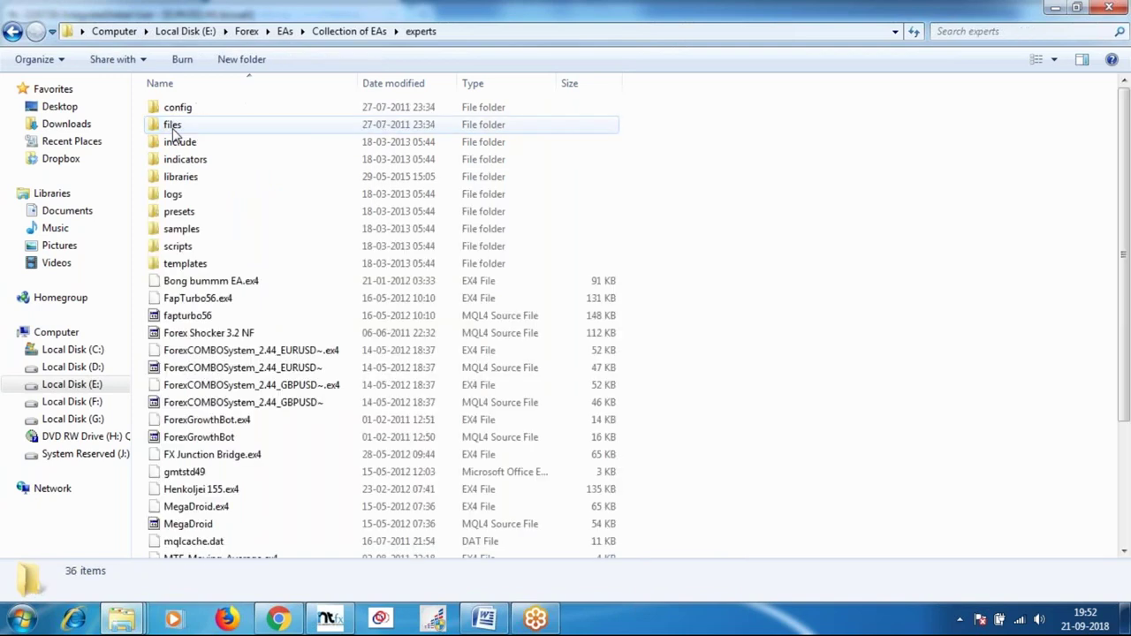
pyautogui.scroll(-3, 236, 475)
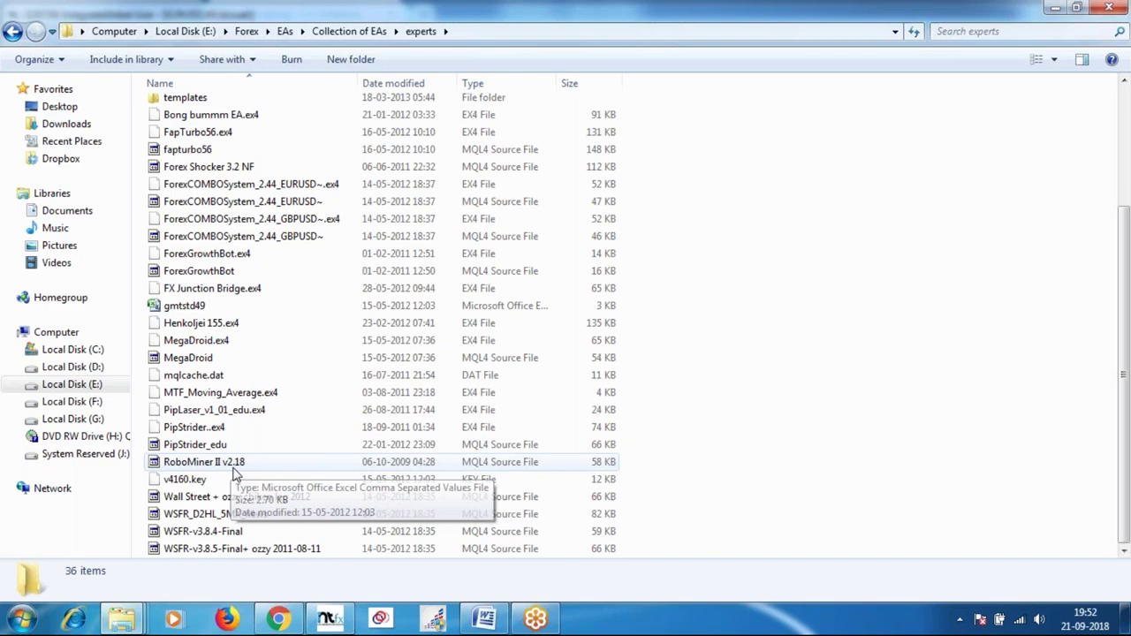
pyautogui.scroll(3, 234, 474)
# - Go back up from the experts folder to the main Forex folder
pyautogui.click(11, 32)
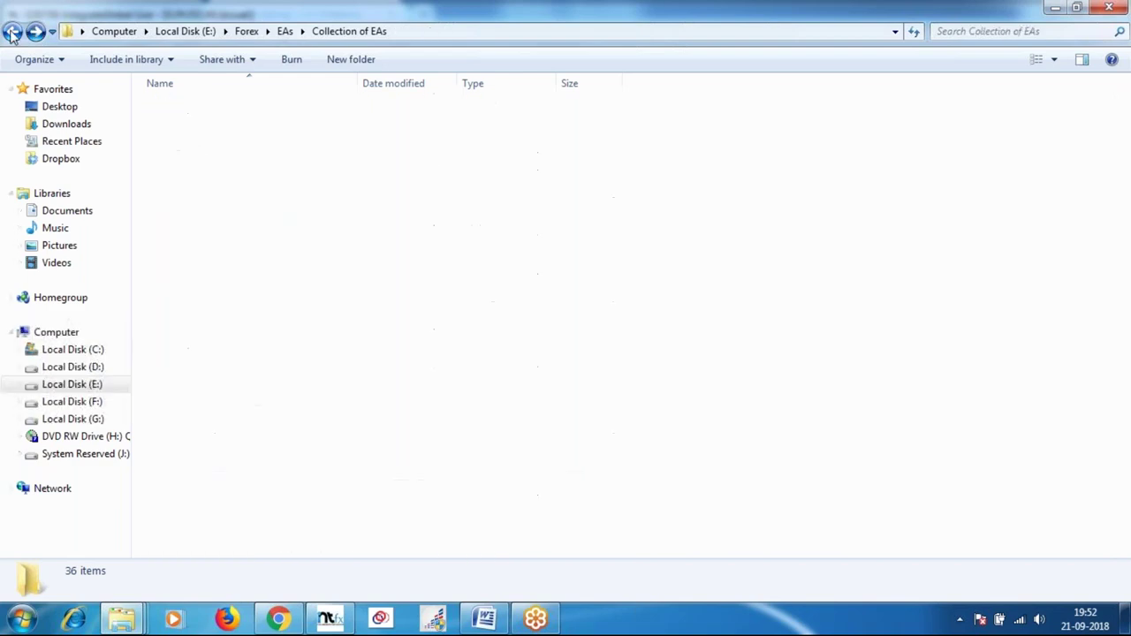
pyautogui.click(12, 32)
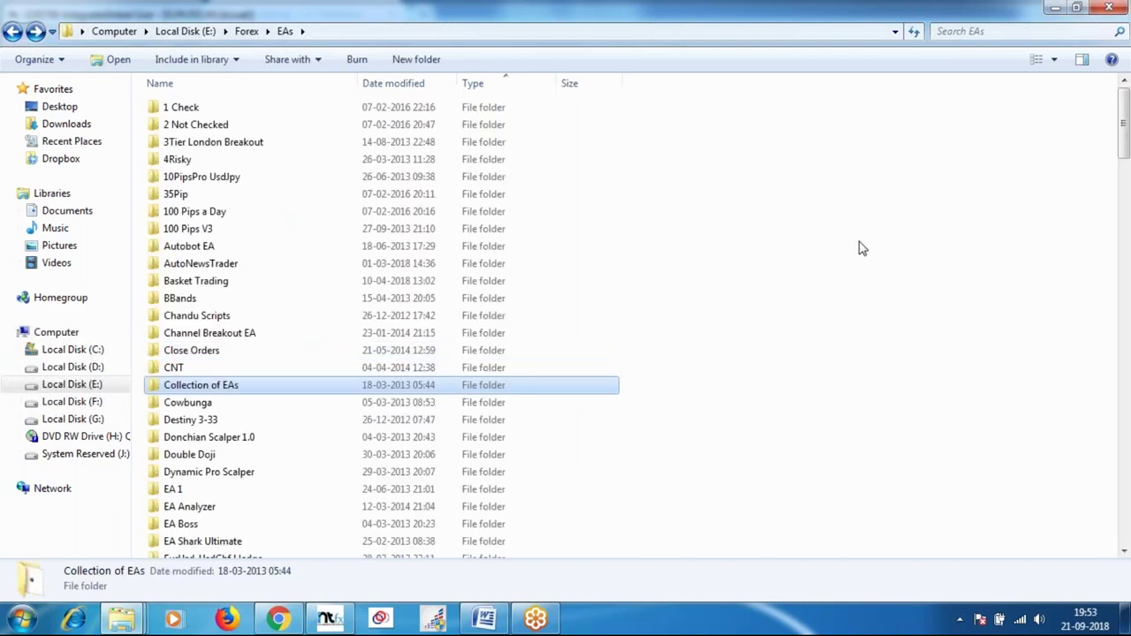
pyautogui.click(12, 32)
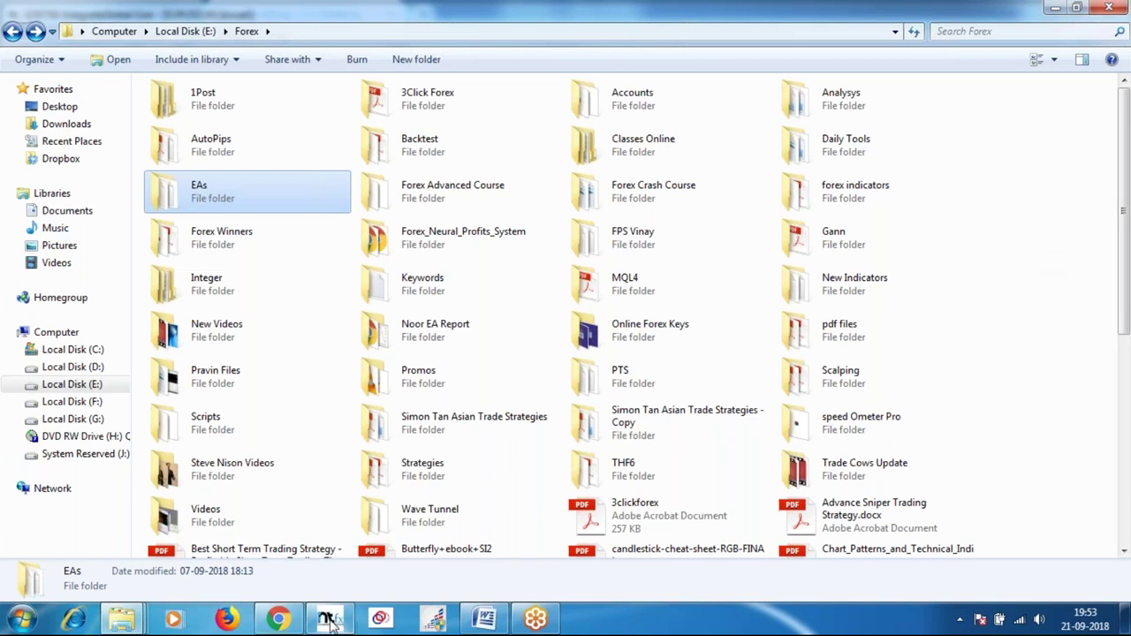
# - Switch to the FOREX Notes document in Word and bring the Major News Releases section into view
pyautogui.moveTo(487, 624)
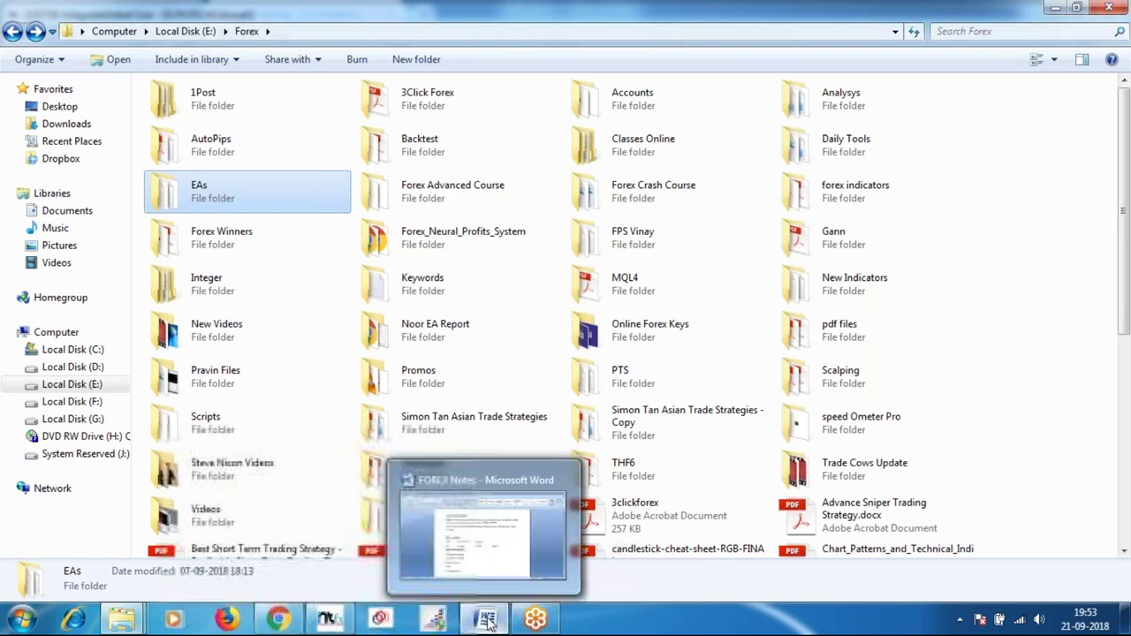
pyautogui.click(482, 530)
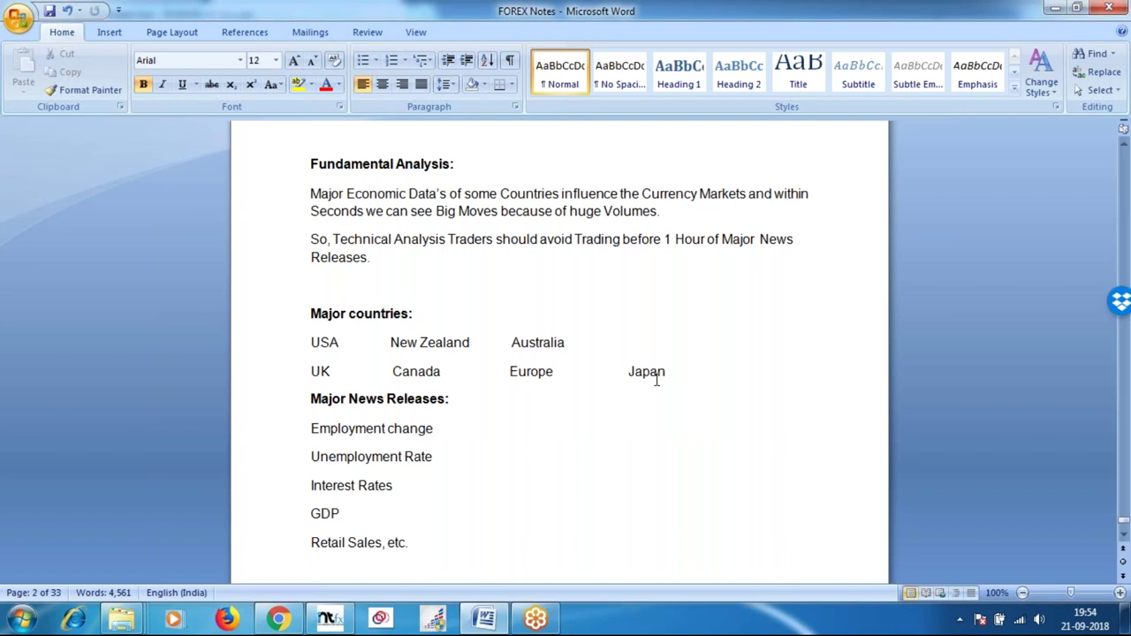
pyautogui.scroll(-1, 656, 380)
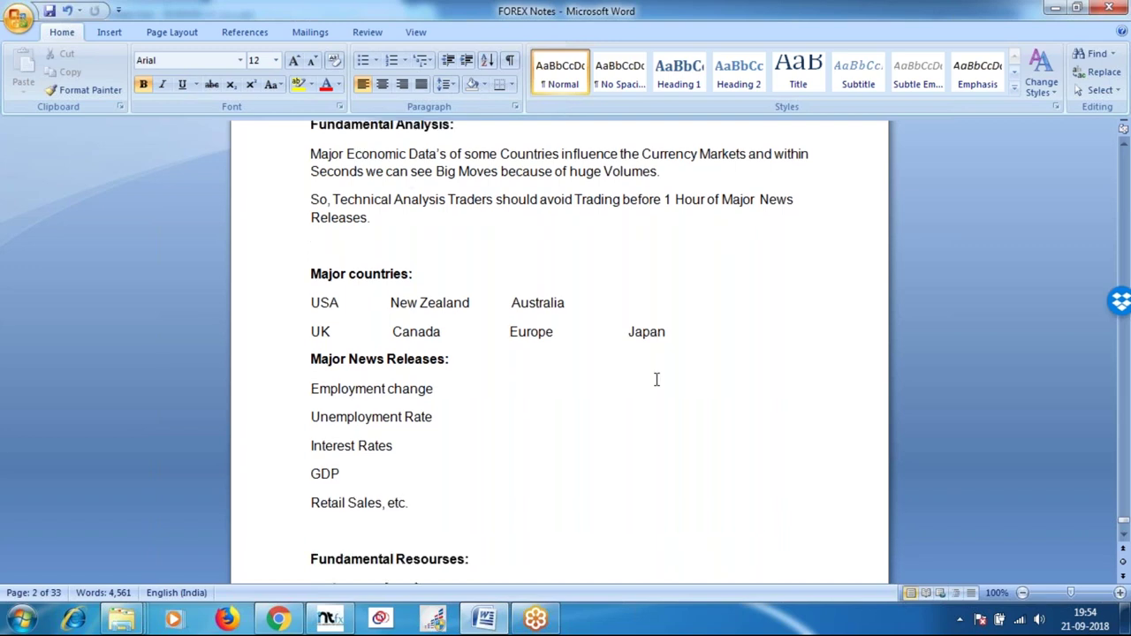
pyautogui.scroll(-1, 657, 380)
# - Select the list from Employment change to Retail Sales under Major News Releases and show the Fundamental Resourses section
pyautogui.hotkey('shift', 'Up')
pyautogui.hotkey('shift', 'Up')
pyautogui.hotkey('shift', 'Up')
pyautogui.hotkey('shift', 'Up')
pyautogui.hotkey('shift', 'Up')
pyautogui.hotkey('shift', 'Up')
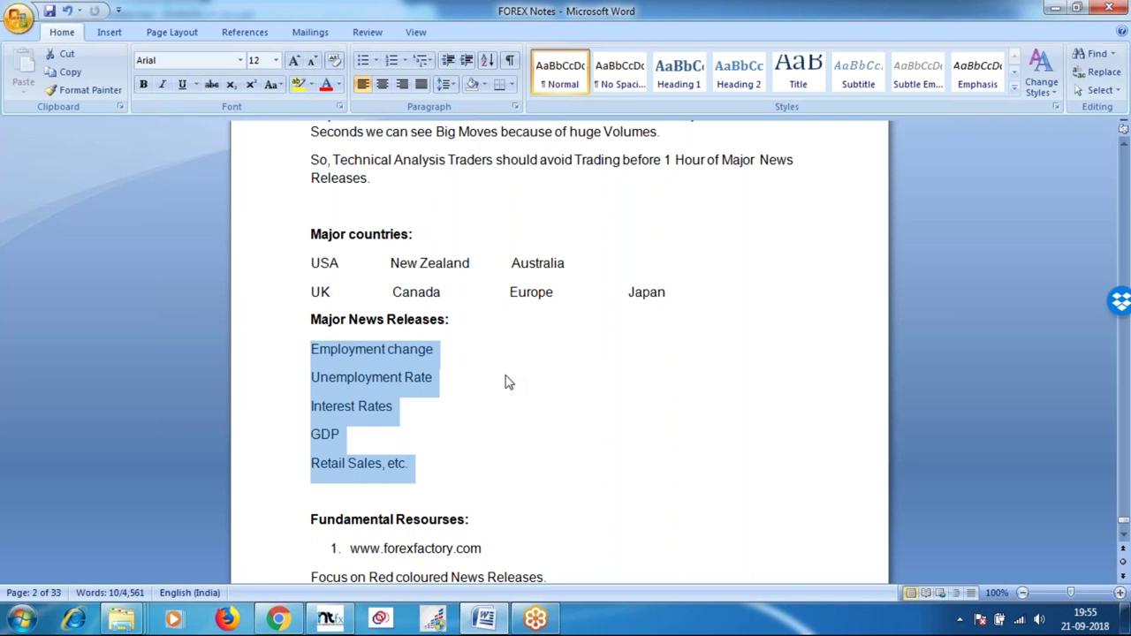
pyautogui.scroll(-5, 508, 382)
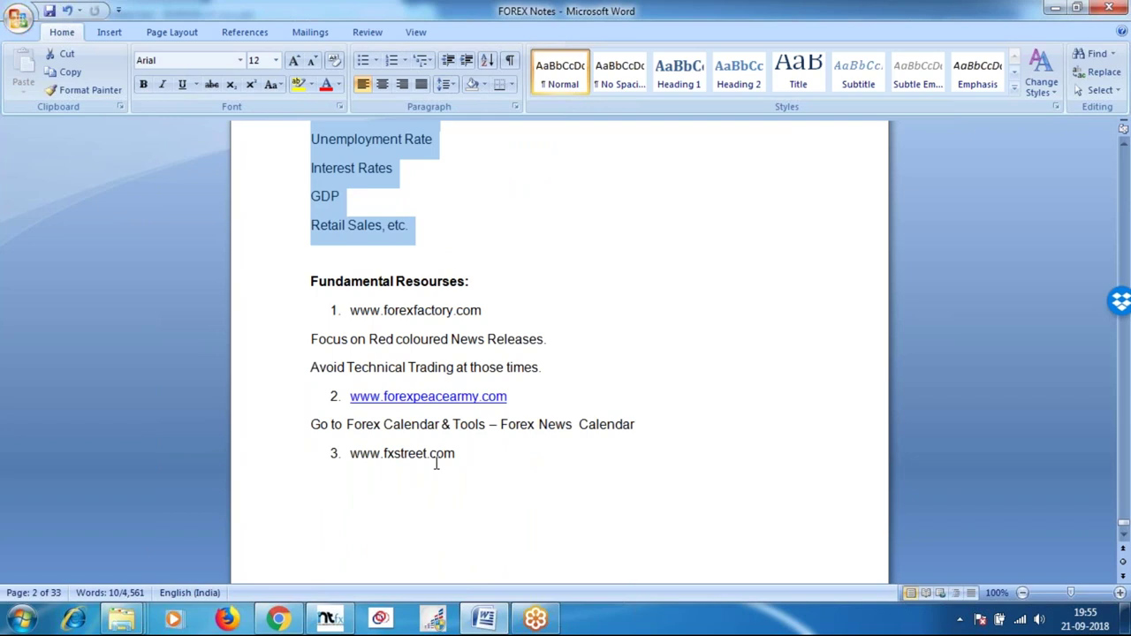
# - Select the Employment change and Unemployment Rate lines under Major News Releases and bring the Fundamental Resourses list into view
pyautogui.scroll(2, 618, 390)
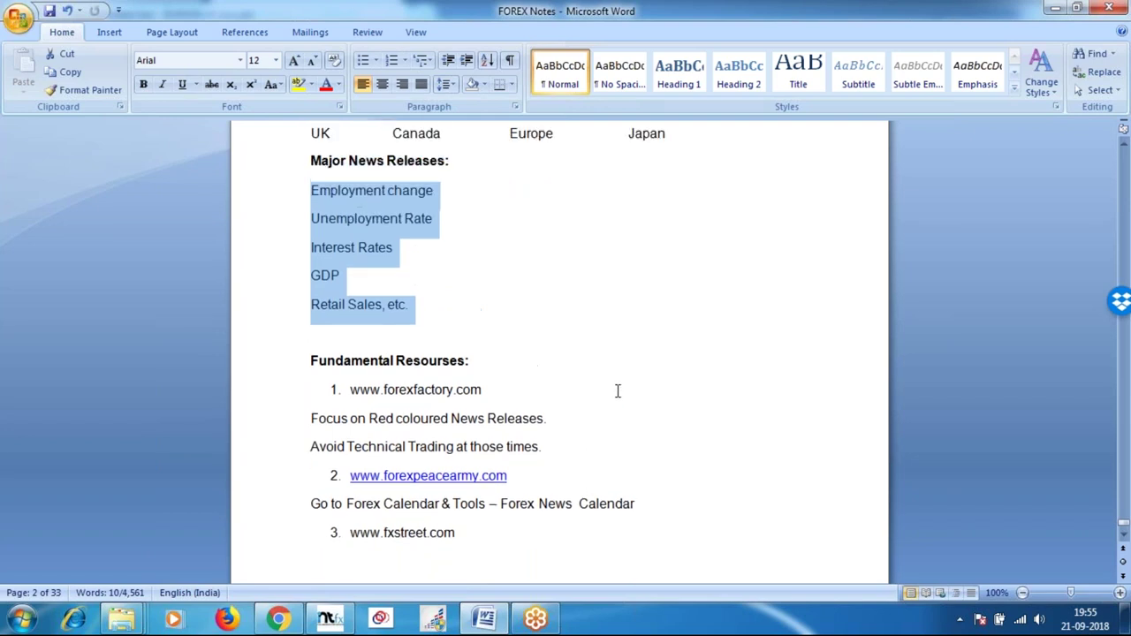
pyautogui.scroll(2, 618, 391)
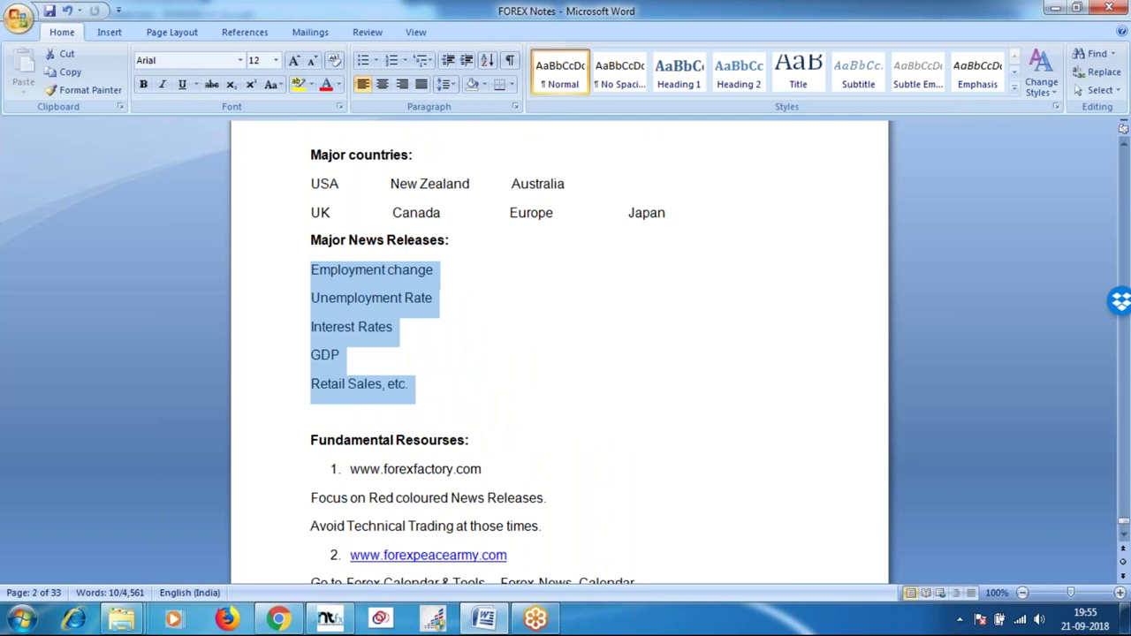
pyautogui.click(449, 273)
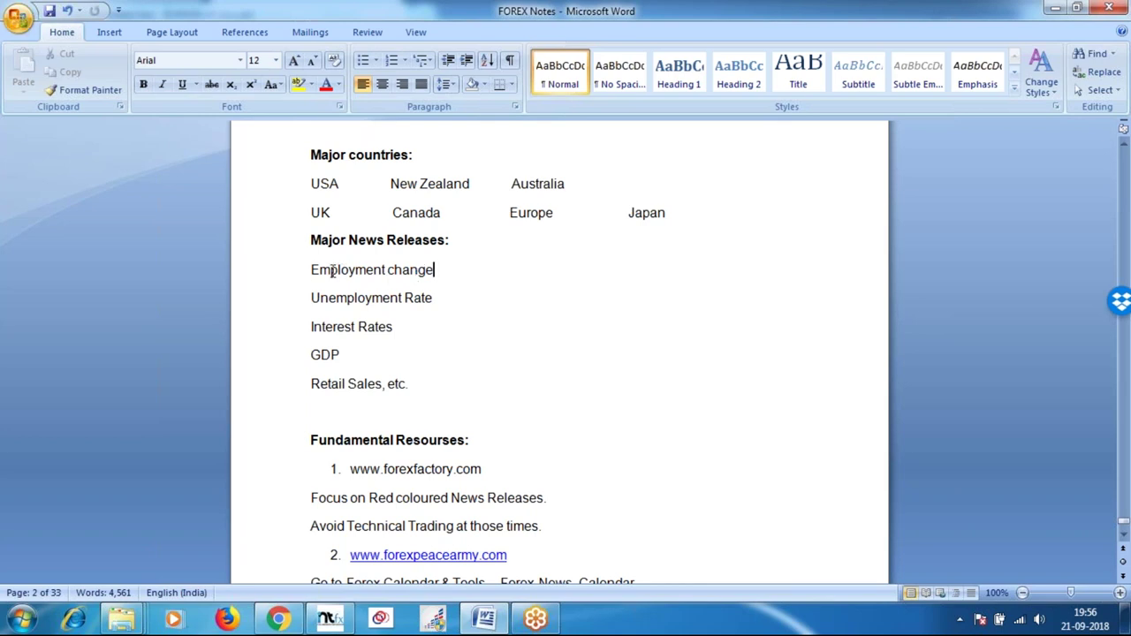
pyautogui.moveTo(311, 270); pyautogui.dragTo(433, 301)
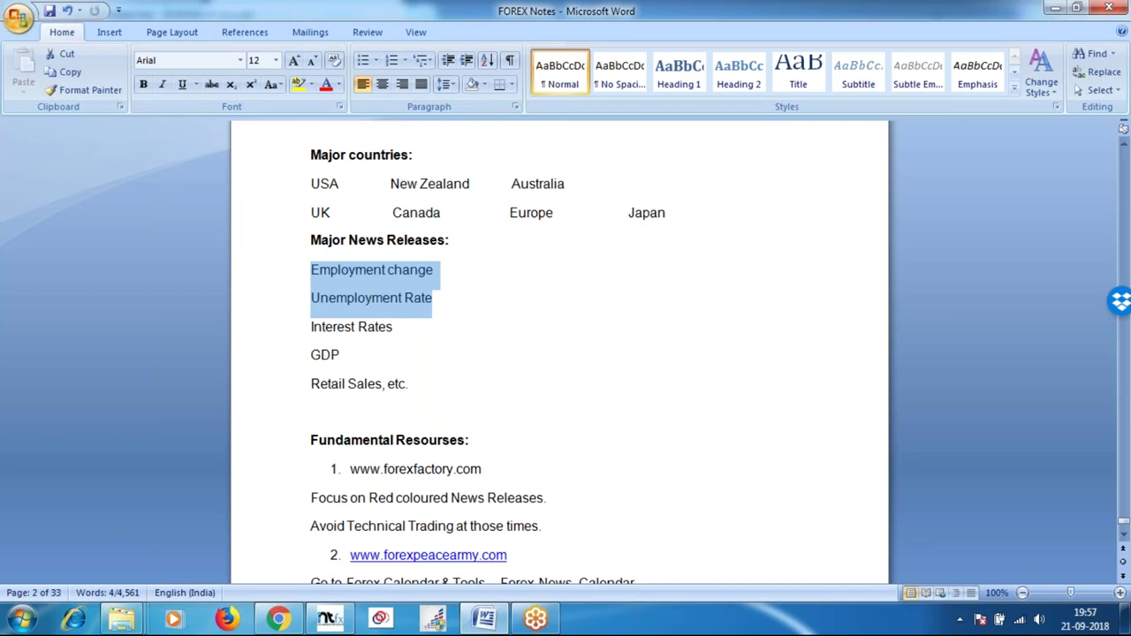
pyautogui.scroll(-2, 474, 486)
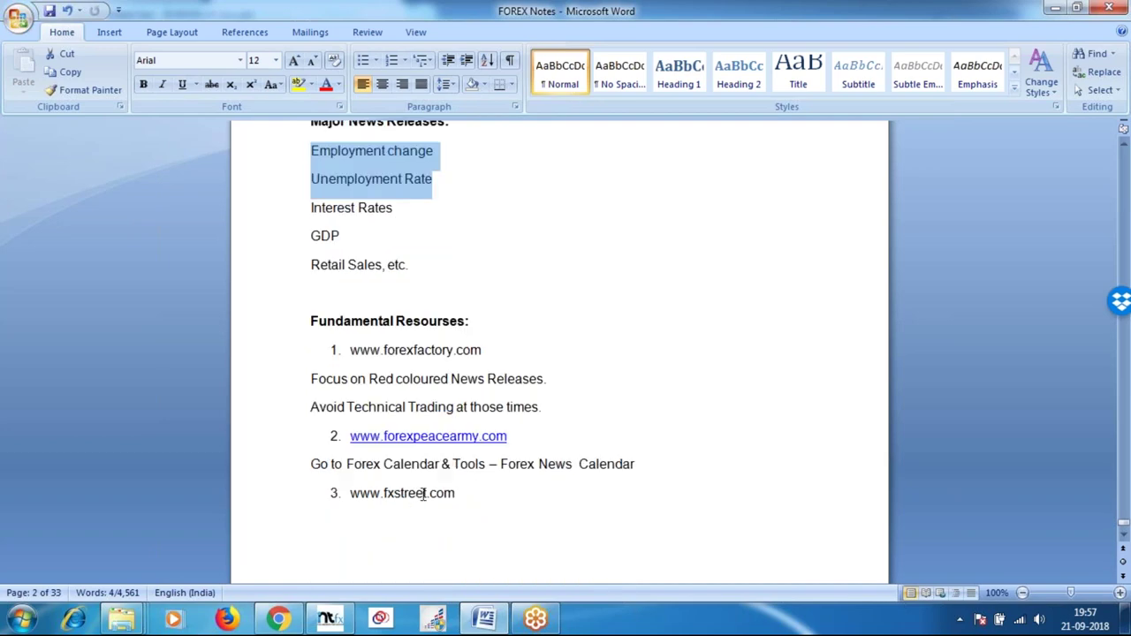
# - Switch to Chrome, open the bookmarked FXStreet Economic Calendar in a new tab and dismiss the advertisement overlay
pyautogui.click(281, 619)
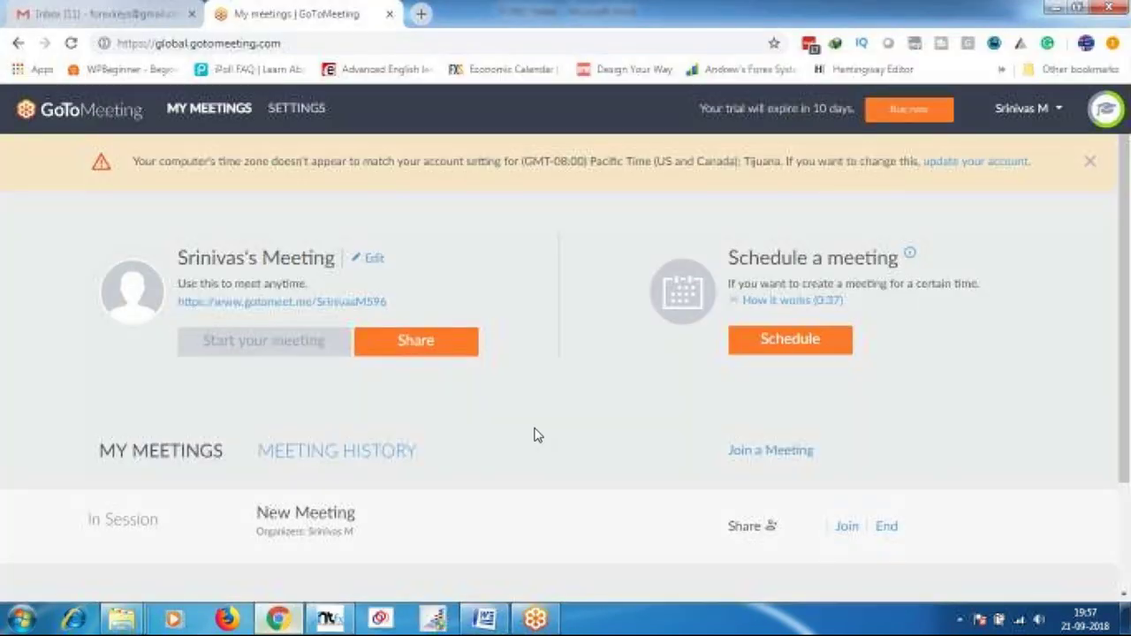
pyautogui.rightClick(503, 78)
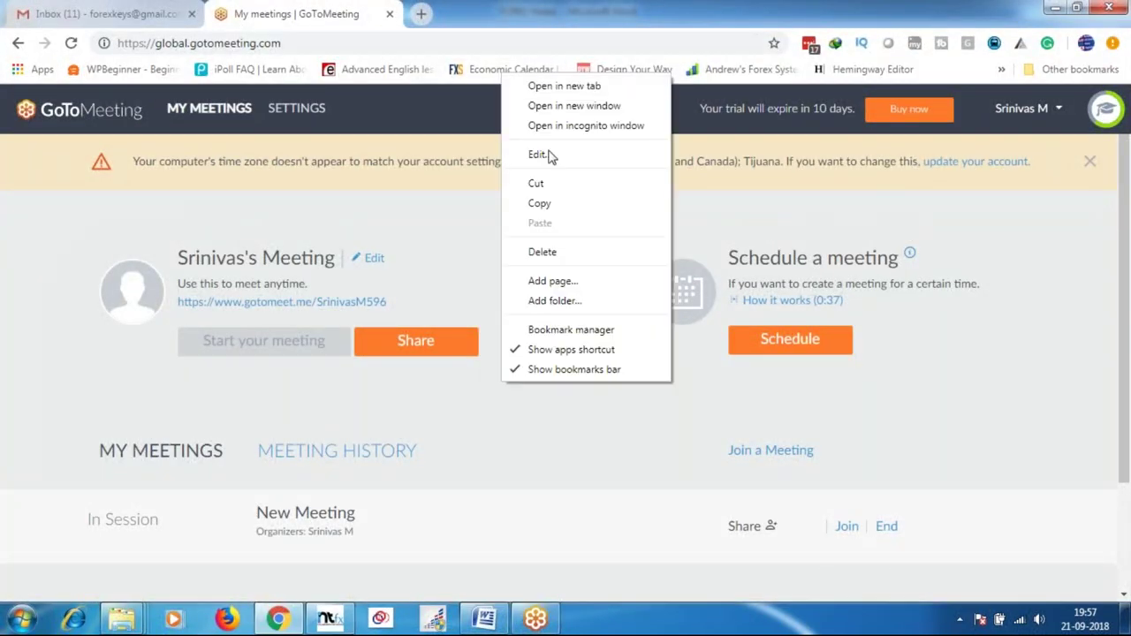
pyautogui.click(562, 86)
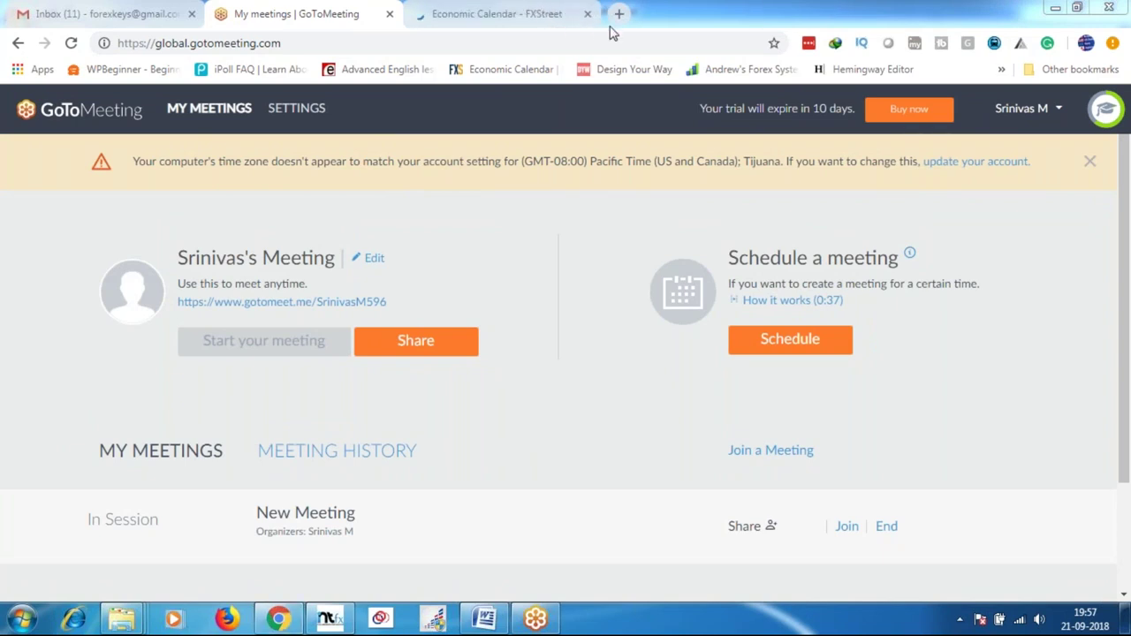
pyautogui.click(491, 15)
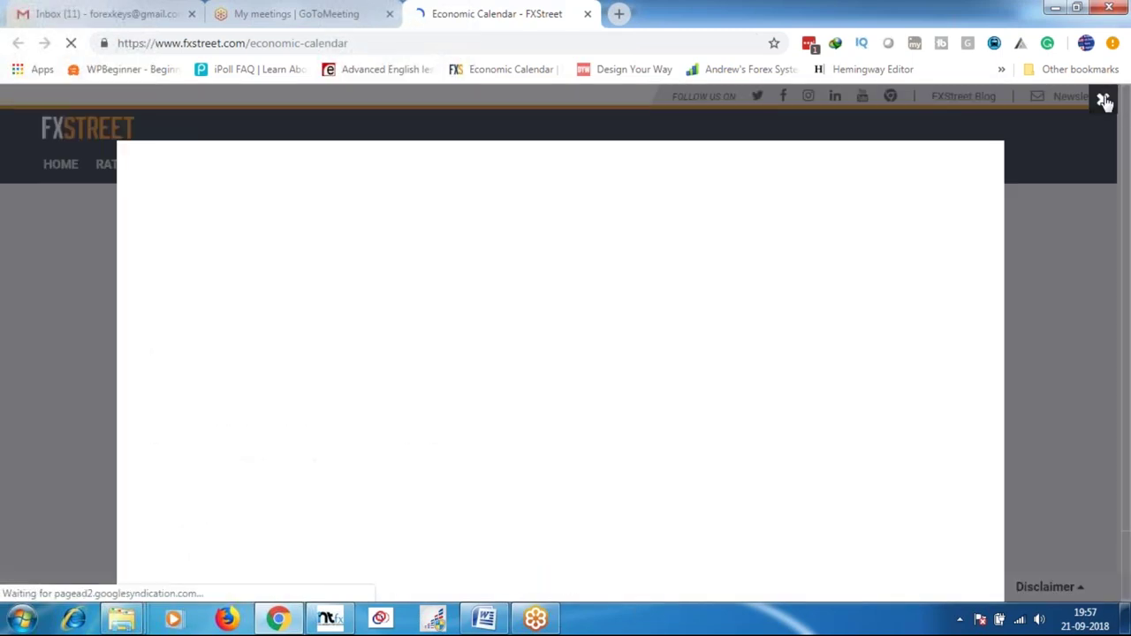
pyautogui.click(1104, 99)
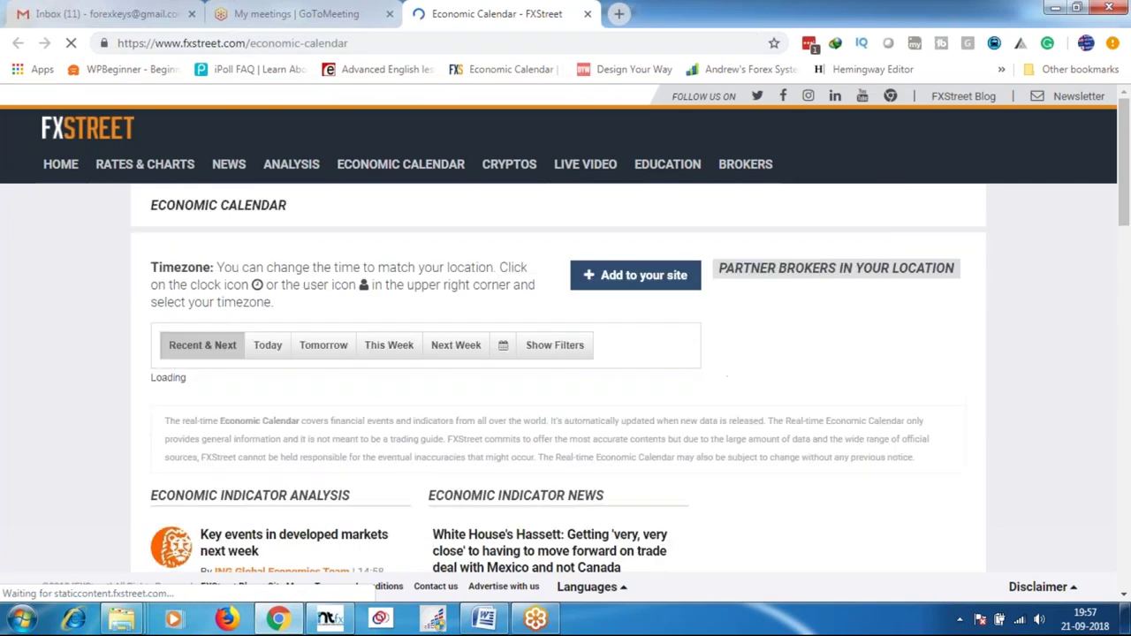
# - Examine the economic calendar's upcoming events and their volatility ratings through the last entries of Friday, Sep 28
pyautogui.scroll(-6, 552, 188)
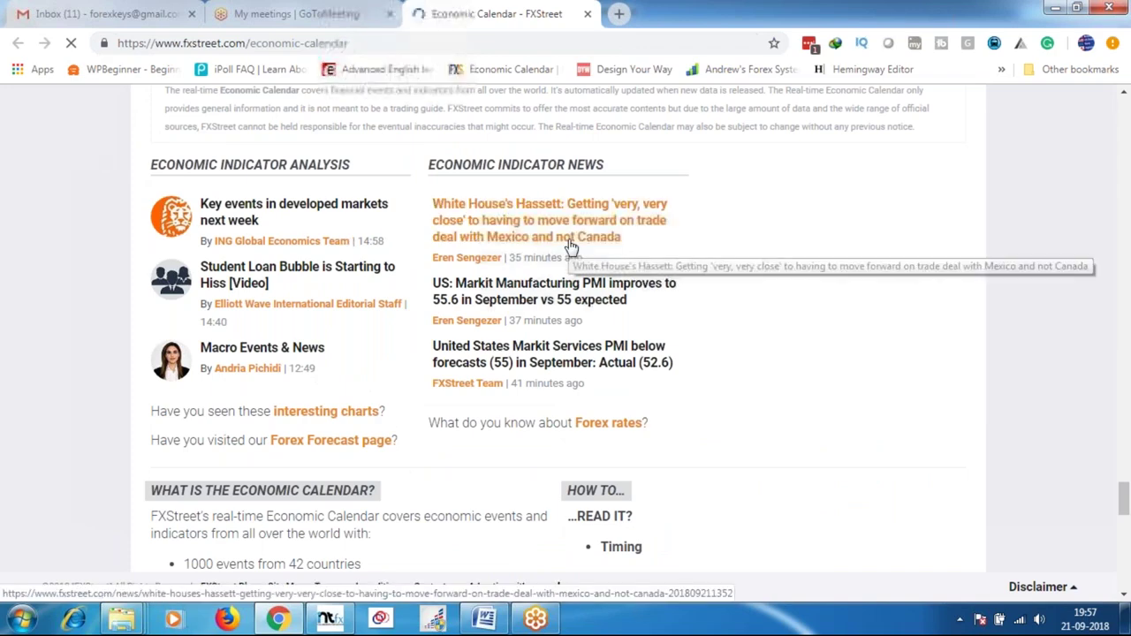
pyautogui.scroll(-1, 570, 246)
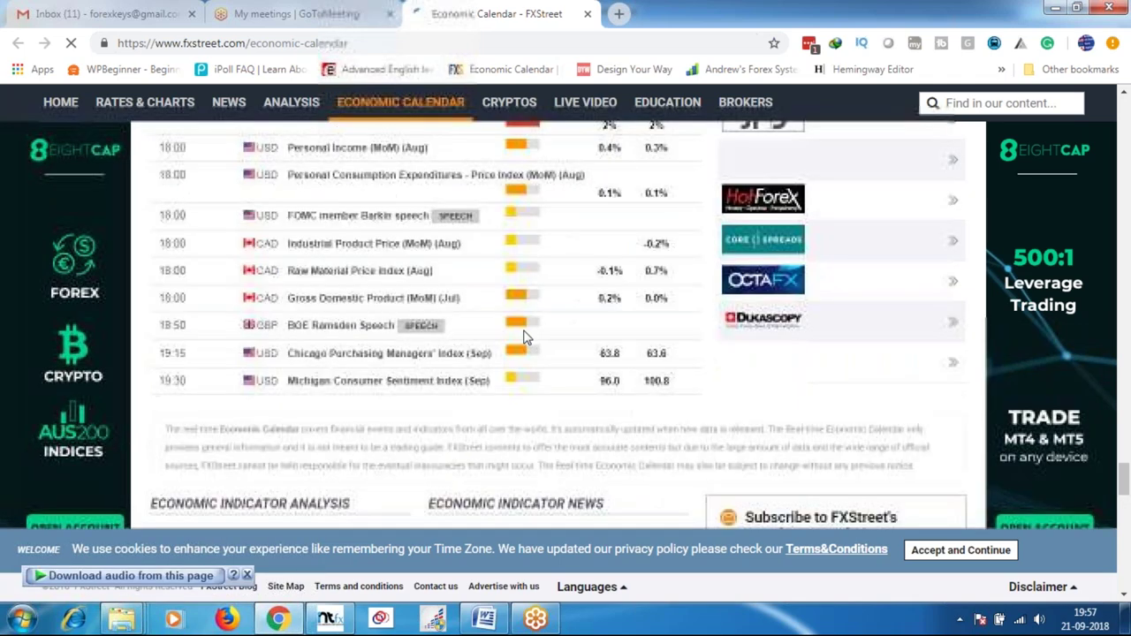
pyautogui.scroll(-2, 523, 336)
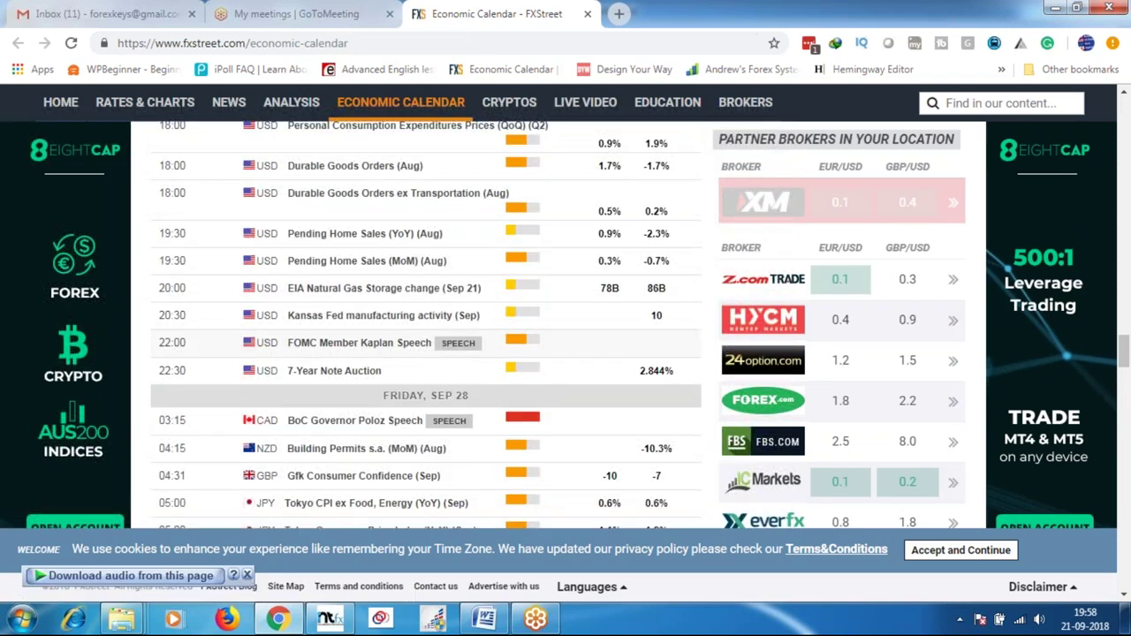
pyautogui.scroll(1, 518, 222)
pyautogui.scroll(-4, 518, 222)
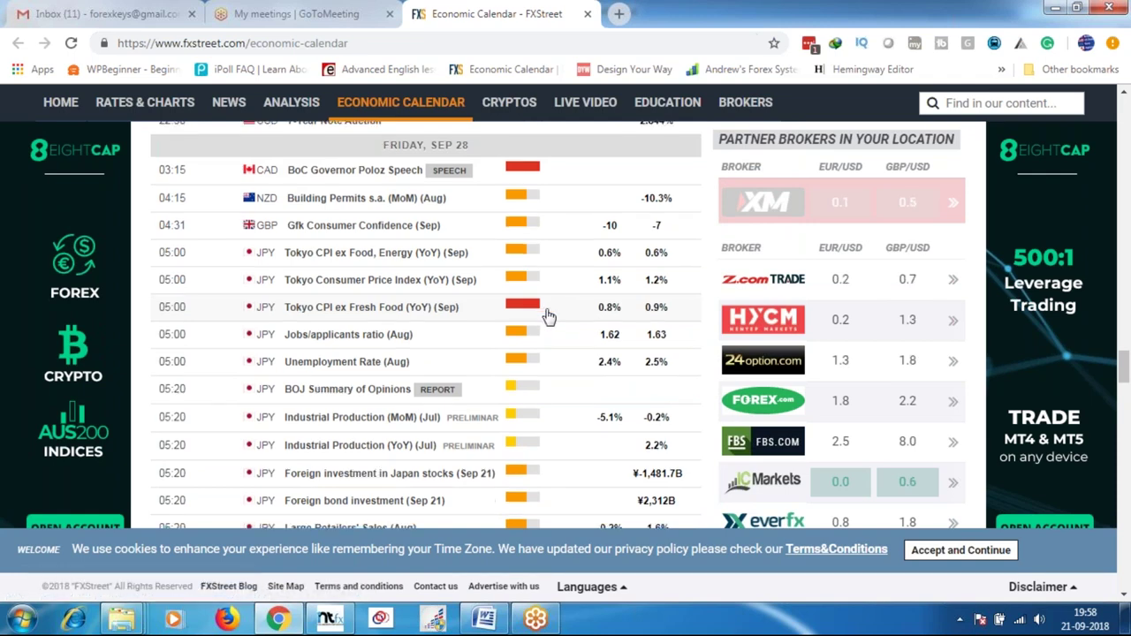
pyautogui.scroll(-4, 548, 315)
pyautogui.scroll(-3, 548, 315)
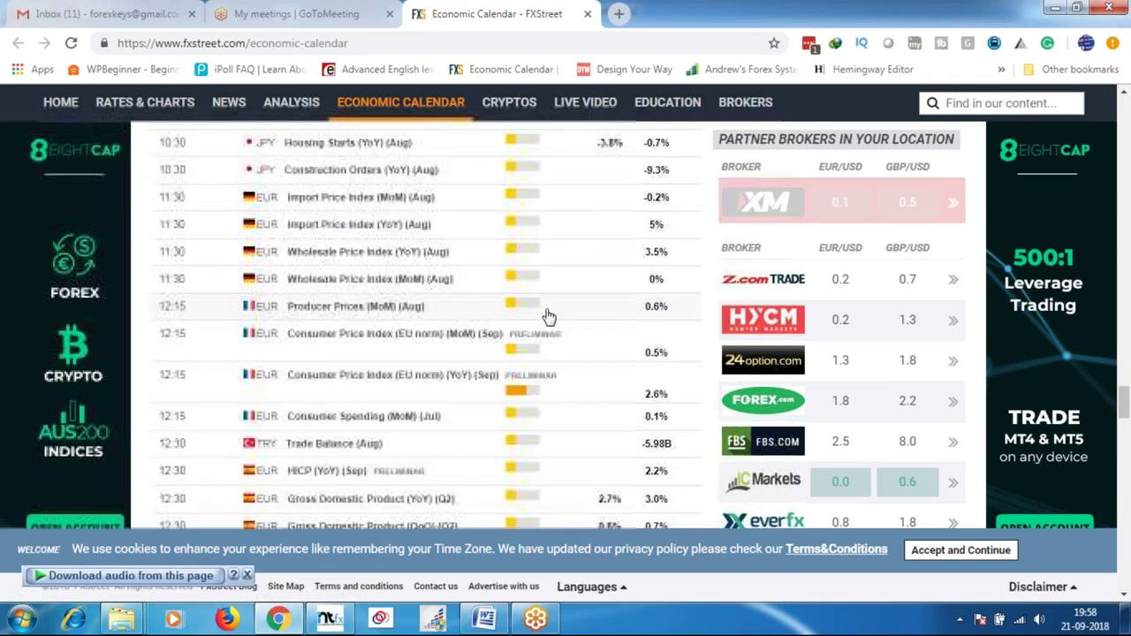
pyautogui.scroll(-2, 547, 315)
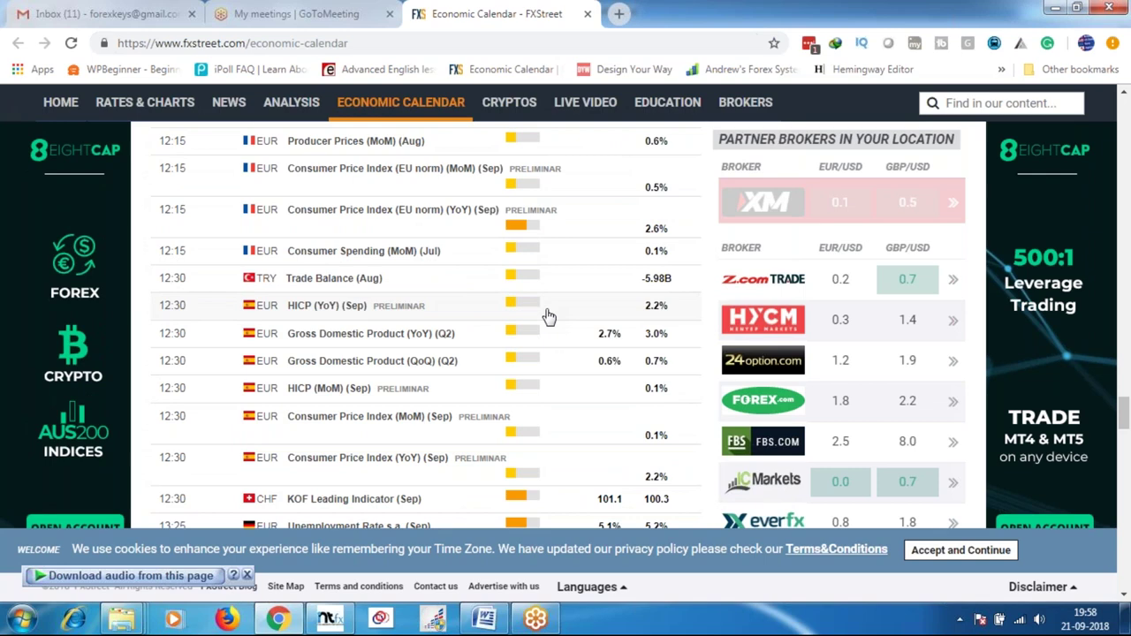
pyautogui.scroll(-6, 548, 315)
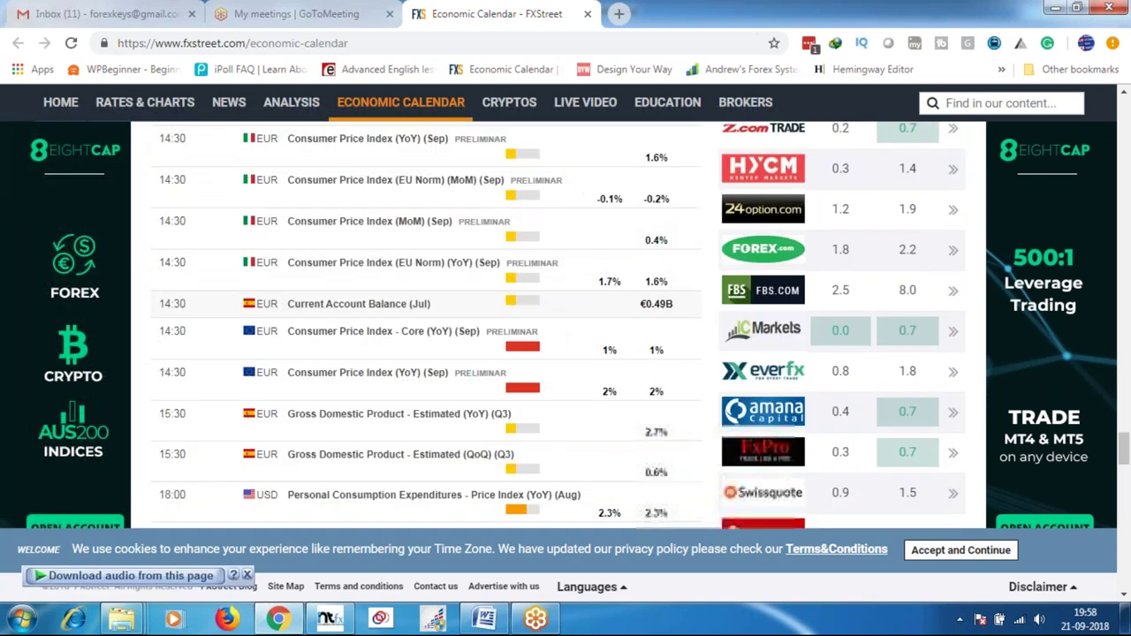
pyautogui.scroll(-1, 412, 267)
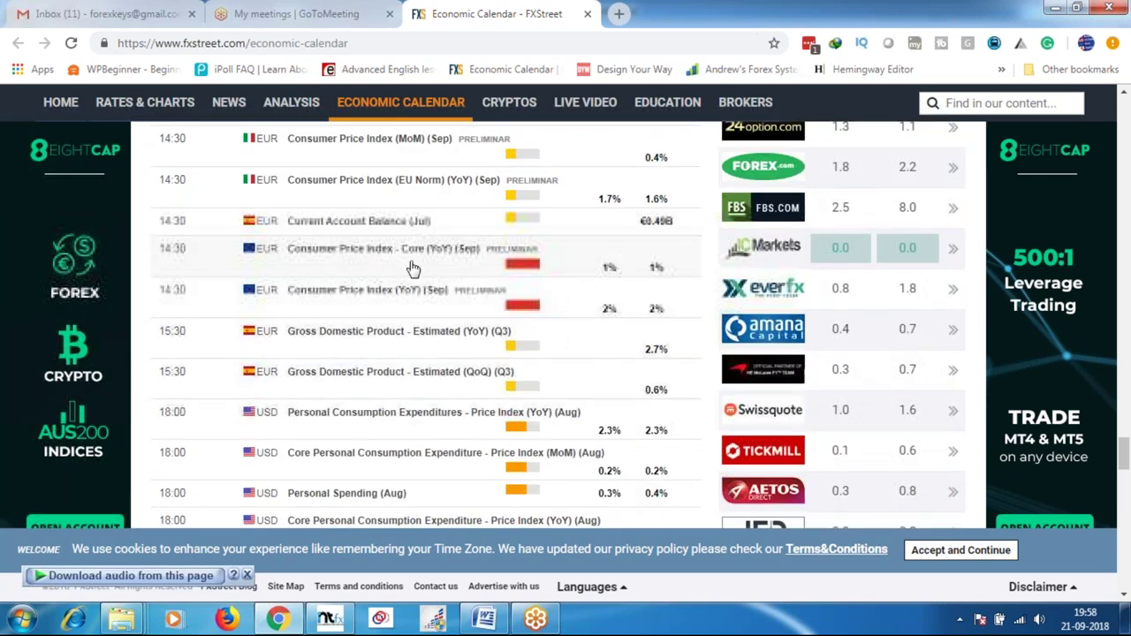
pyautogui.scroll(-4, 413, 268)
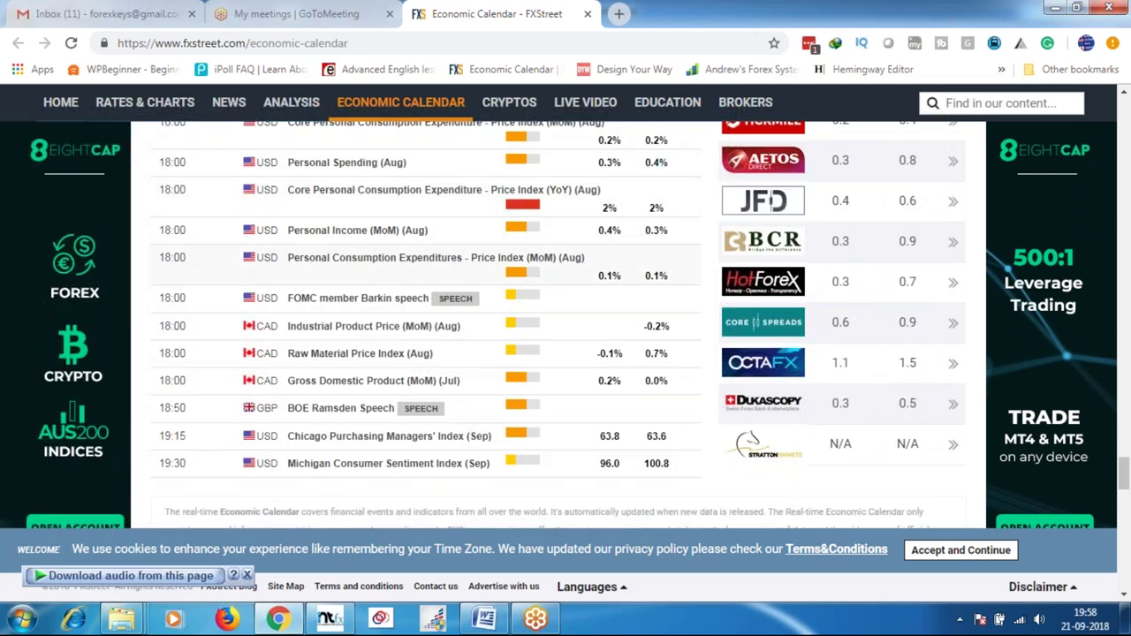
pyautogui.scroll(2, 367, 355)
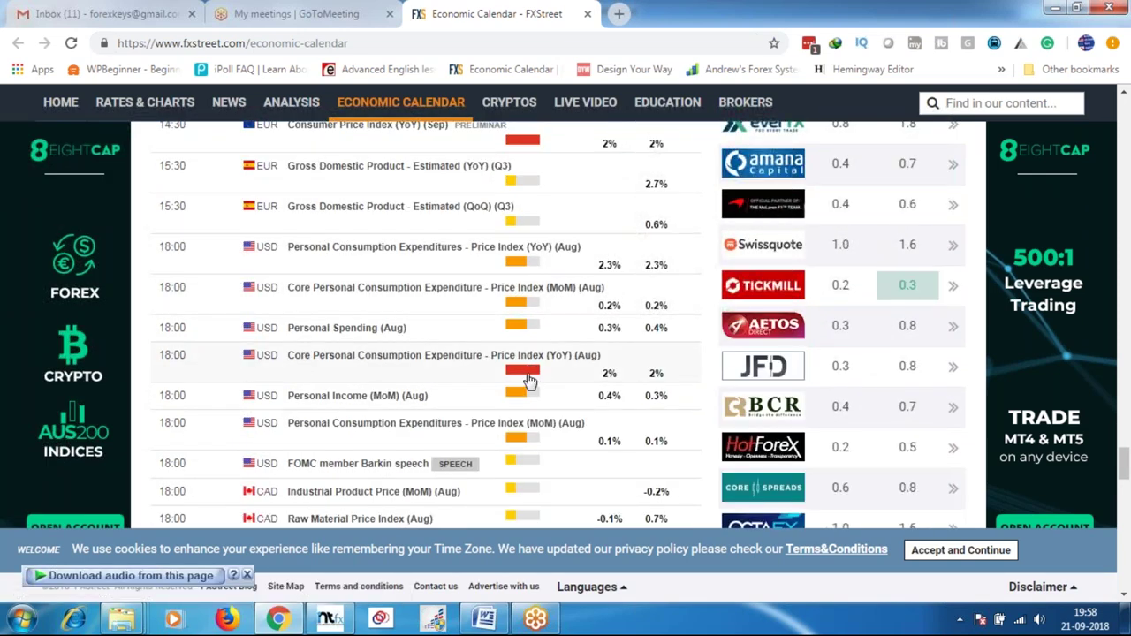
pyautogui.scroll(-2, 528, 380)
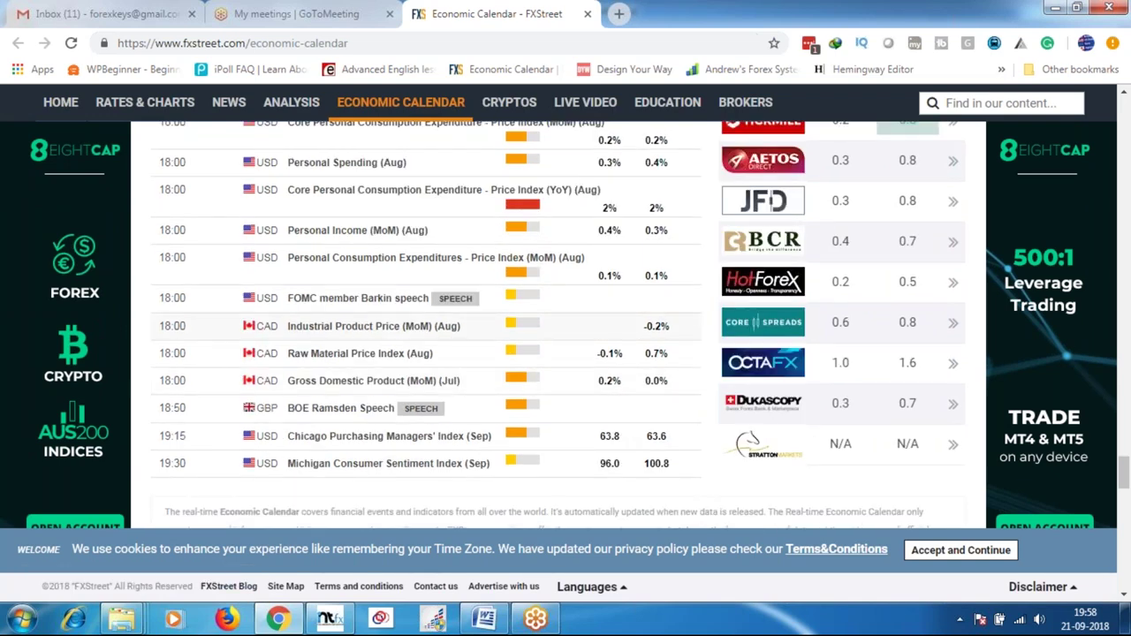
pyautogui.scroll(1, 442, 326)
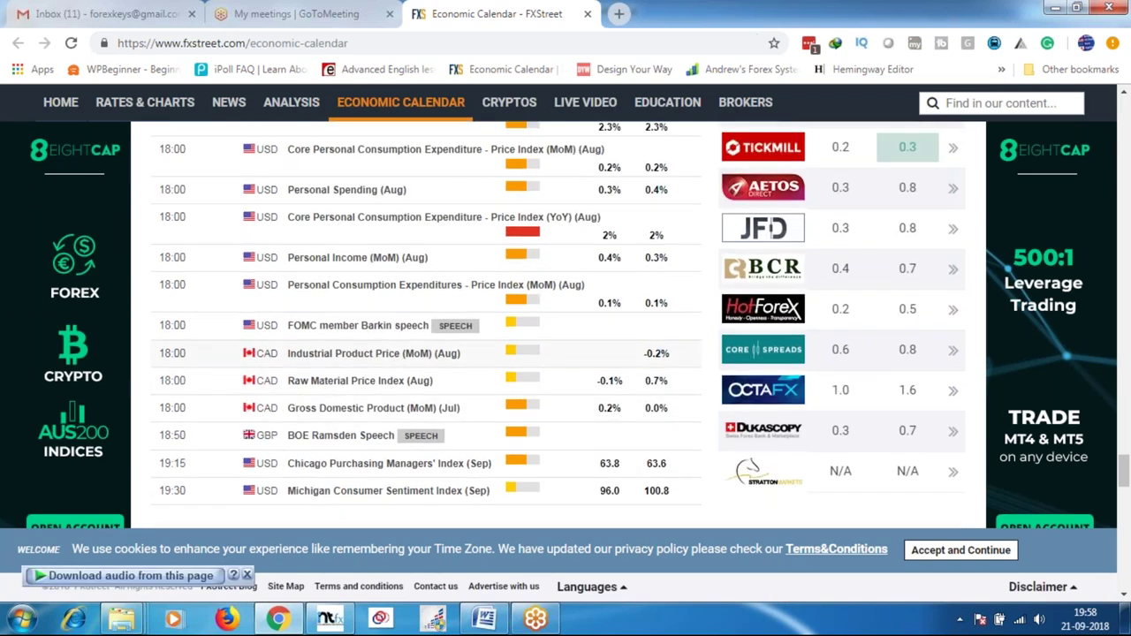
# - Go back through the calendar's earlier days, checking the high-volatility events around Tuesday, Sep 25
pyautogui.scroll(10, 416, 327)
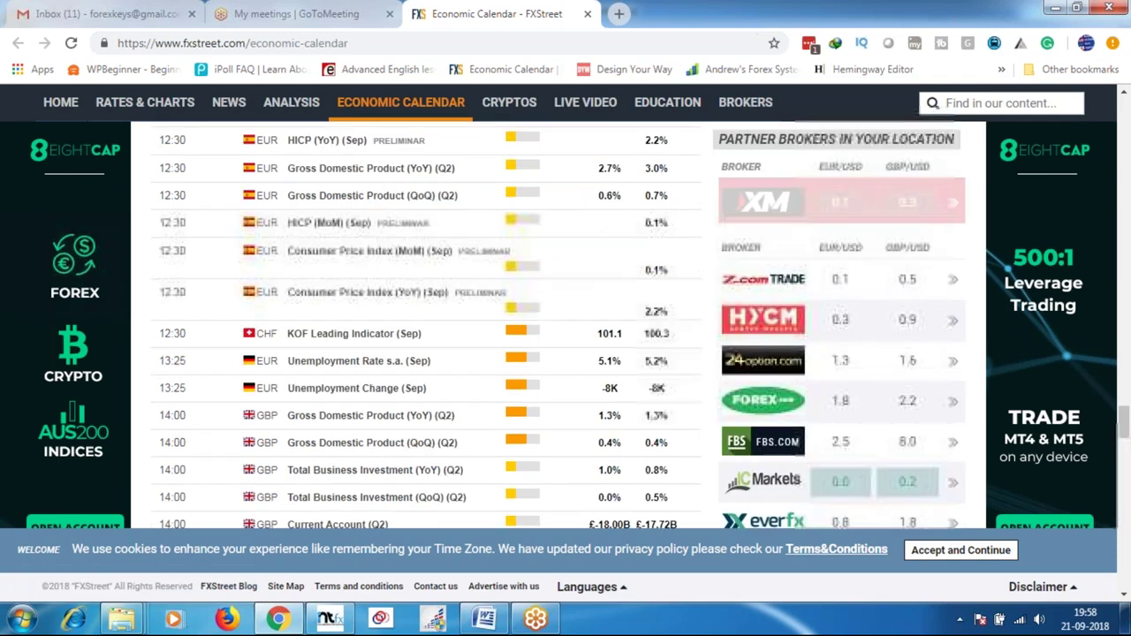
pyautogui.scroll(-10, 424, 327)
pyautogui.scroll(5, 424, 327)
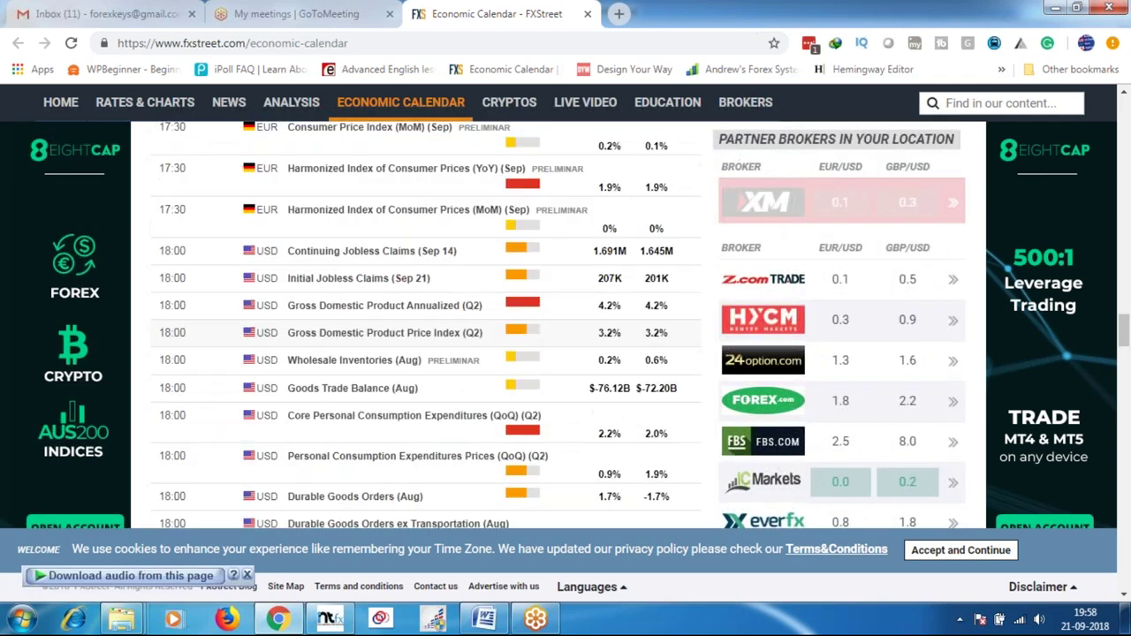
pyautogui.scroll(5, 518, 336)
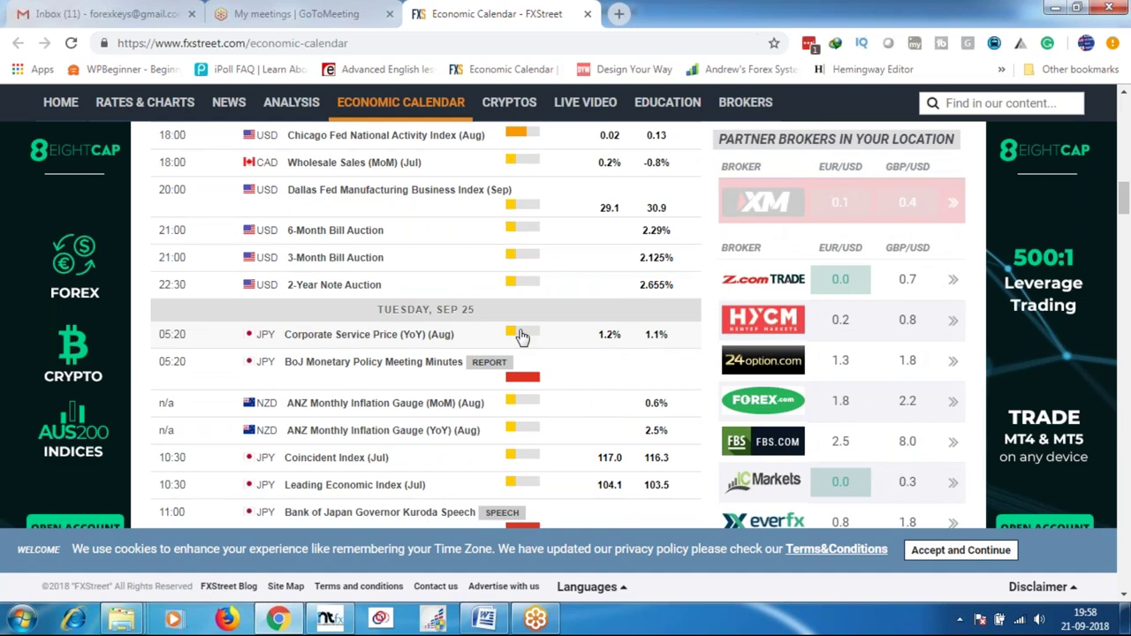
pyautogui.scroll(-4, 522, 337)
pyautogui.scroll(3, 521, 337)
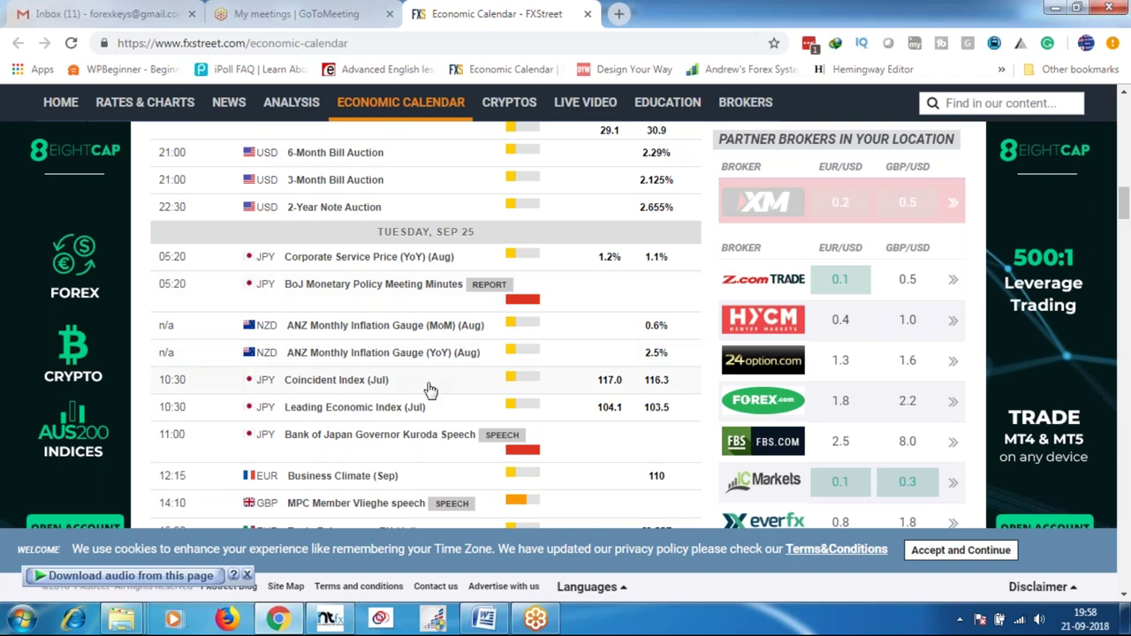
pyautogui.scroll(8, 431, 390)
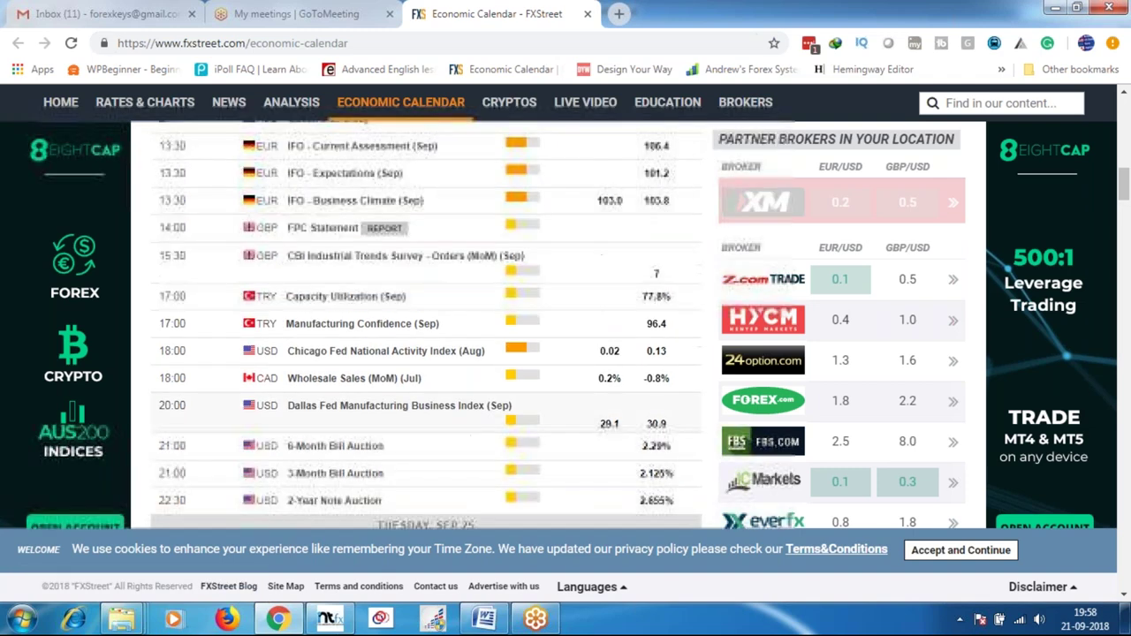
# - Review the Friday, Sep 21 releases at the start of the calendar, comparing their actual, consensus and previous figures
pyautogui.scroll(5, 426, 353)
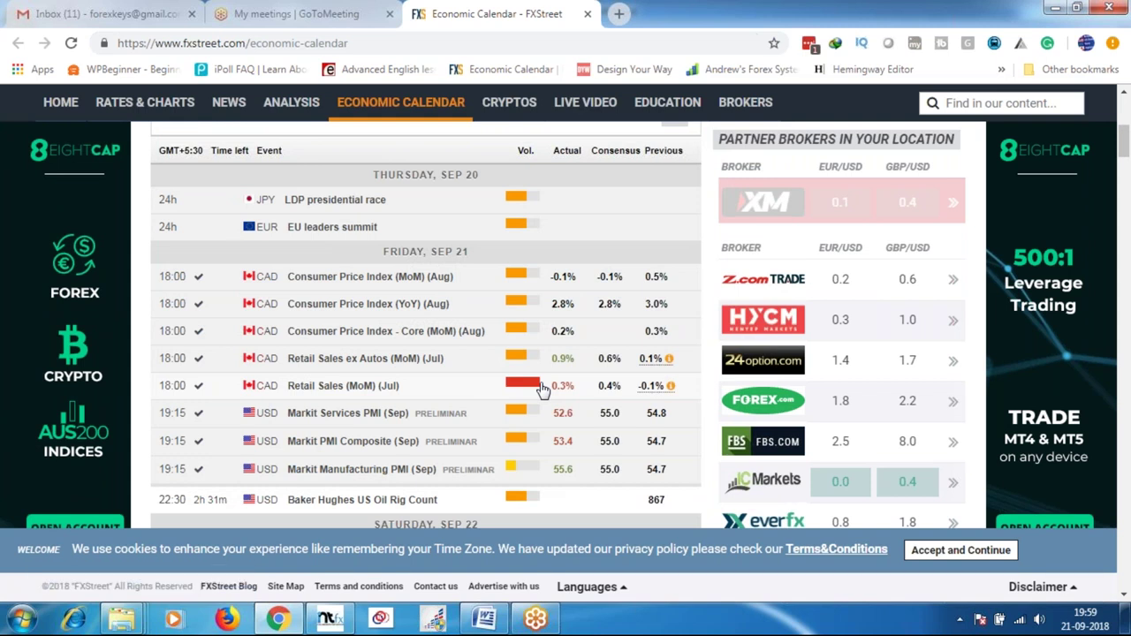
pyautogui.scroll(1, 542, 389)
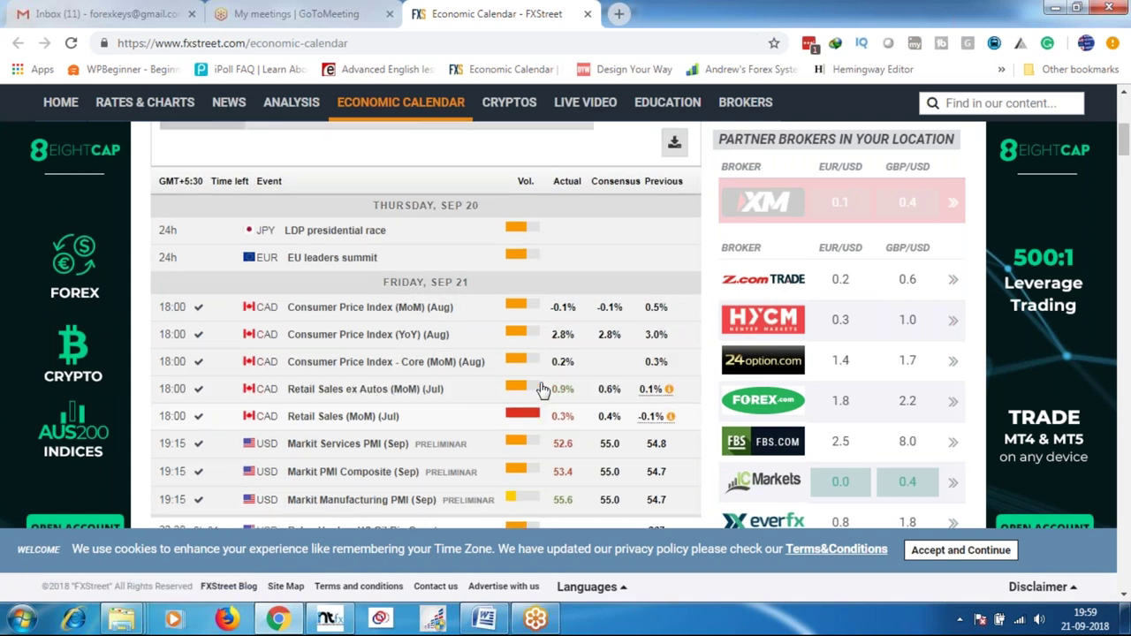
pyautogui.scroll(3, 543, 389)
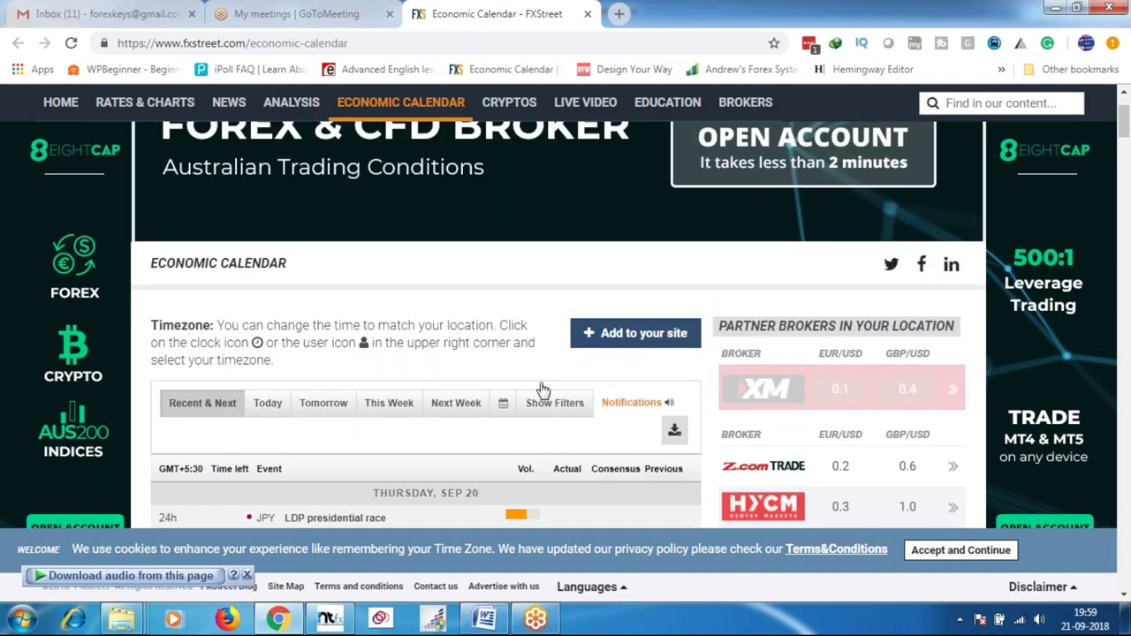
pyautogui.scroll(-2, 542, 388)
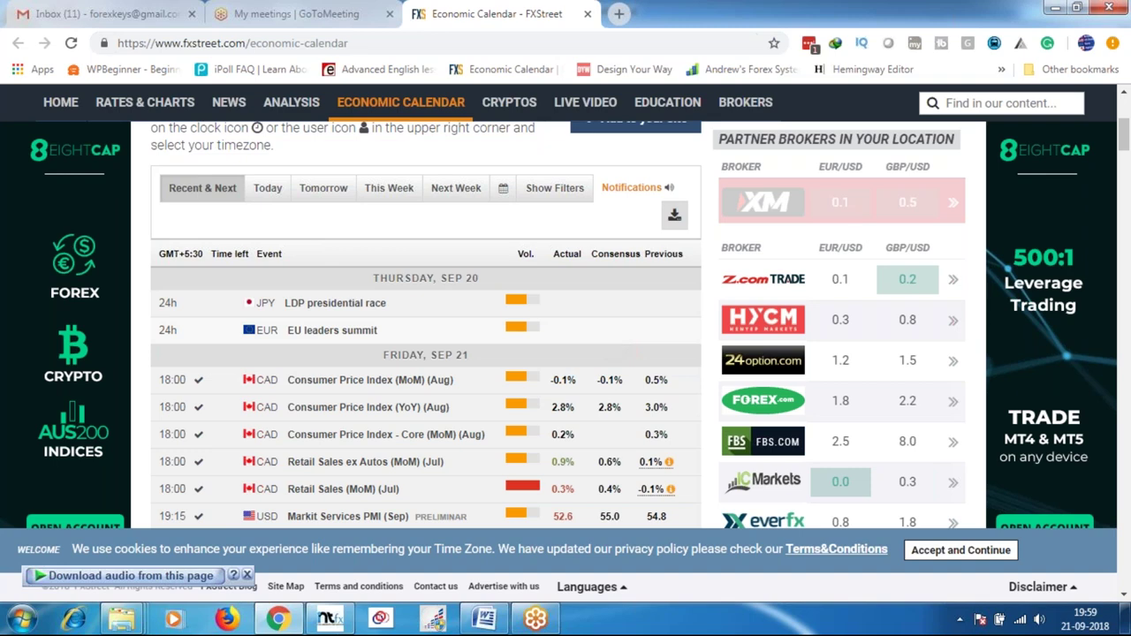
pyautogui.scroll(-1, 425, 371)
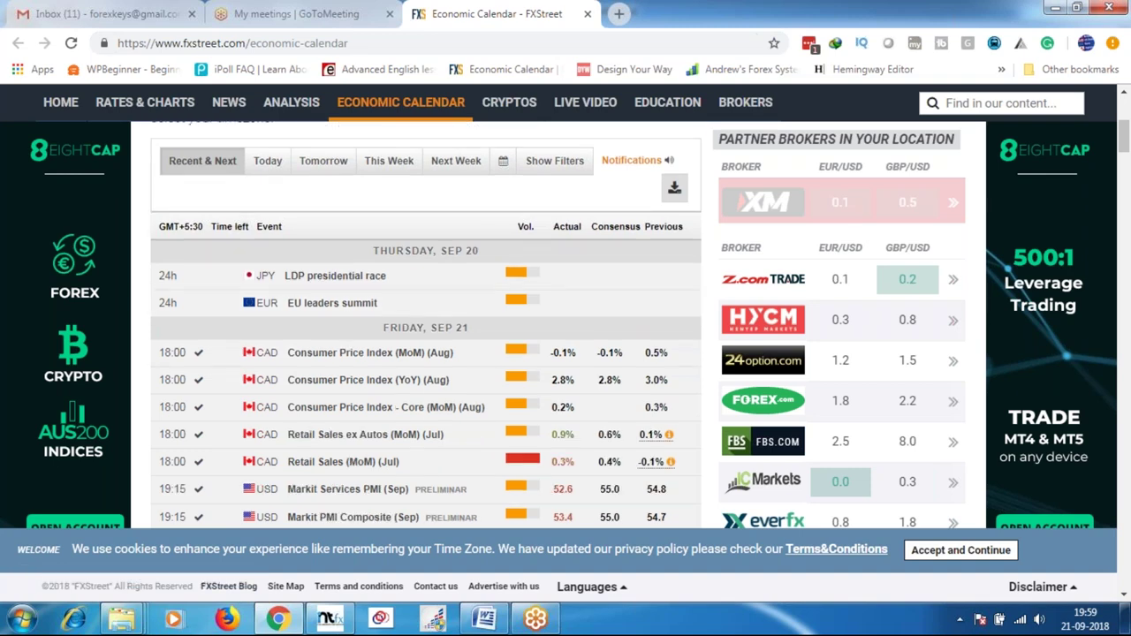
pyautogui.scroll(-3, 425, 354)
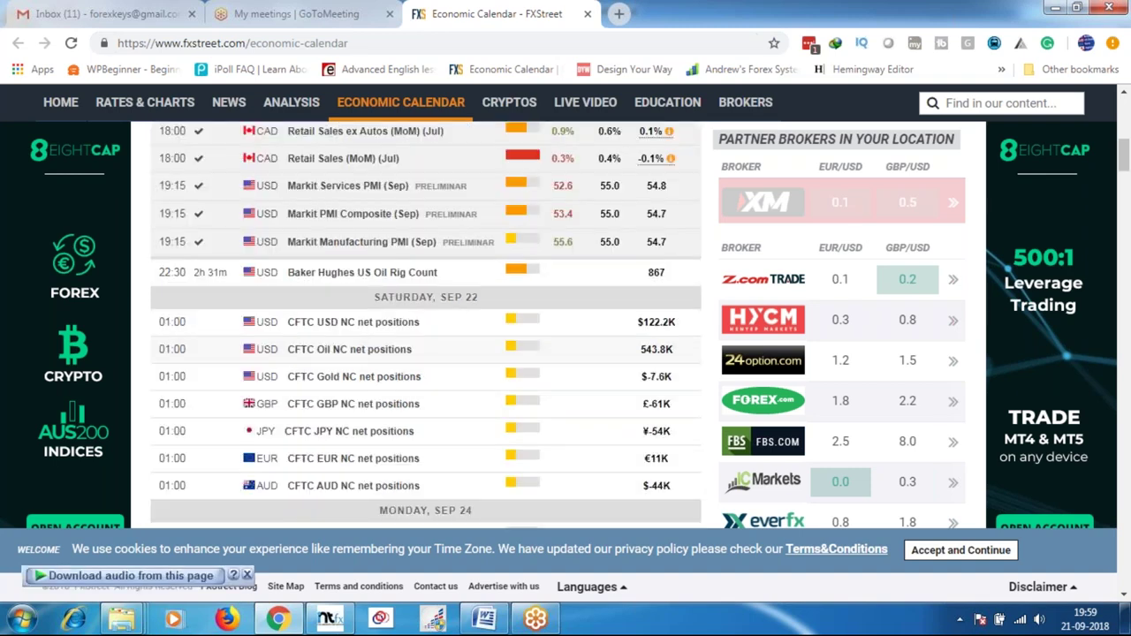
pyautogui.scroll(5, 425, 354)
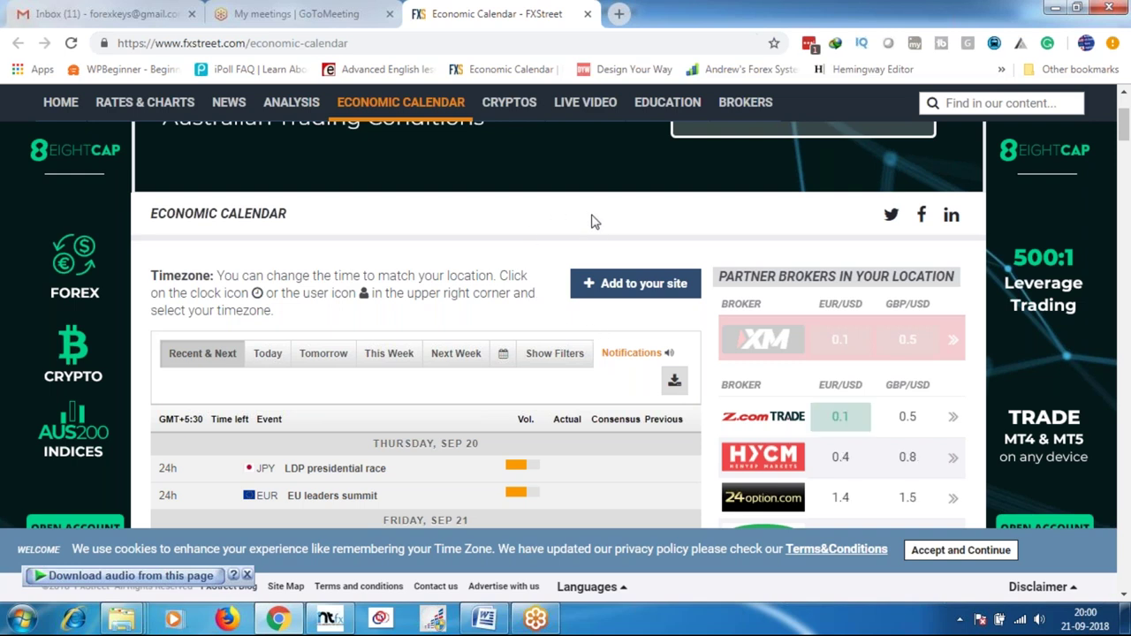
# - Switch to the MetaTrader terminal with the EURUSD backtest, and from there to the Forex folder window in Windows Explorer
pyautogui.click(327, 621)
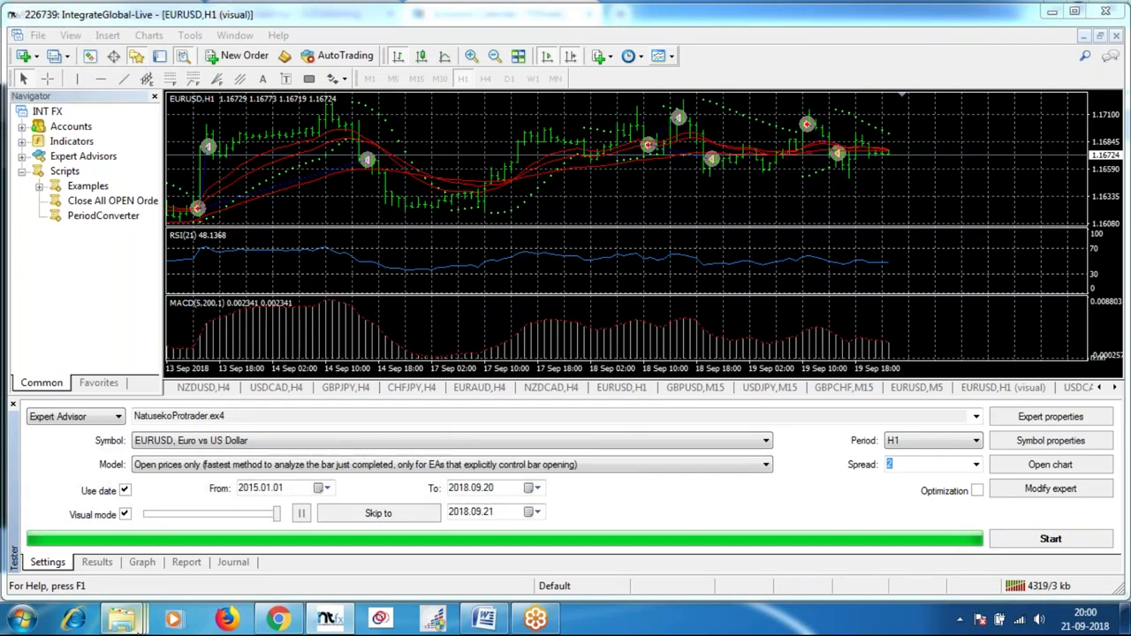
pyautogui.moveTo(135, 618)
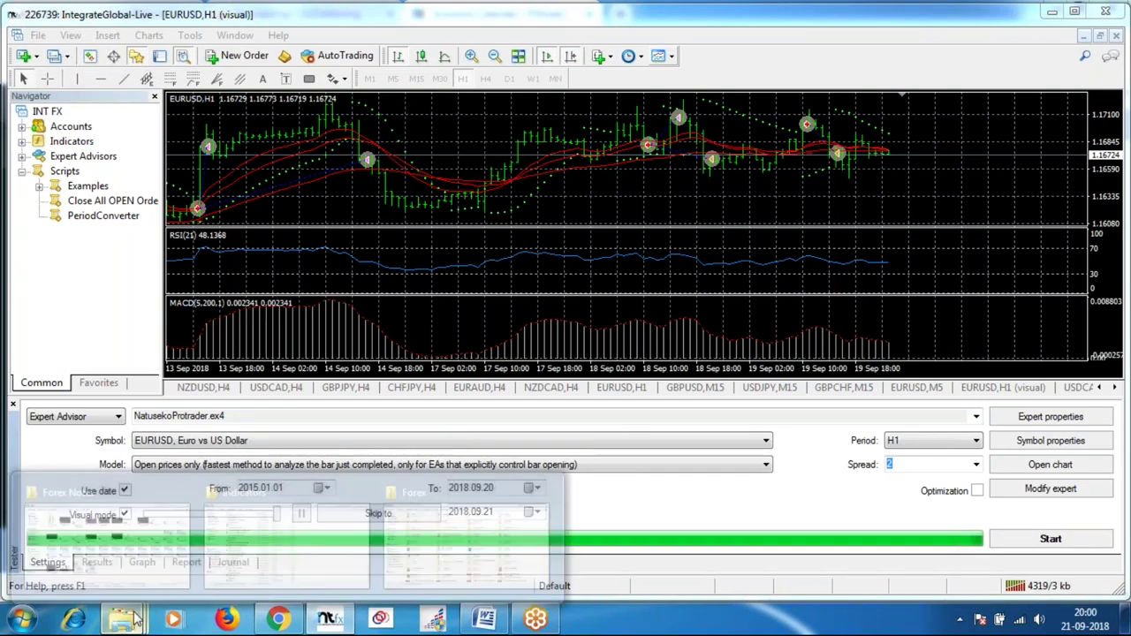
pyautogui.click(458, 536)
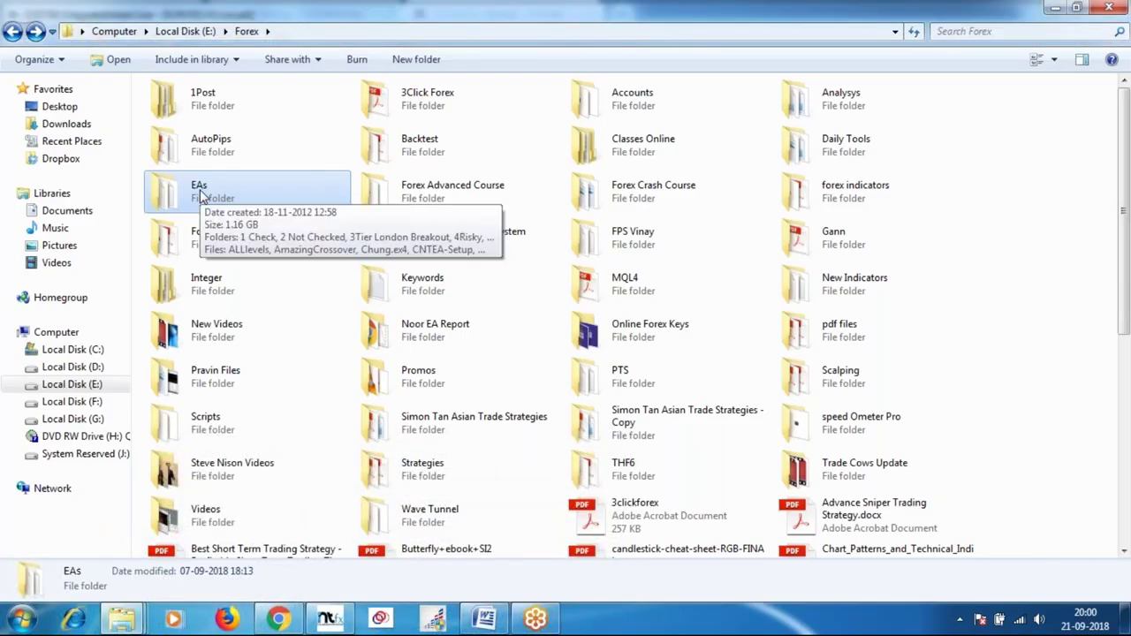